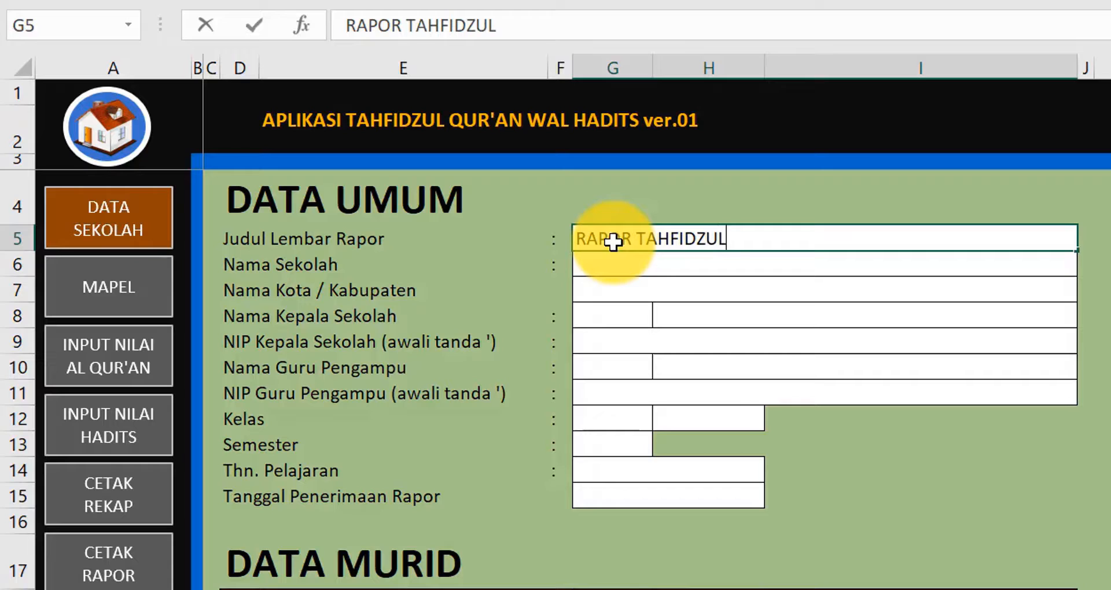
- Complete the title RAPOR TAHFIDZUL QUR'AN DAN HADITS, then enter school SD ISLAM AL FATTAH and city Surakarta
type("R")
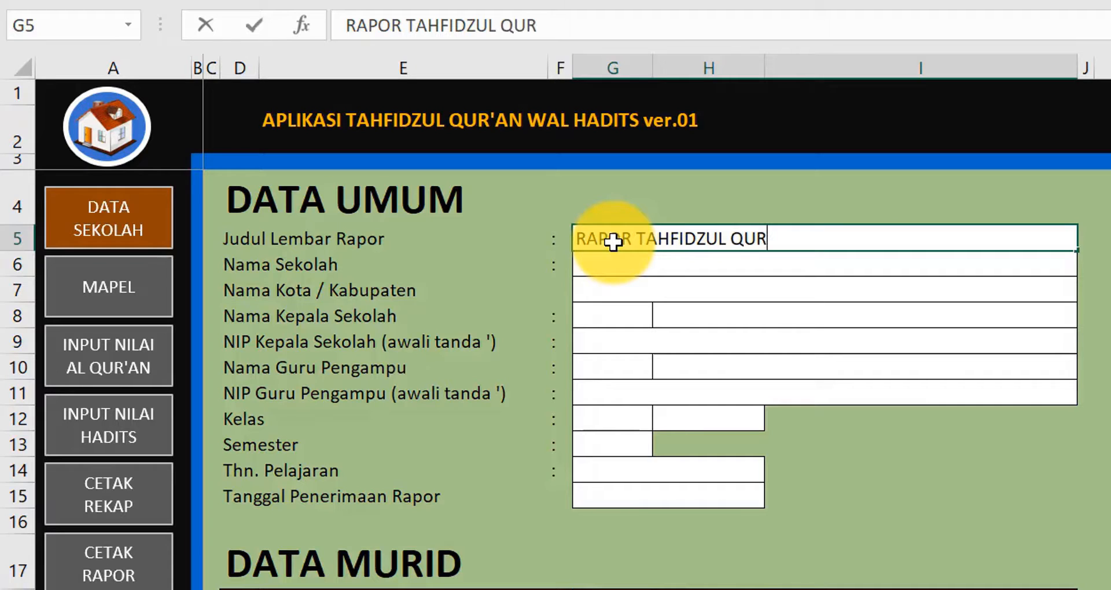
type("'AN")
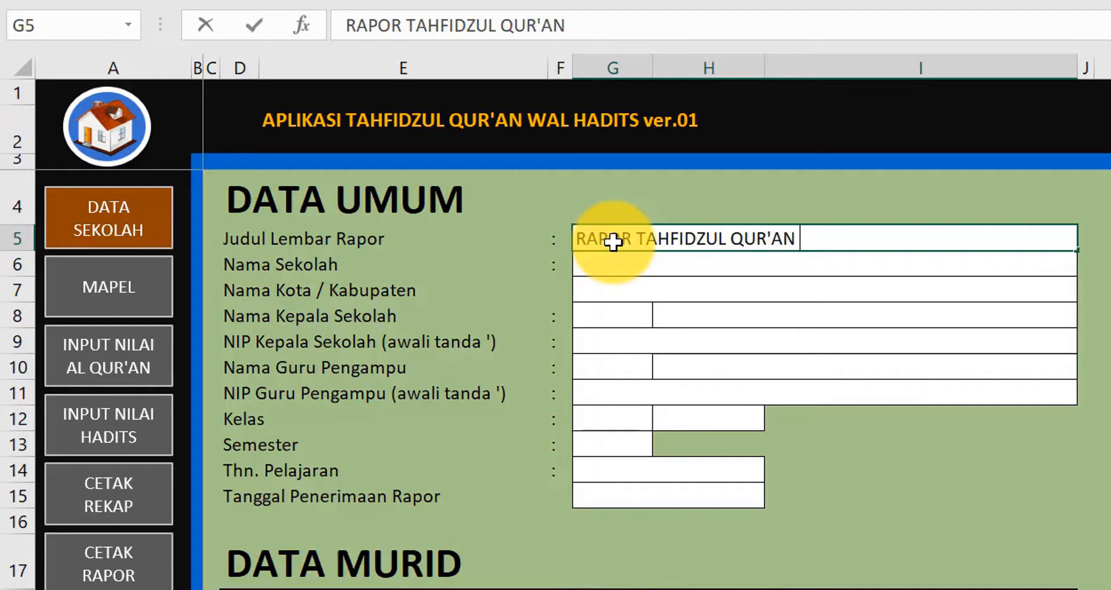
type(" DAN H")
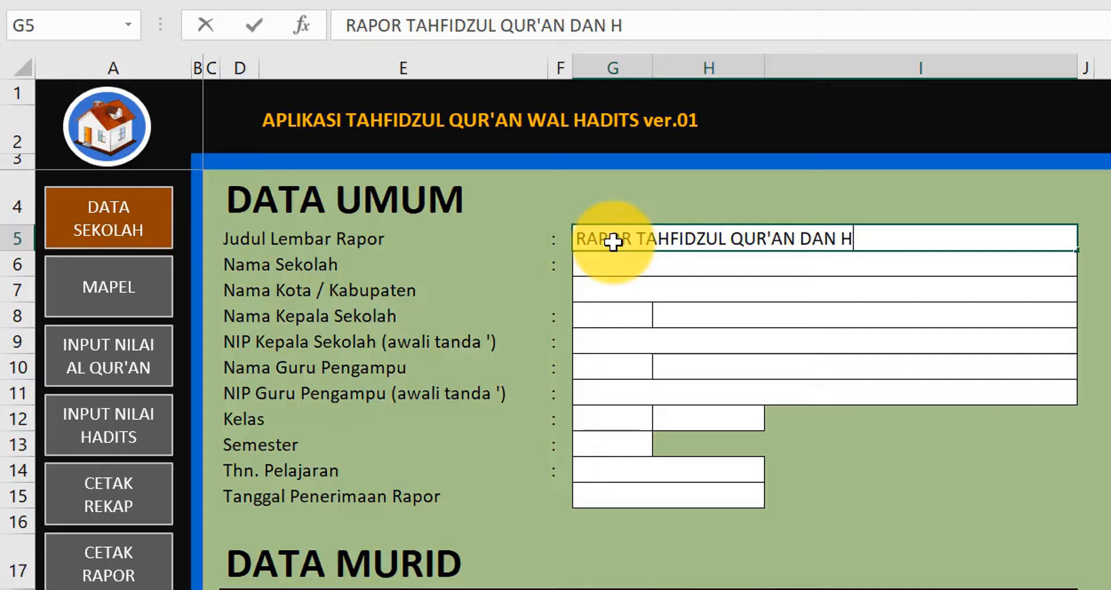
type("ADITS")
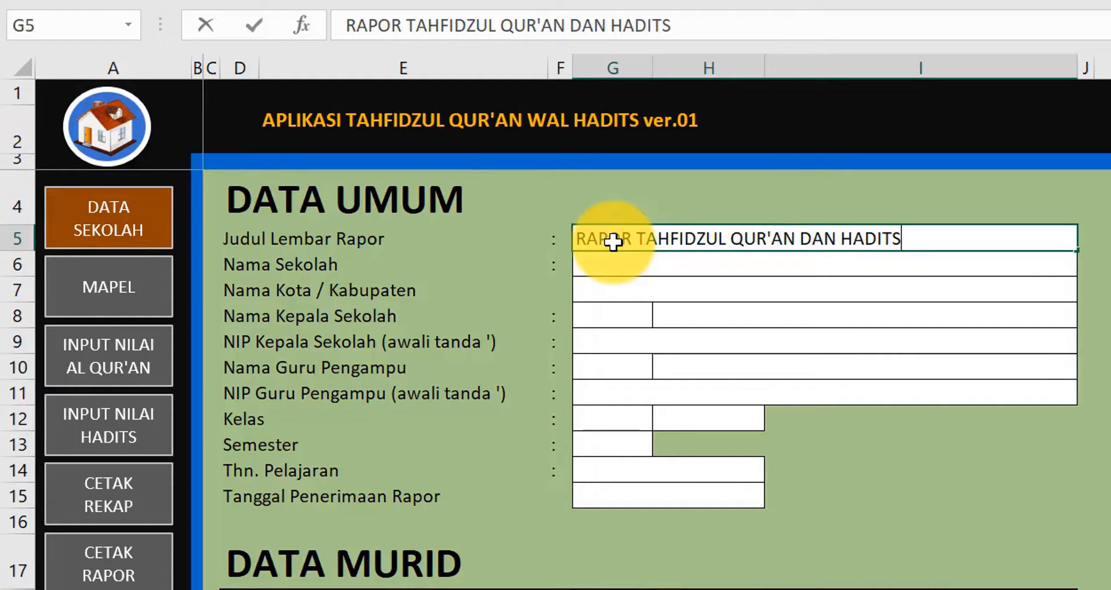
key("Return")
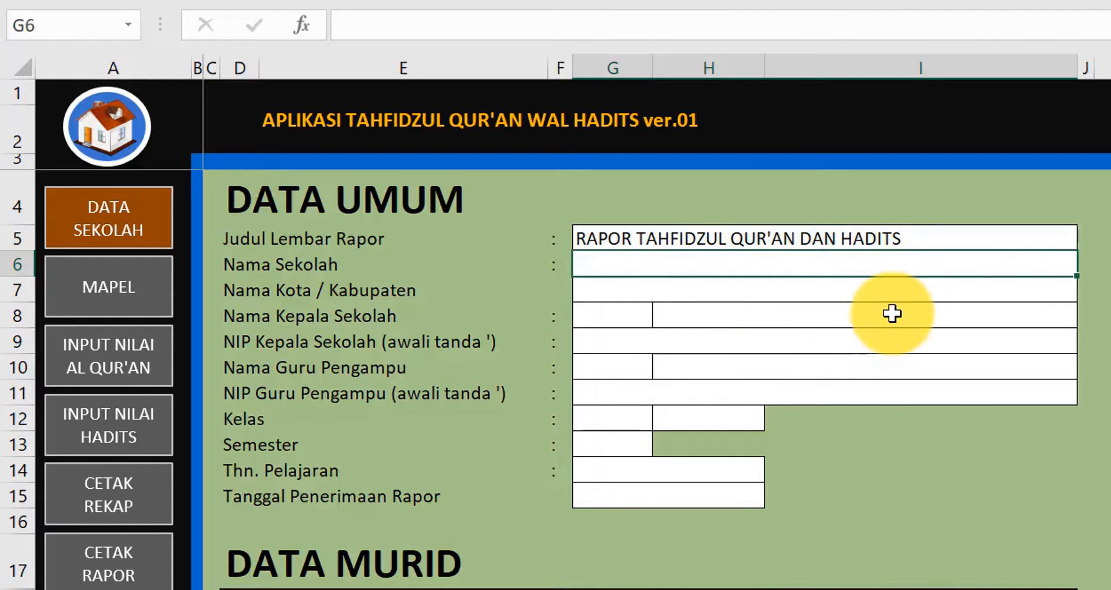
type("SD")
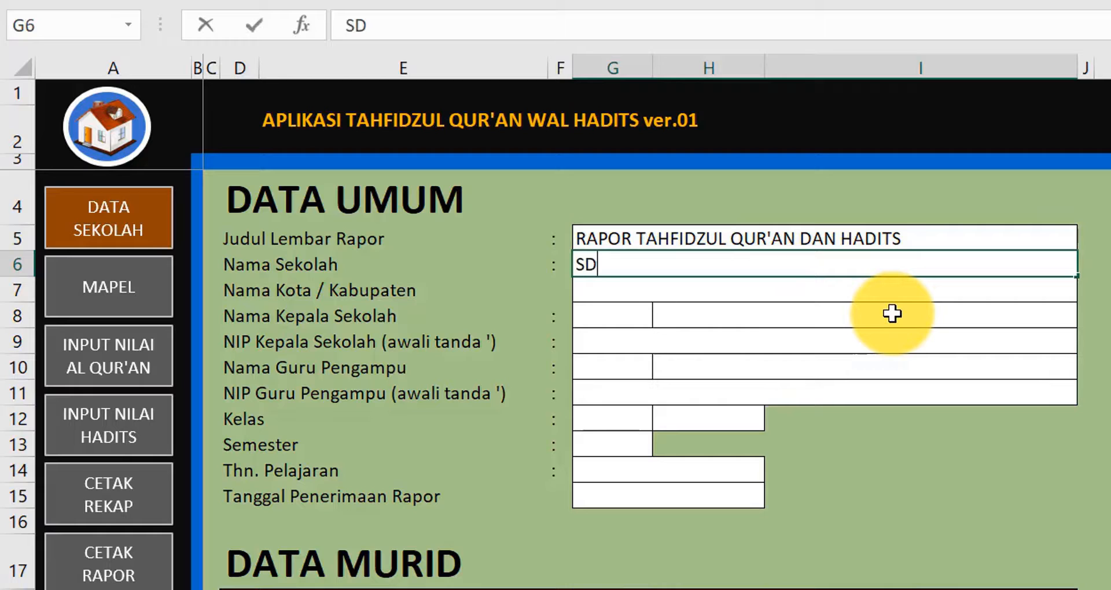
type(" ISLAM A")
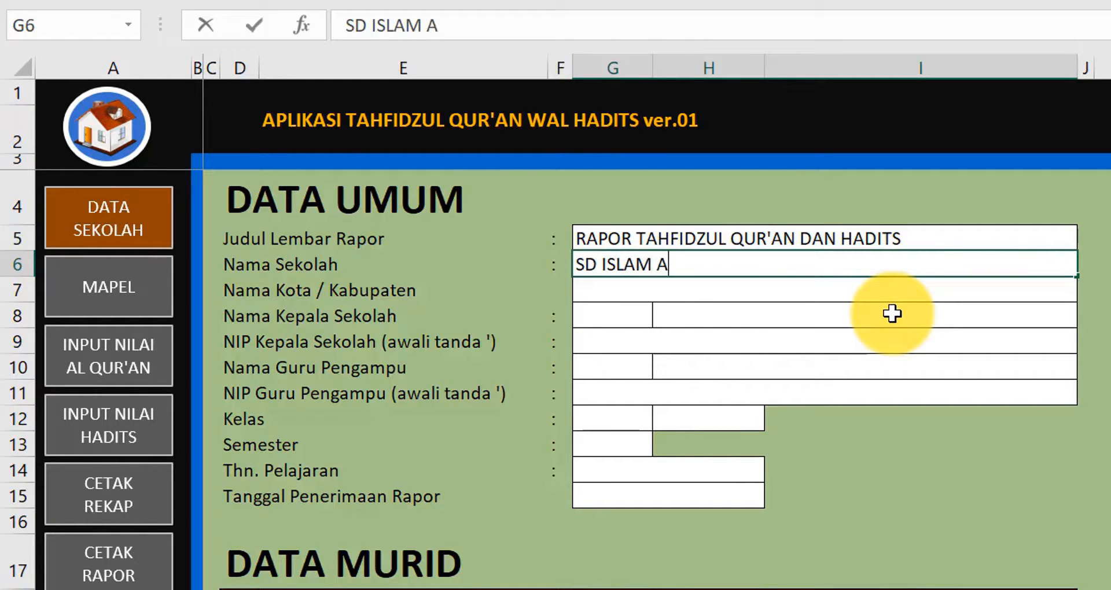
type("L FATT")
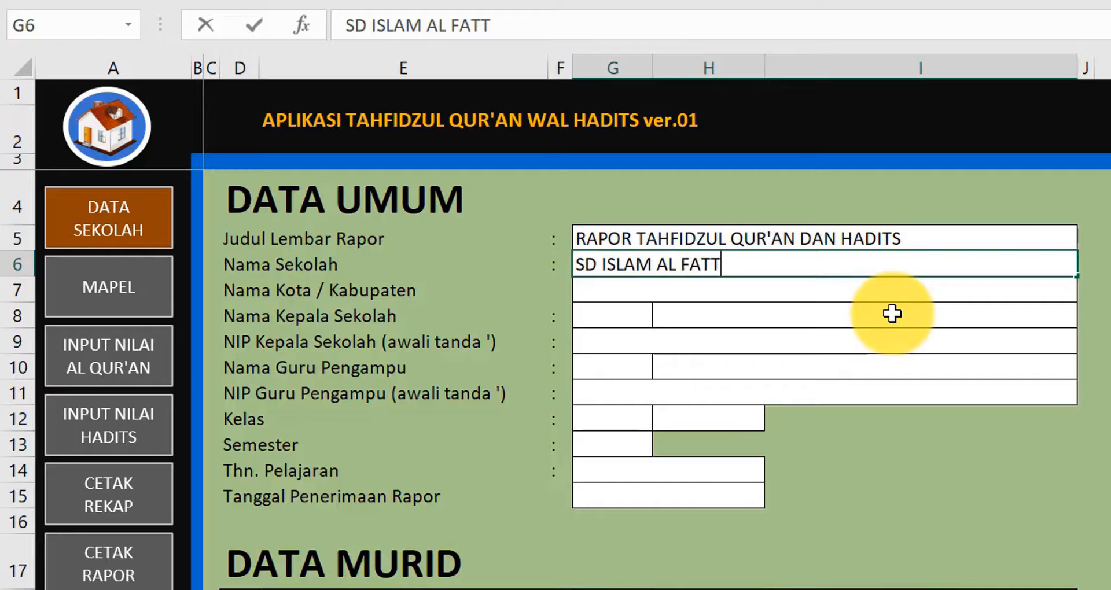
type("AHA")
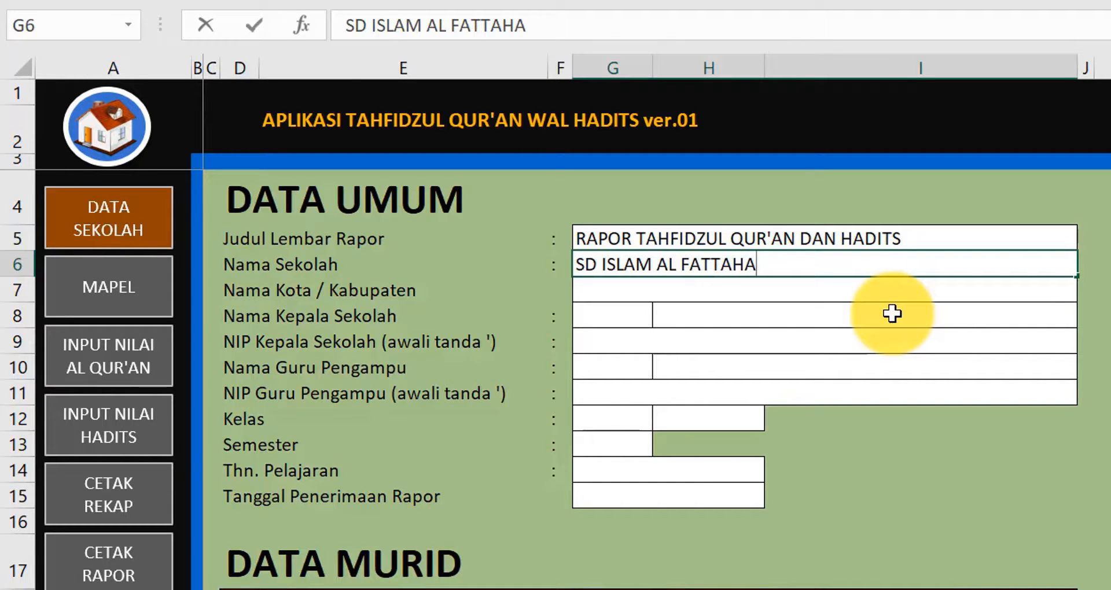
key("BackSpace")
key("Return")
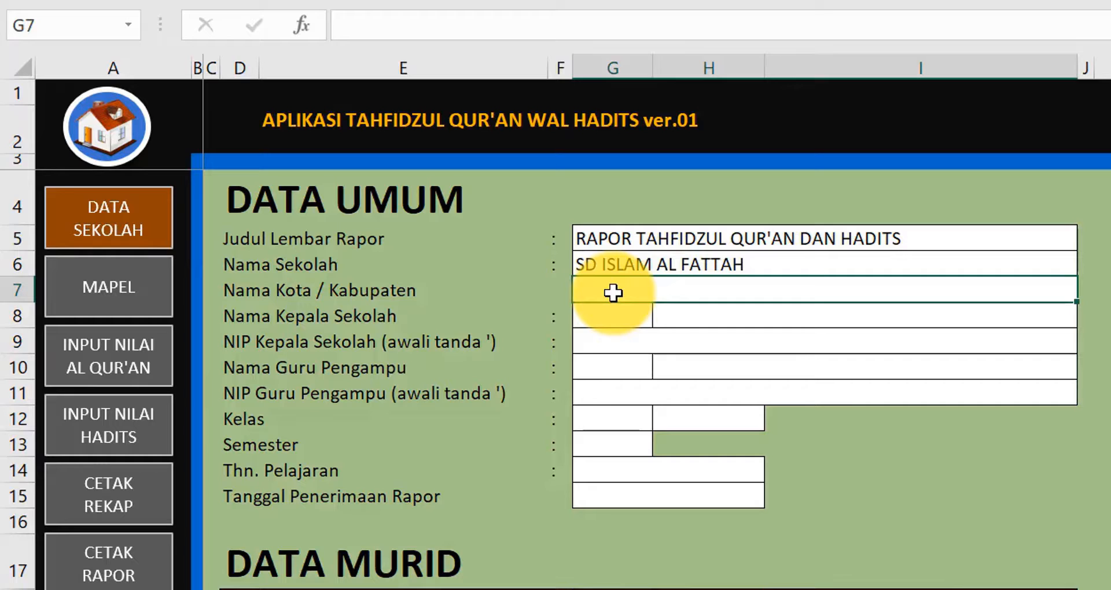
type("Su")
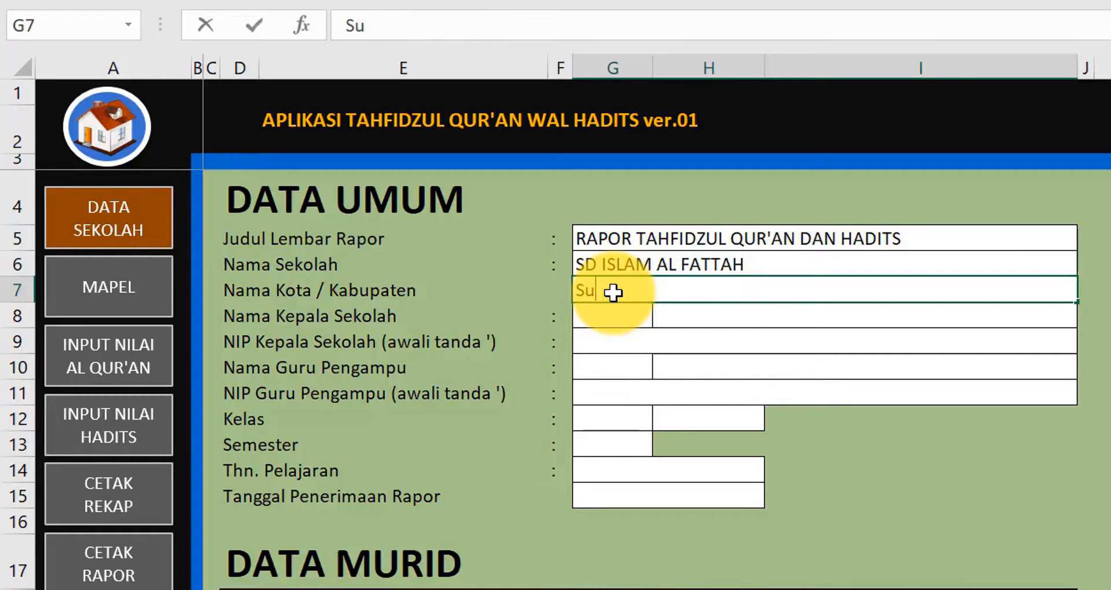
type("rakarta")
key("Return")
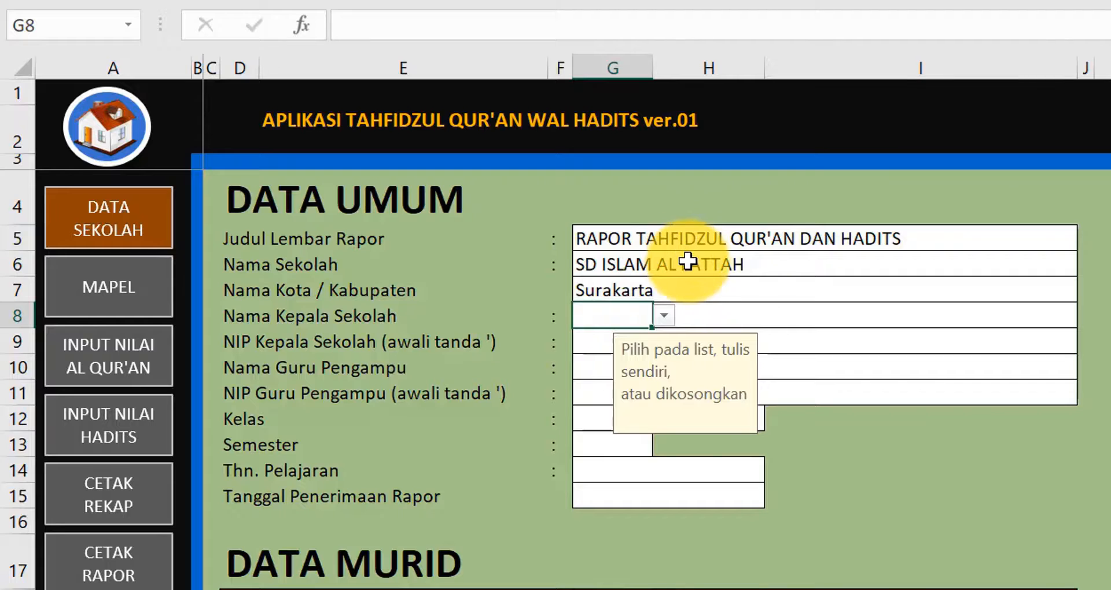
- Open the CETAK RAPOR report card and scroll through it to check the new title and school name
left_click(110, 573)
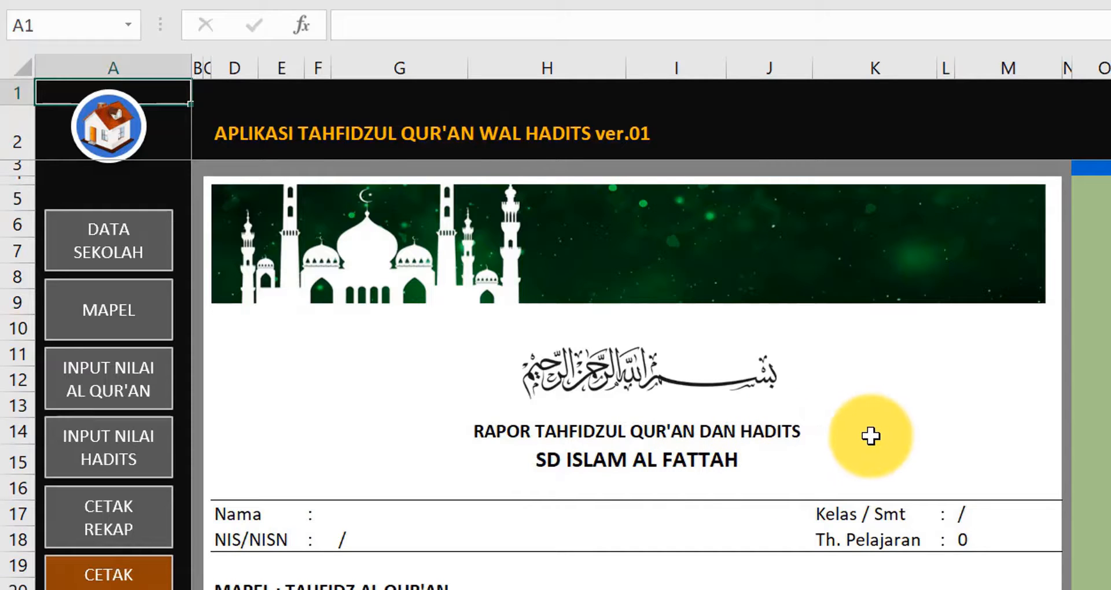
scroll(872, 436, "down", 15)
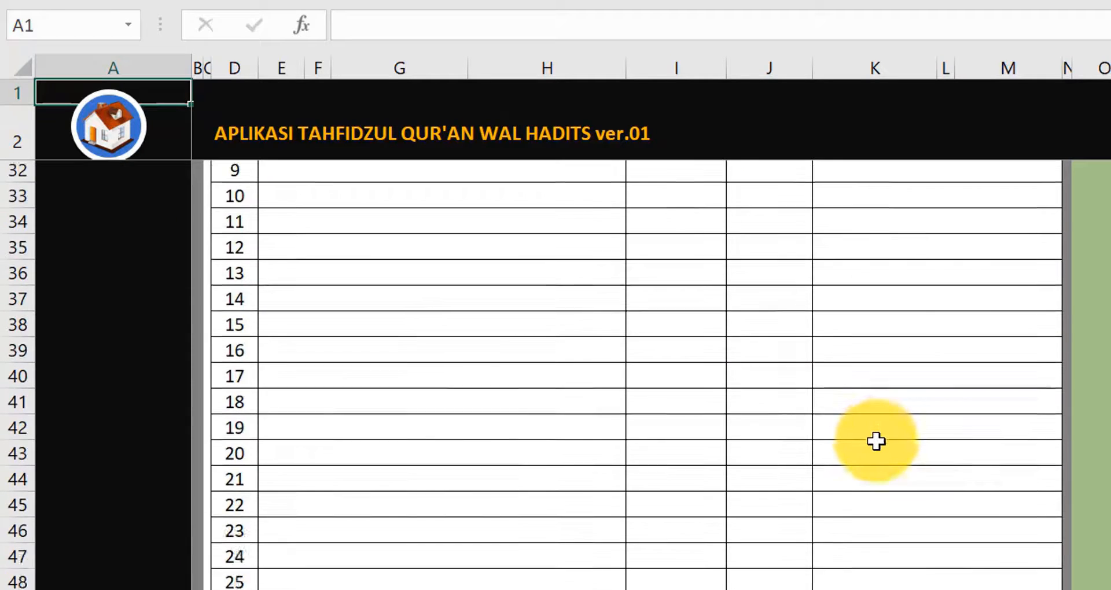
scroll(876, 442, "down", 13)
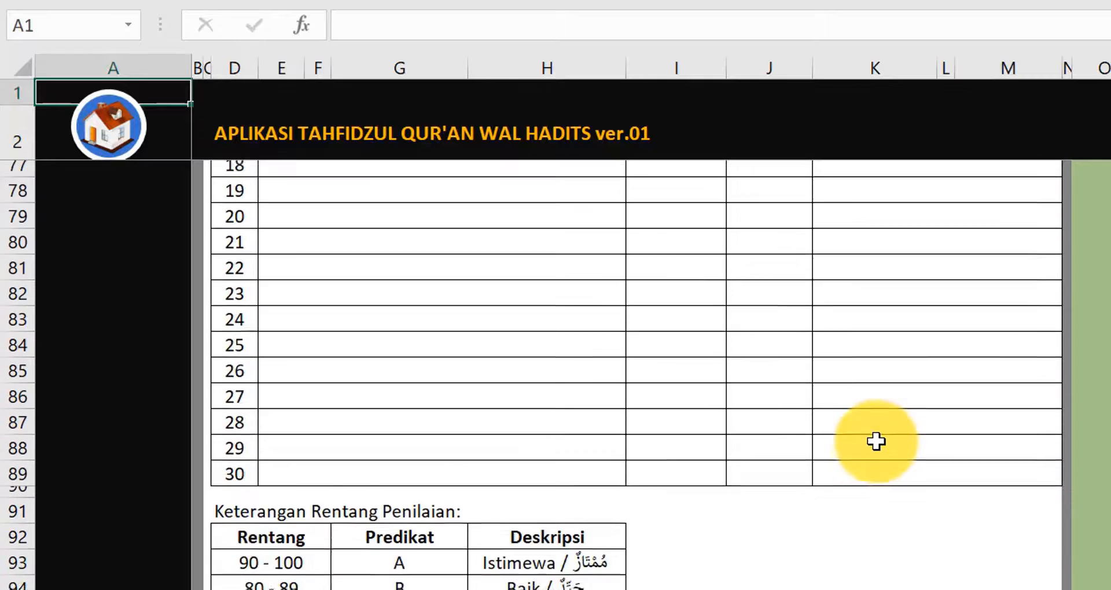
scroll(879, 443, "down", 2)
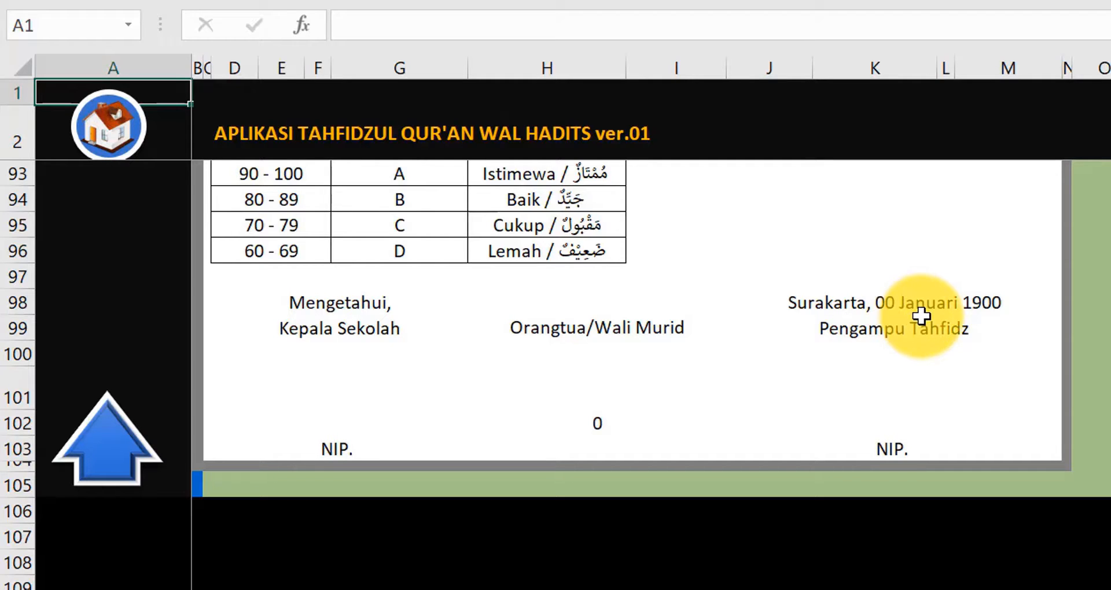
scroll(922, 314, "up", 18)
scroll(923, 314, "up", 12)
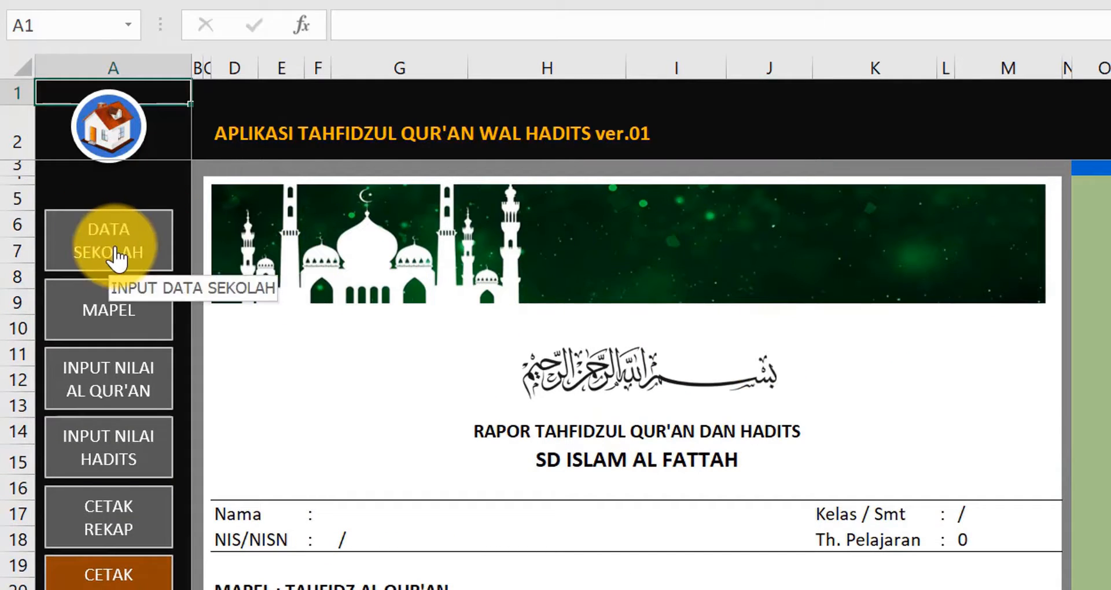
- Back on DATA SEKOLAH, set the head teacher's title to Ust. and enter their full name in H8
left_click(111, 249)
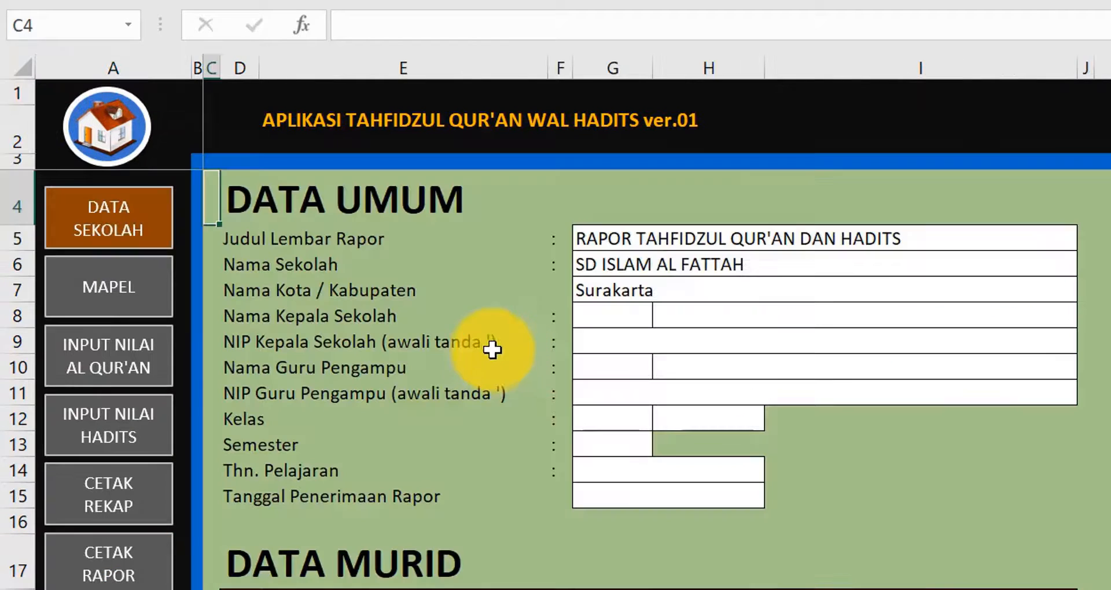
left_click(611, 318)
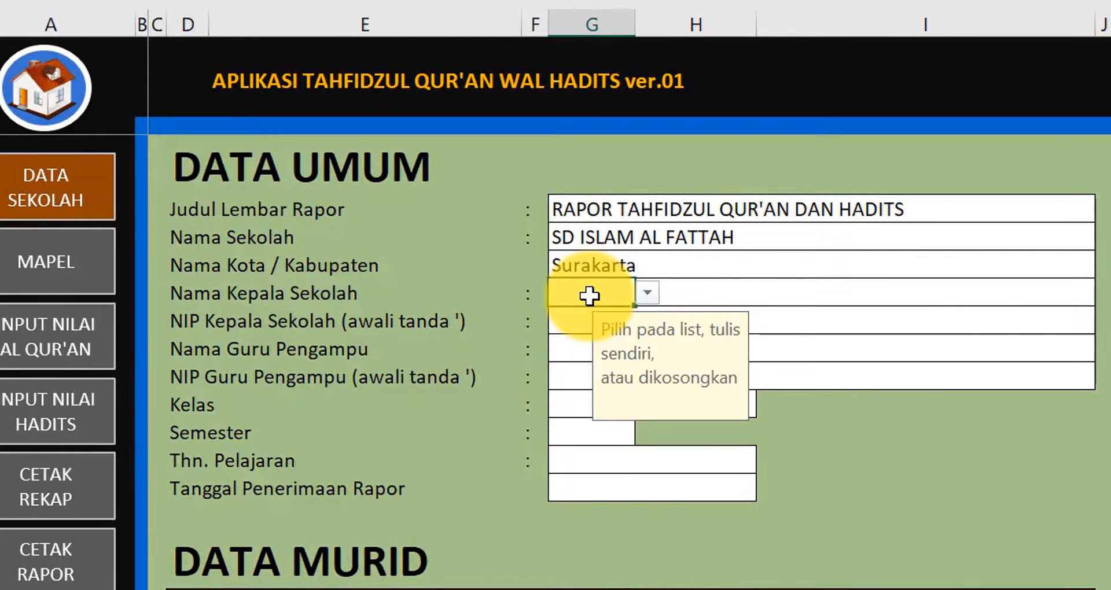
left_click(647, 293)
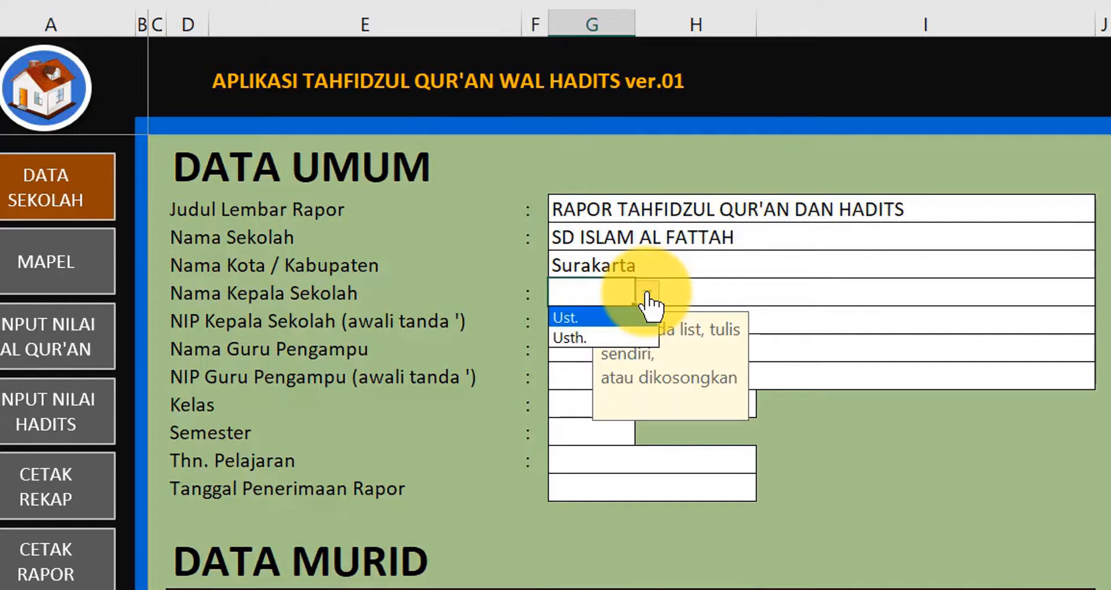
left_click(596, 319)
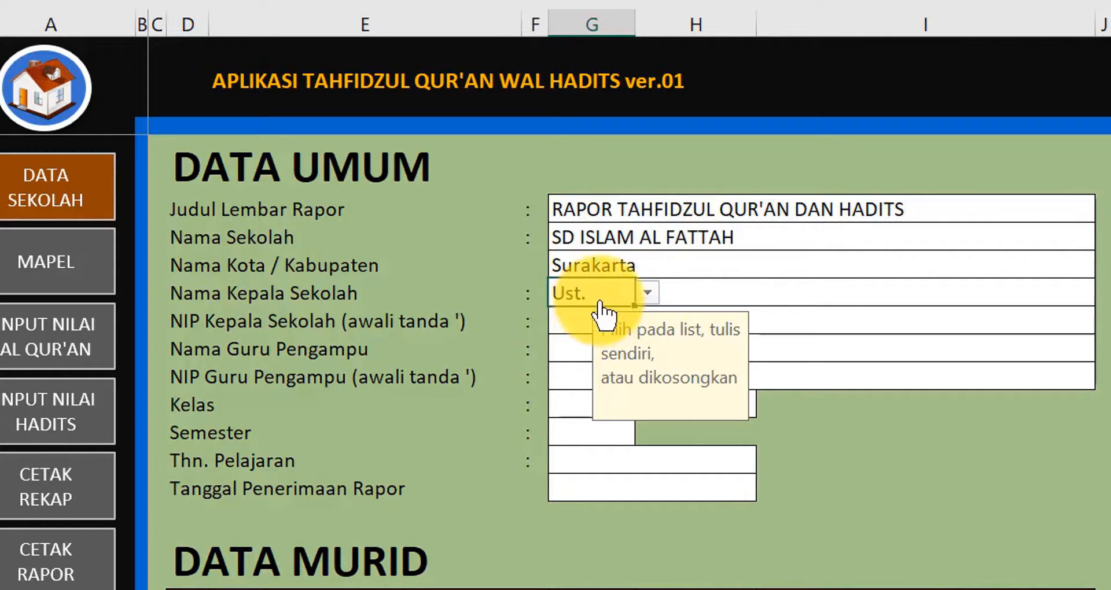
left_click(688, 296)
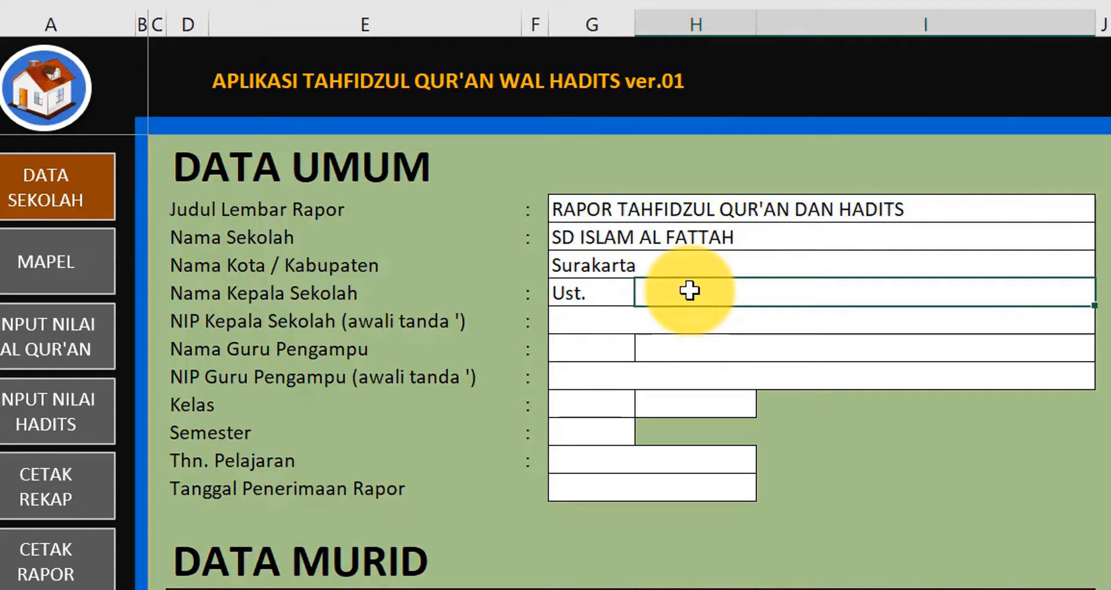
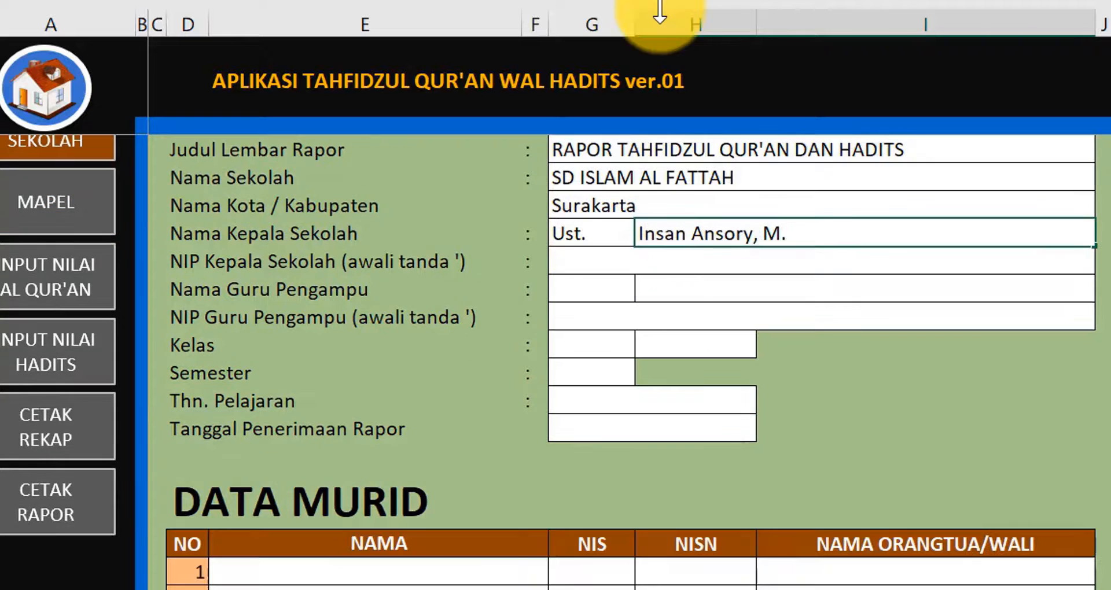
type("Pd")
key("Return")
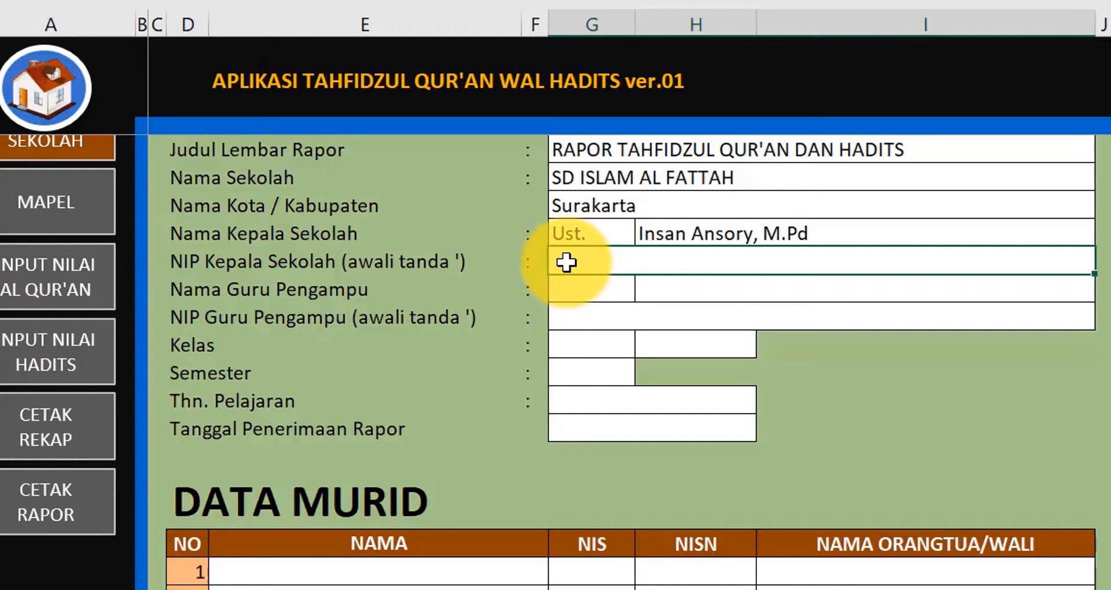
- Enter the head teacher's NIP number in G9 as text, starting with an apostrophe
type("'")
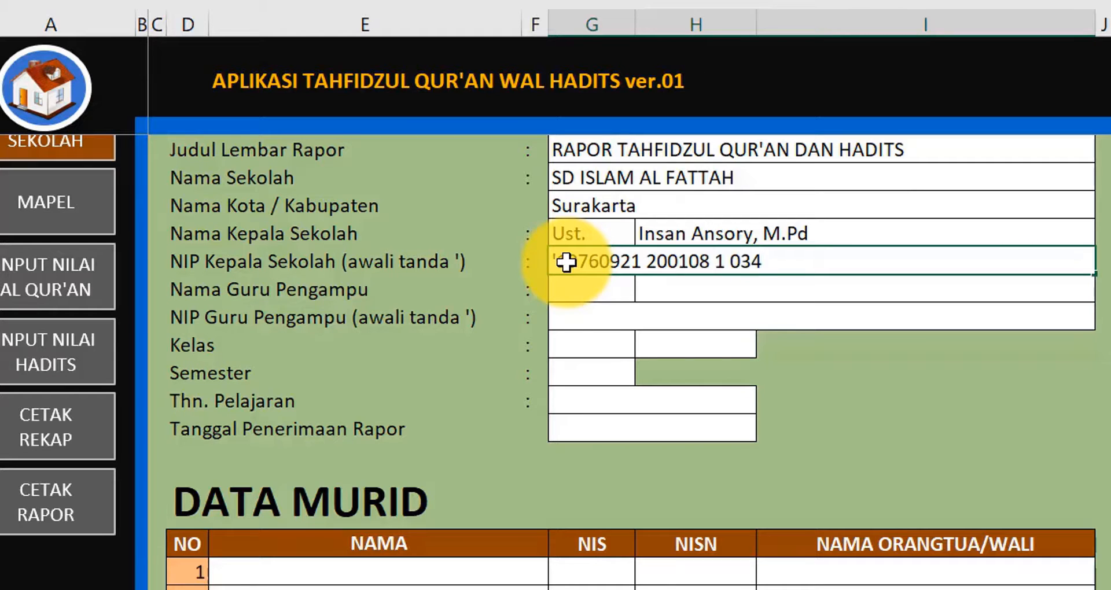
key("Return")
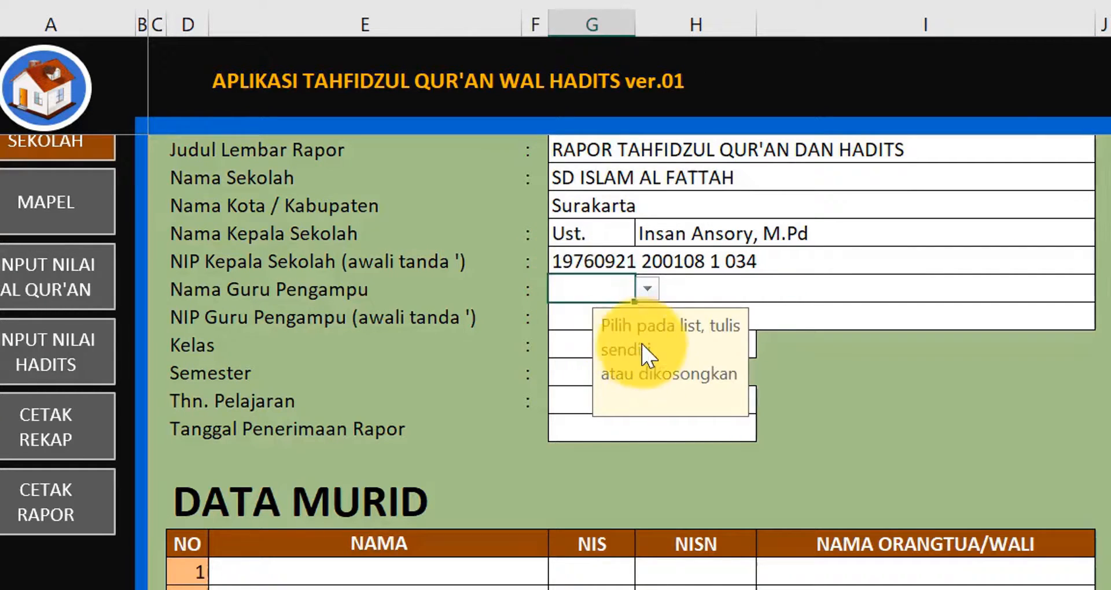
- Set the subject teacher's title to Usth., enter their full name, and a dash for their NIP
left_click(648, 288)
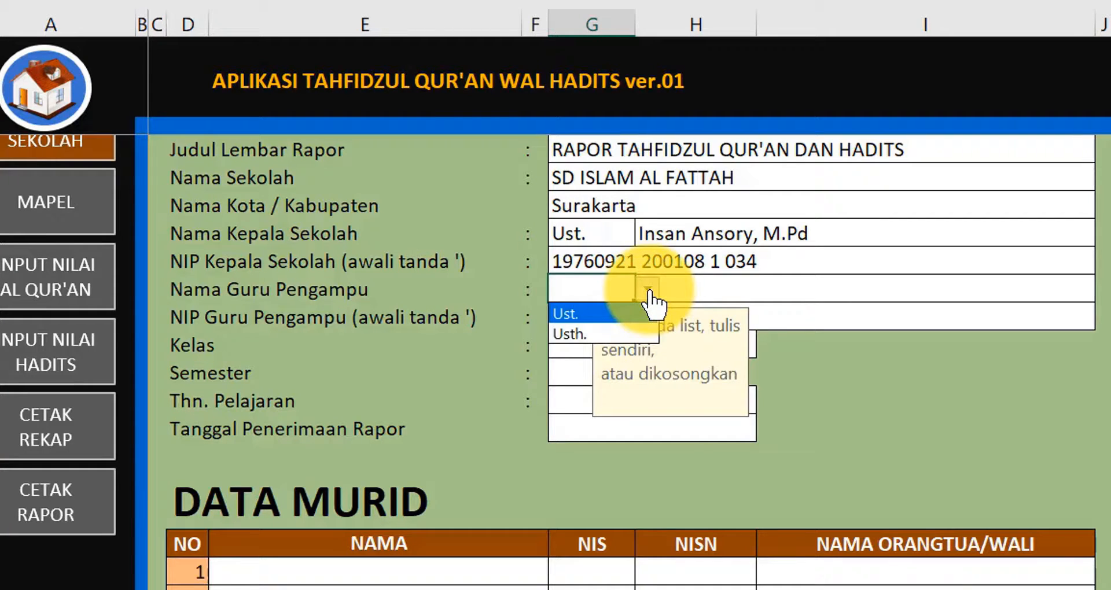
left_click(612, 329)
left_click(696, 291)
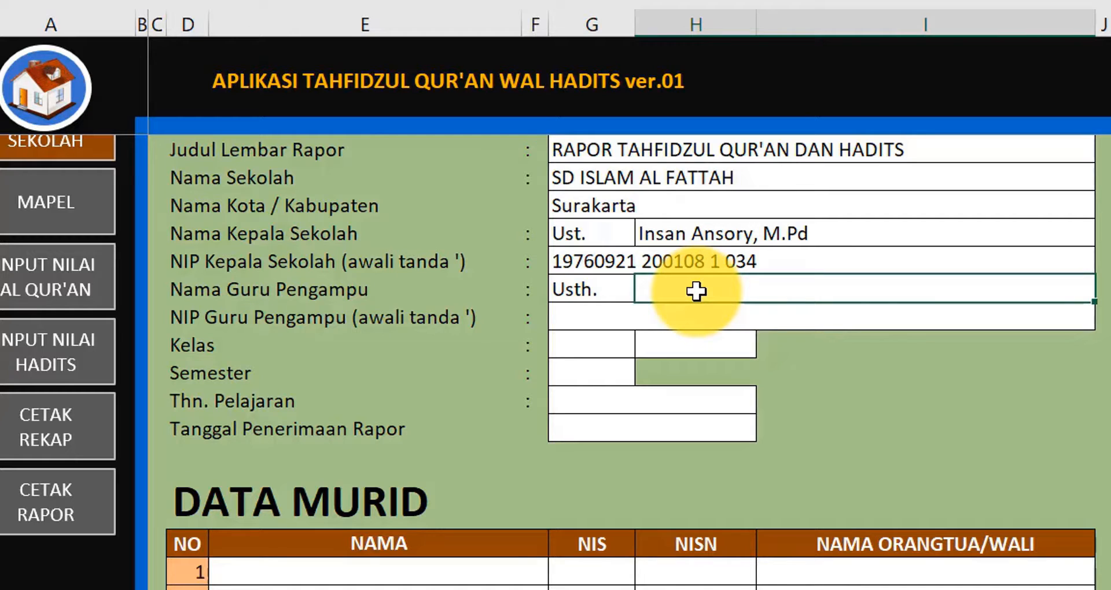
type("Zakiyyah, S.P")
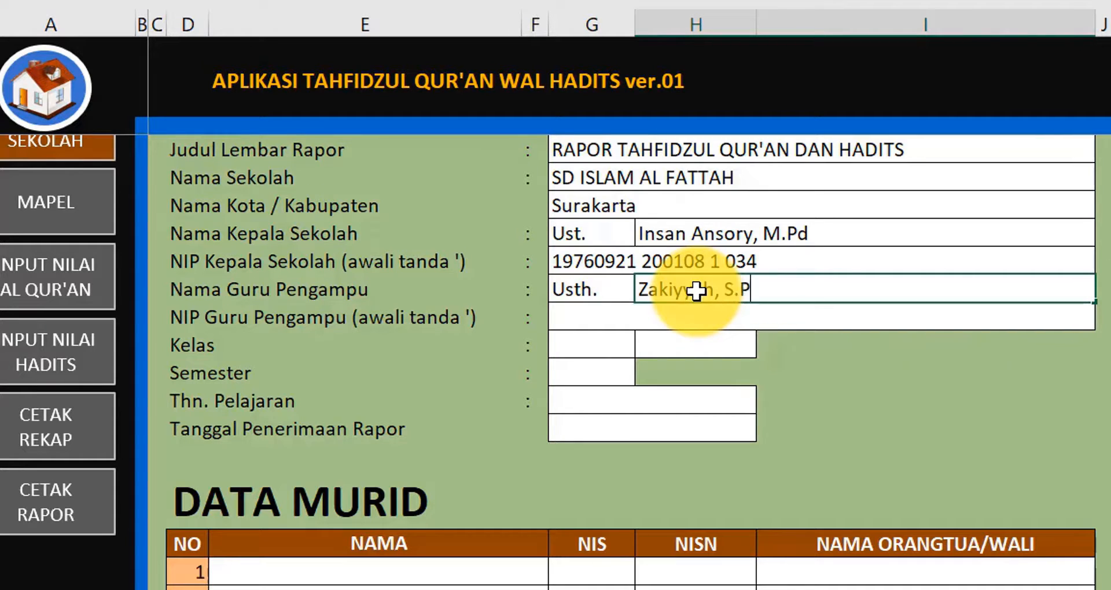
type("d.I")
key("Return")
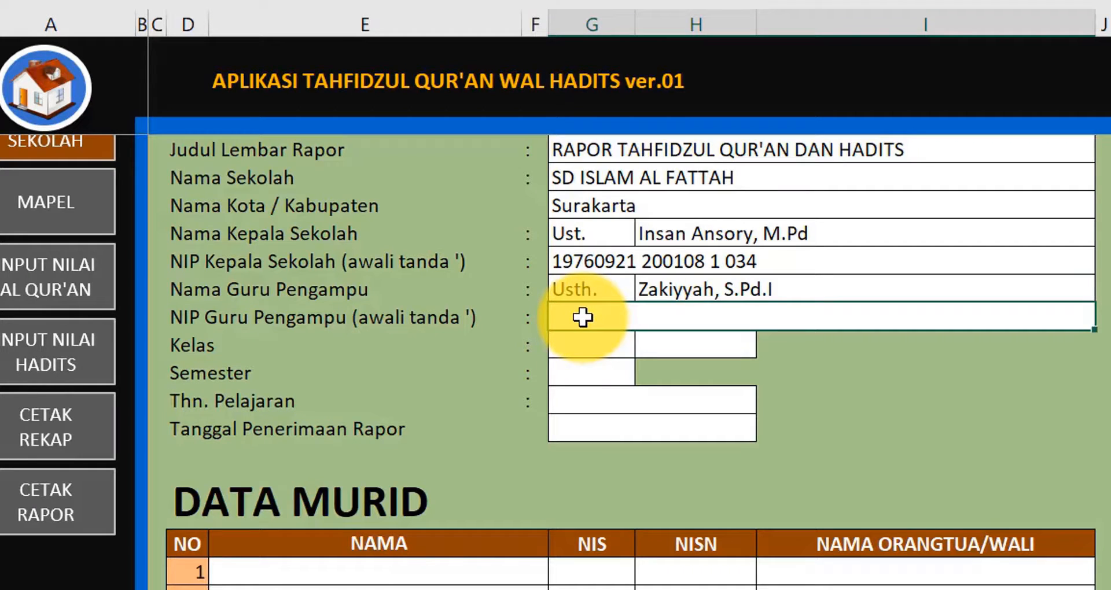
type("-")
key("Return")
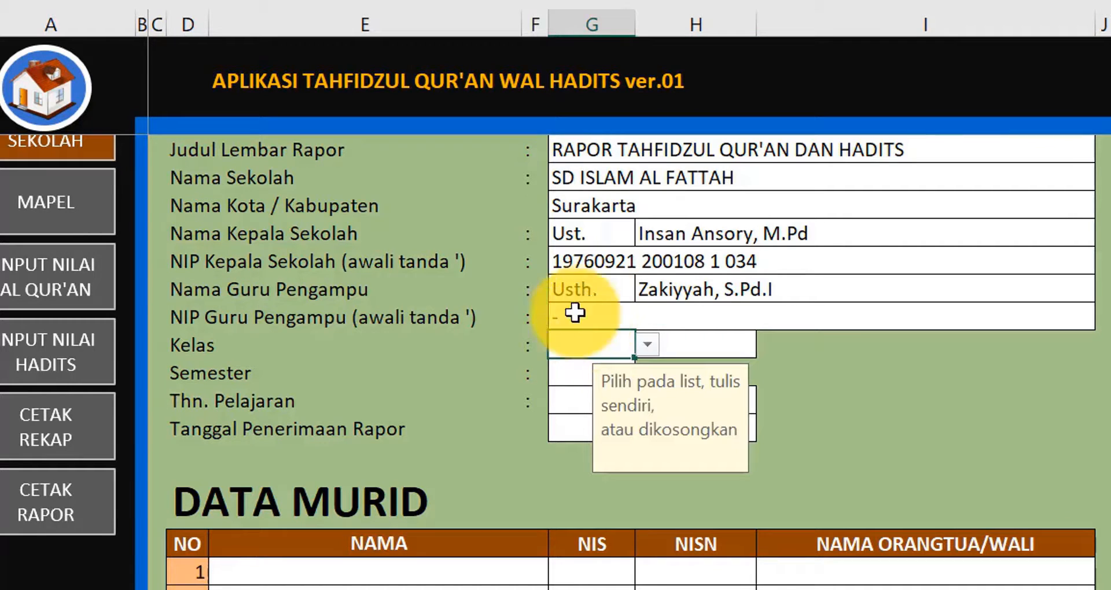
- Set the class to II B using the class number and class letter dropdowns
left_click(647, 344)
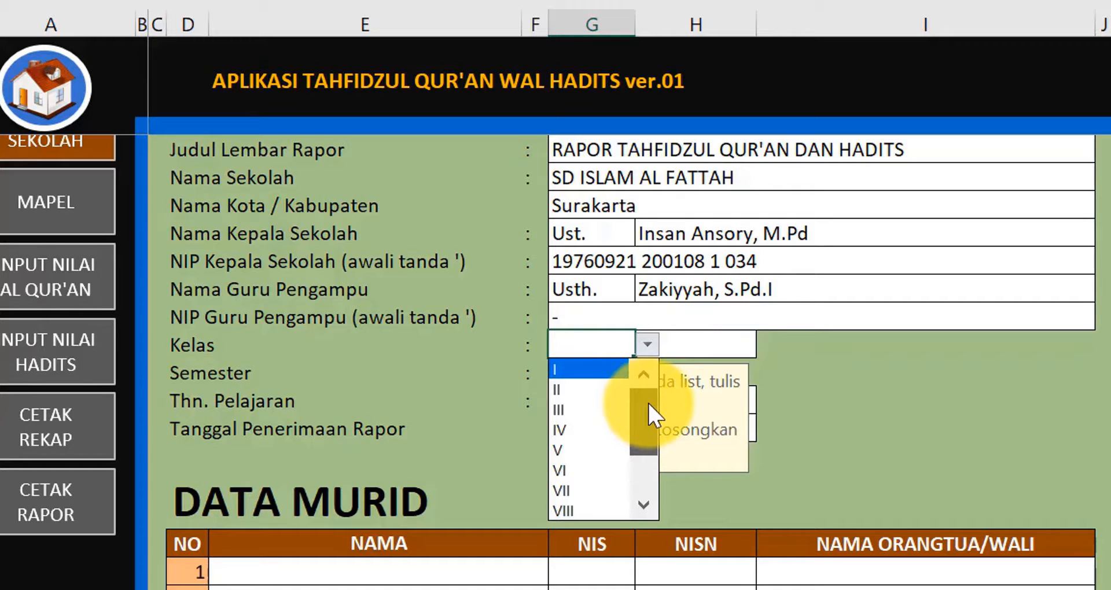
left_click_drag(648, 403, 650, 374)
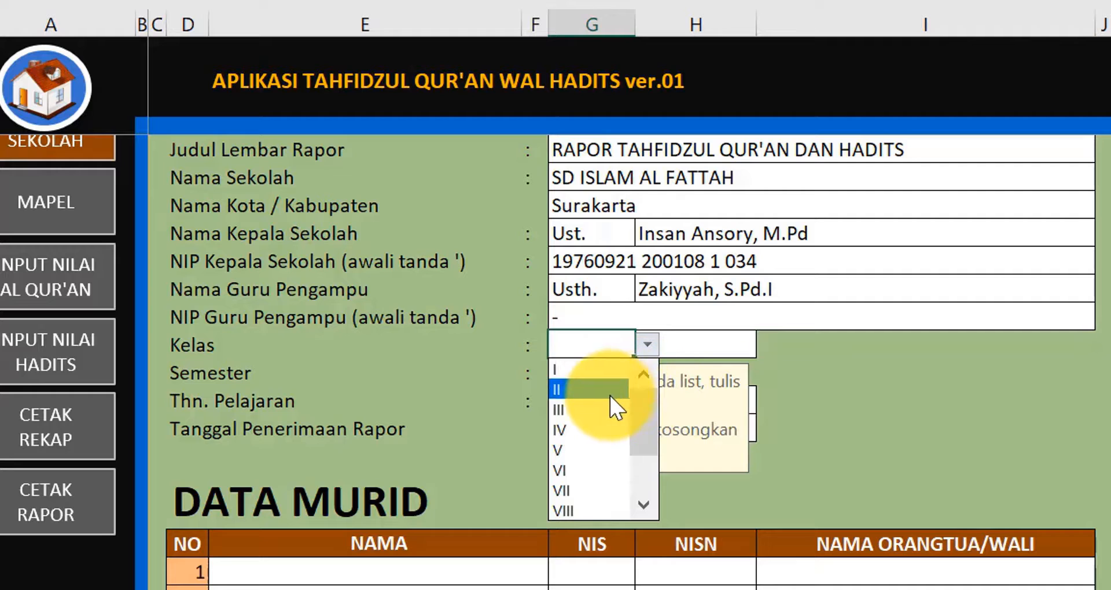
left_click(588, 390)
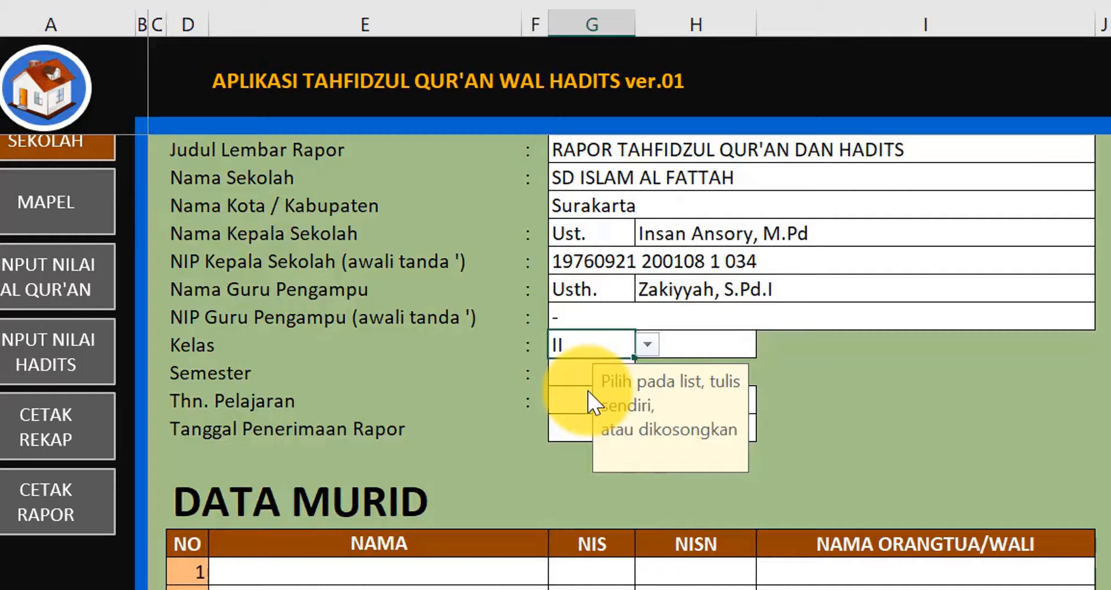
left_click(721, 347)
left_click(770, 346)
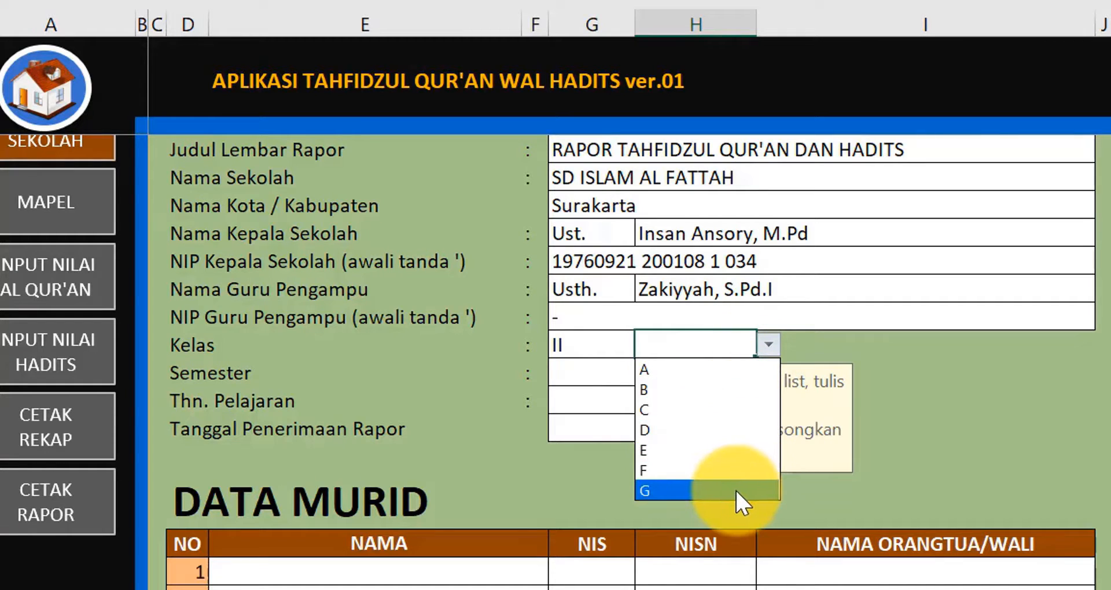
left_click(706, 390)
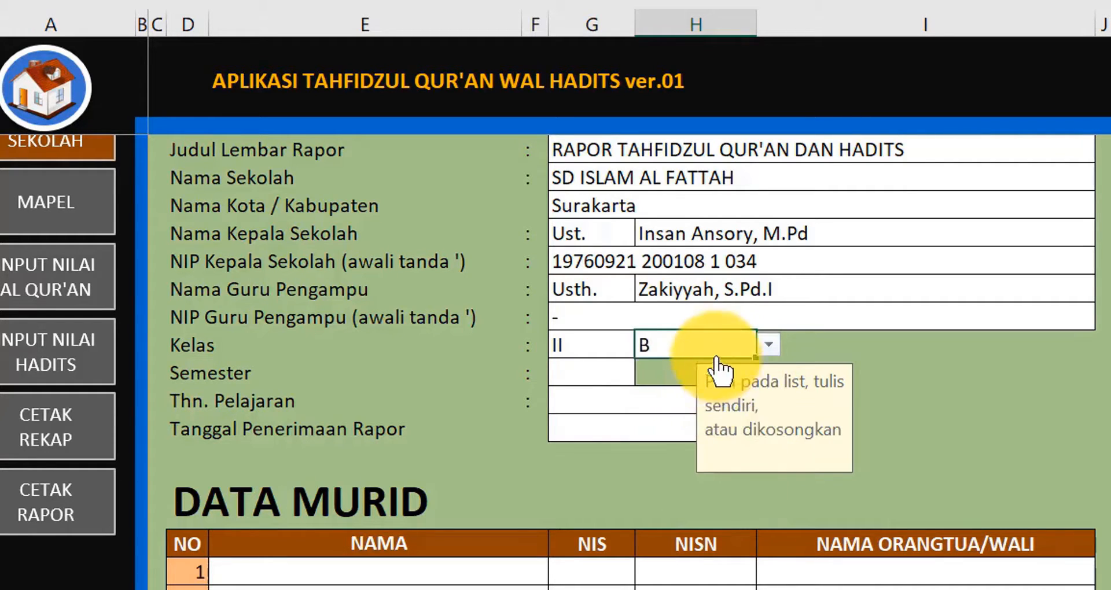
left_click(591, 350)
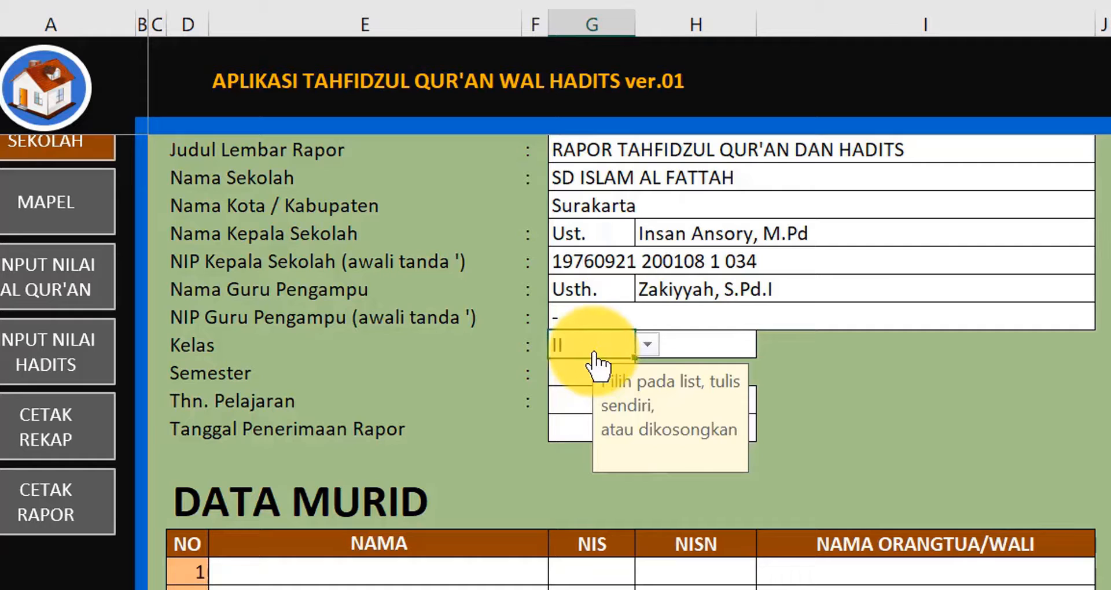
key("Return")
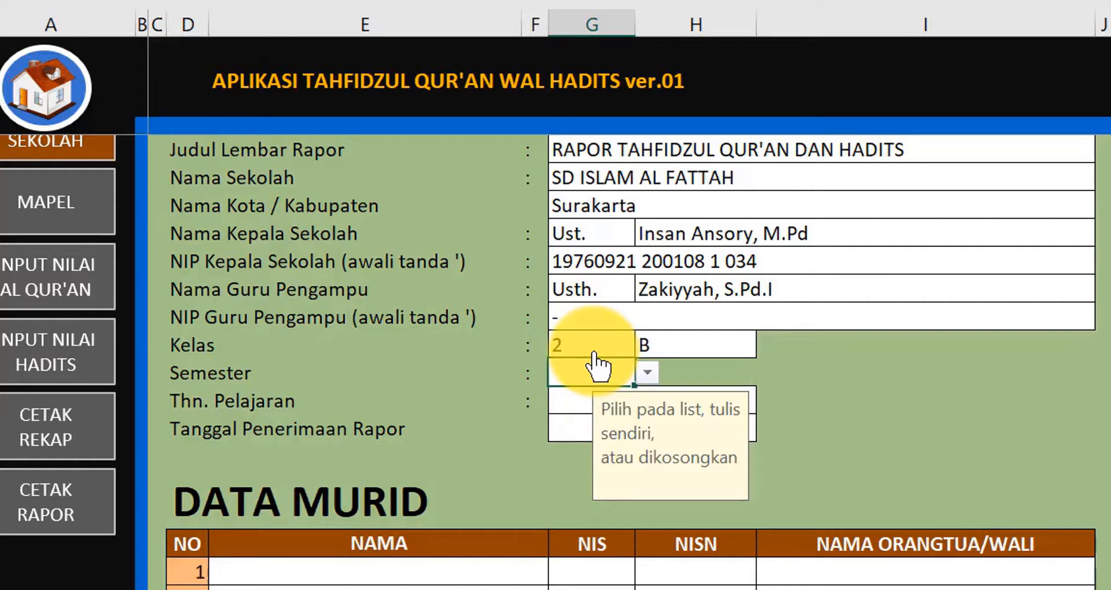
left_click(602, 344)
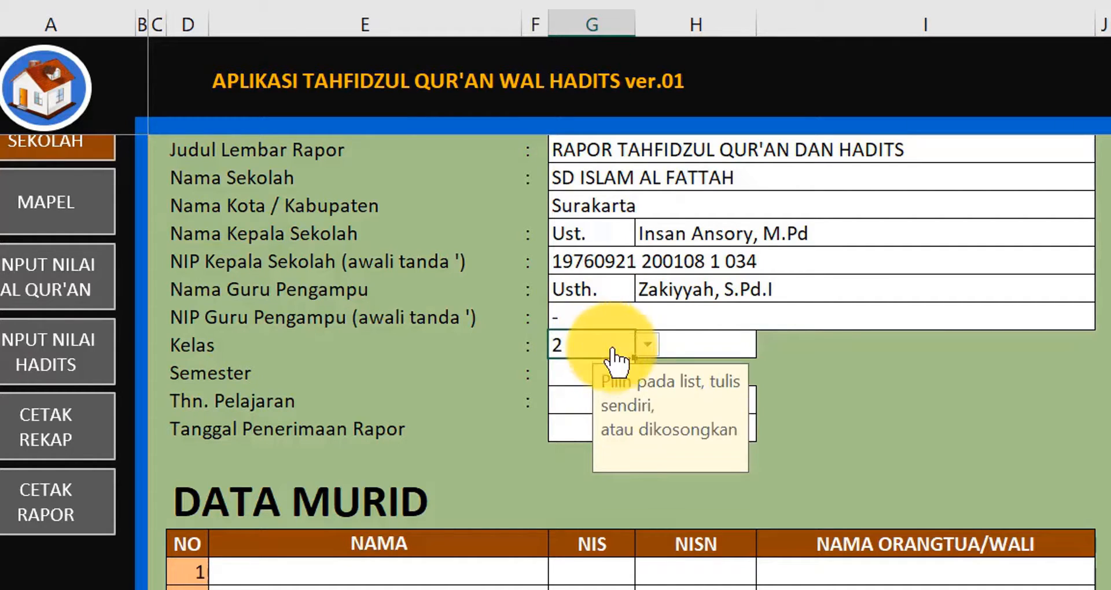
left_click(646, 345)
left_click(591, 391)
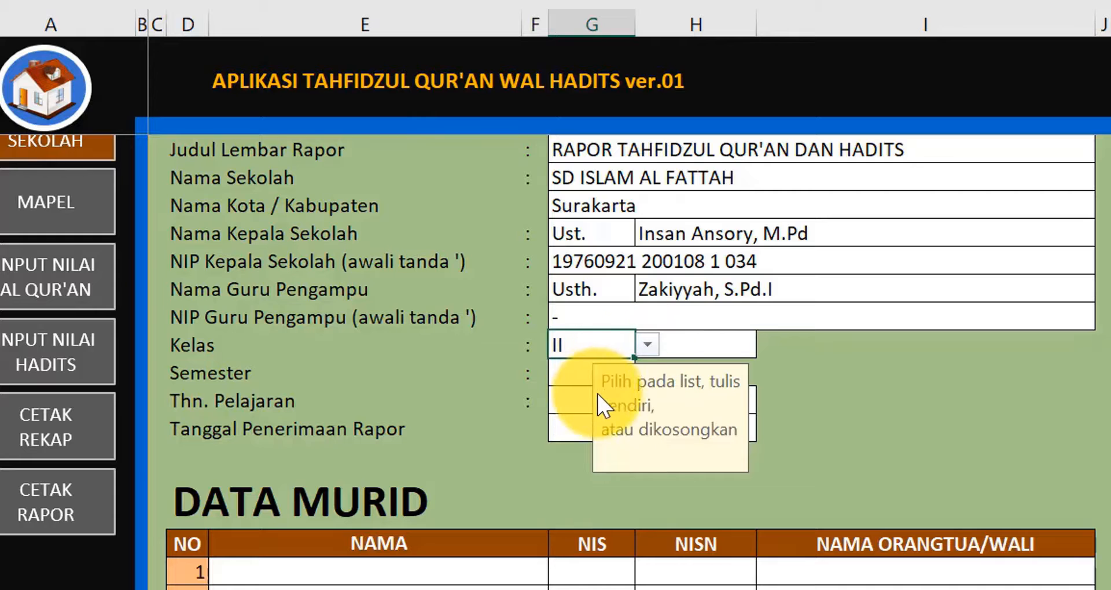
- Choose semester Gasal, enter school year 2022/2023 and confirm report date 16/12/2022
left_click(566, 374)
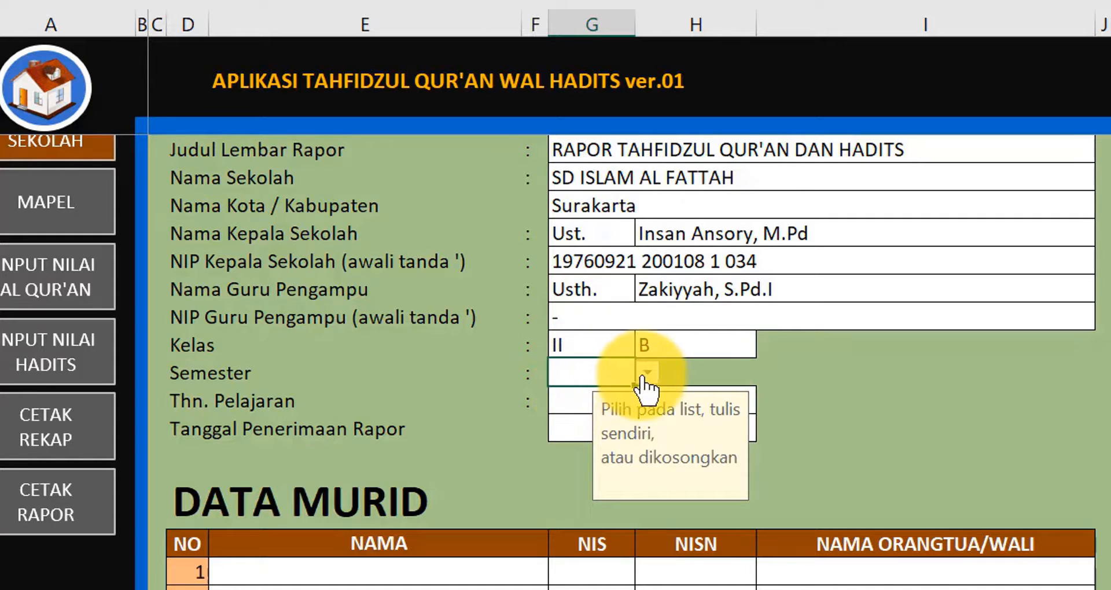
left_click(646, 373)
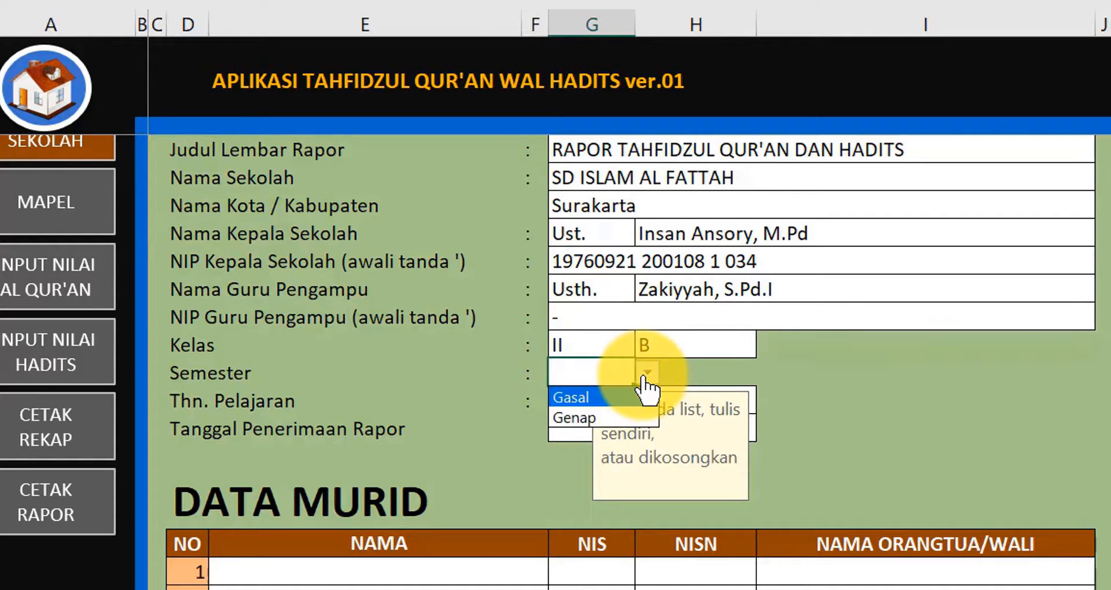
left_click(590, 397)
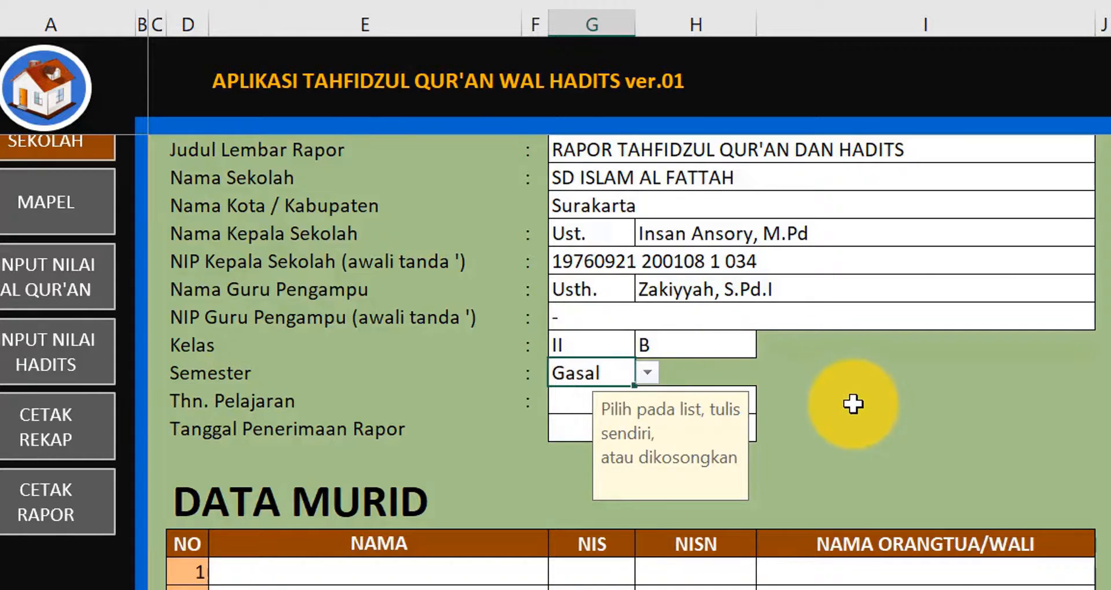
scroll(841, 386, "down", 1)
left_click(576, 319)
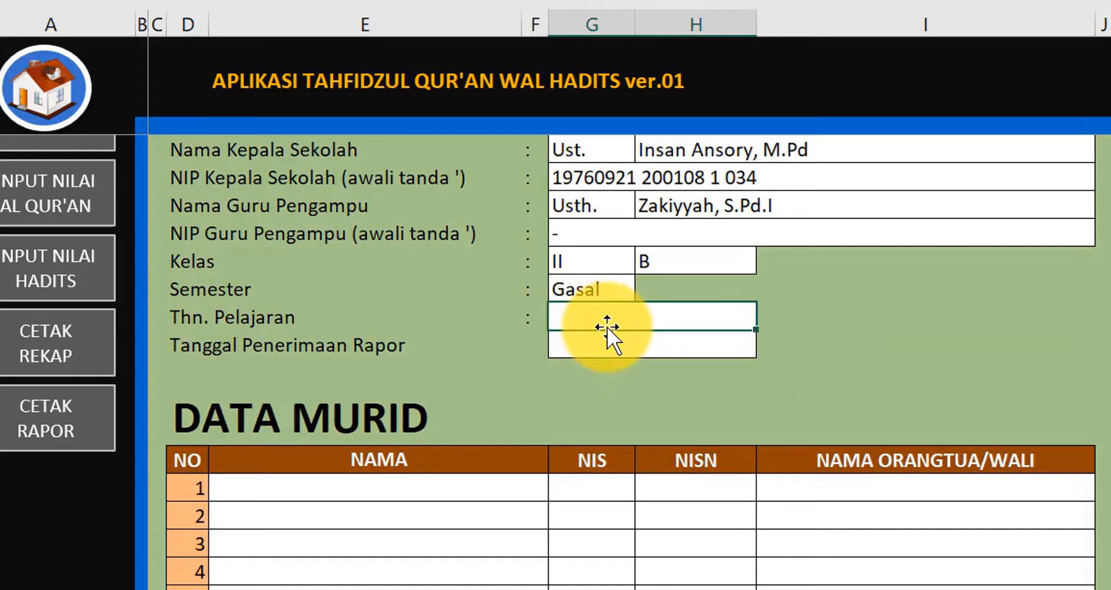
type("2022/2")
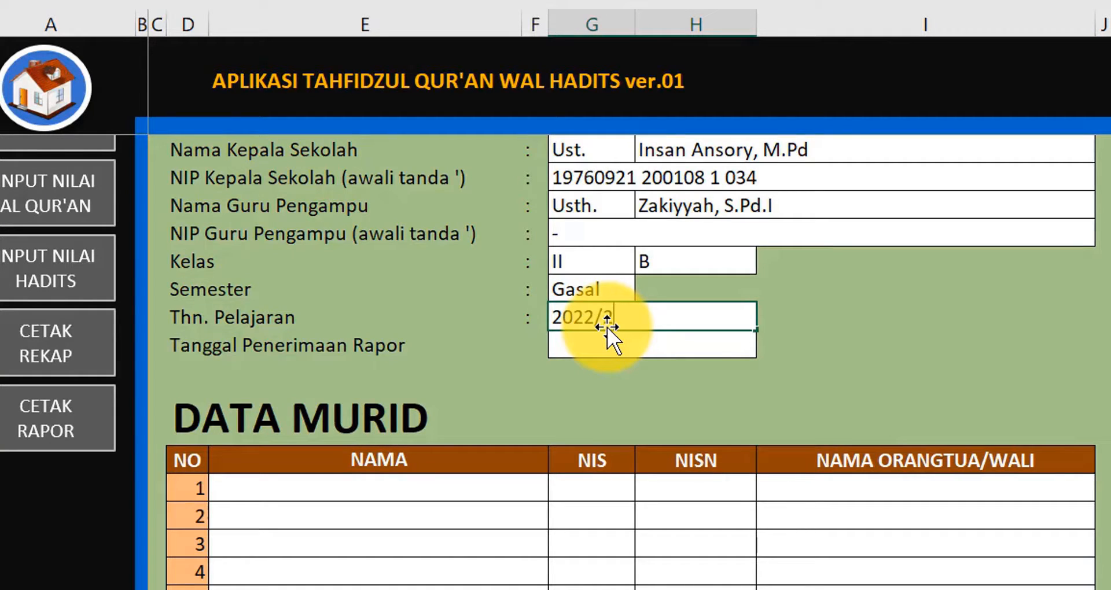
type("023")
key("Return")
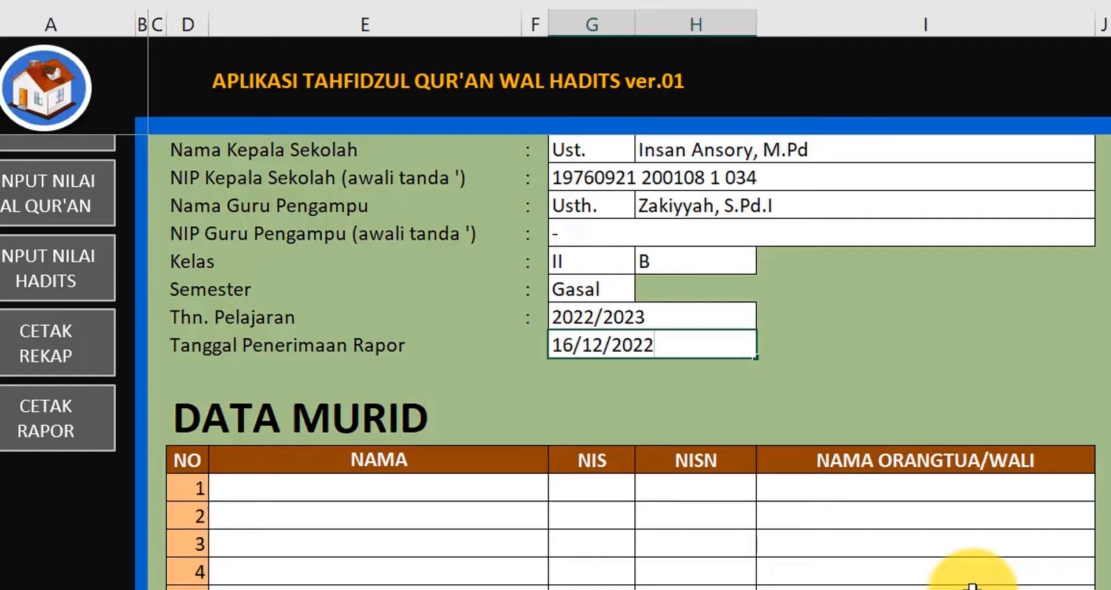
key("Return")
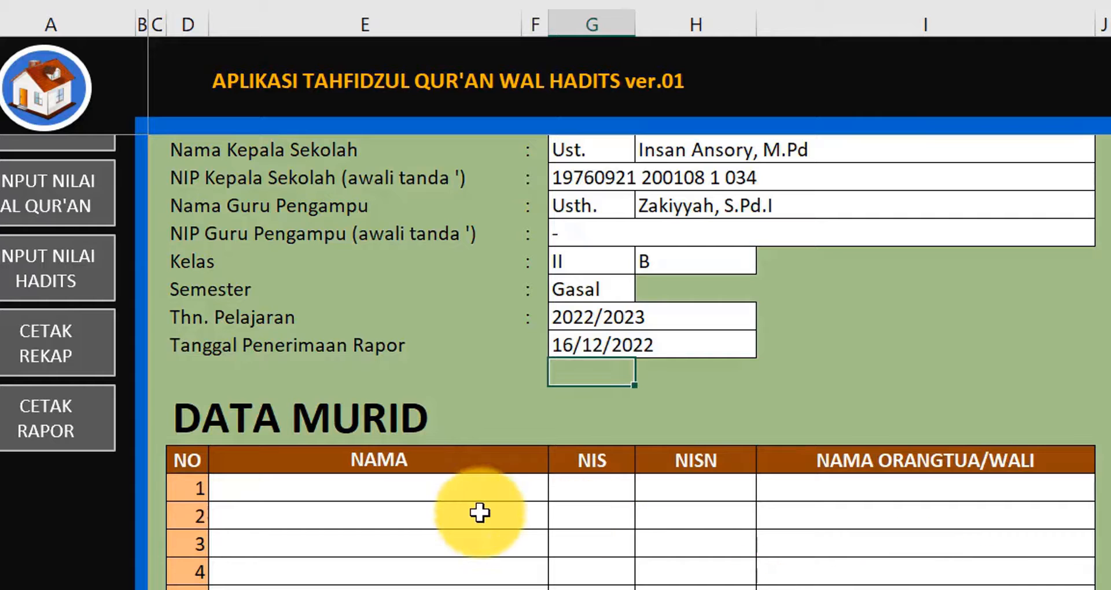
- Scroll through the filled report card, then return to DATA SEKOLAH and scroll down to the DATA MURID table
left_click(64, 432)
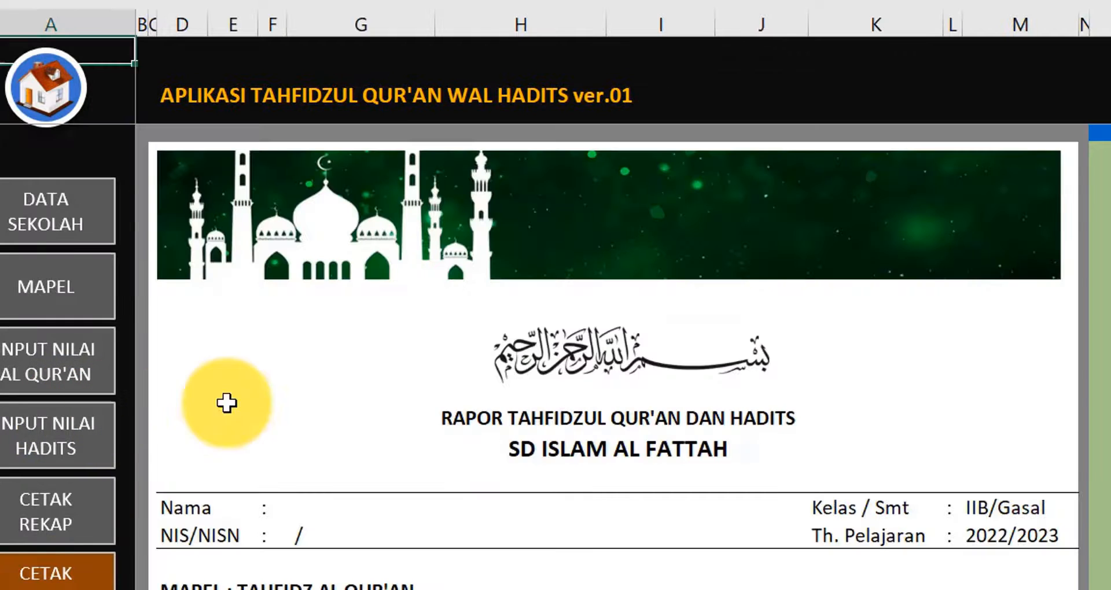
scroll(462, 394, "down", 5)
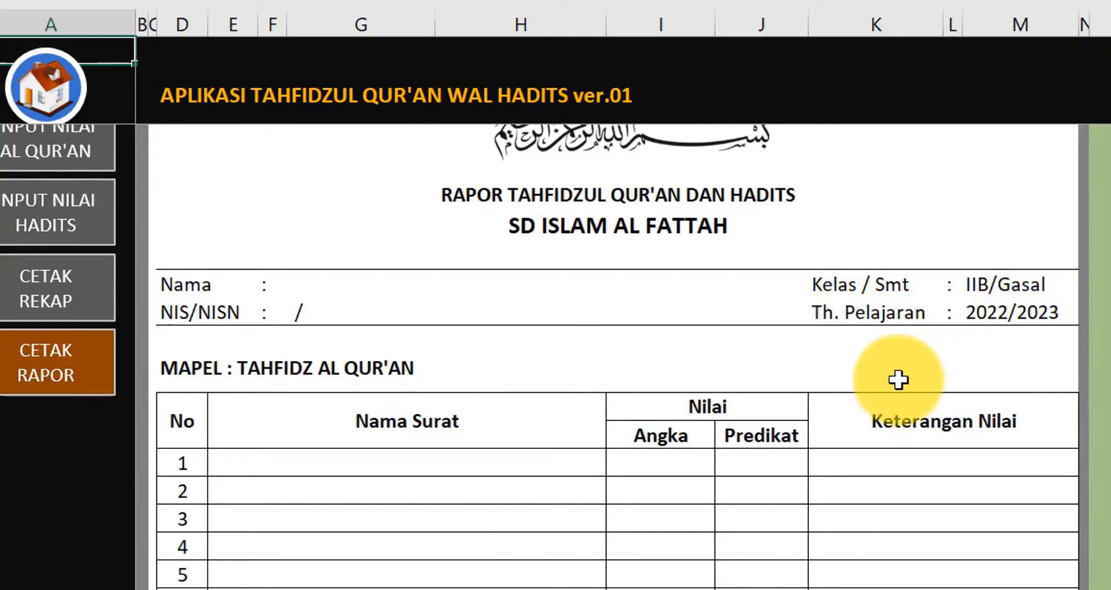
scroll(930, 392, "down", 6)
scroll(931, 394, "down", 20)
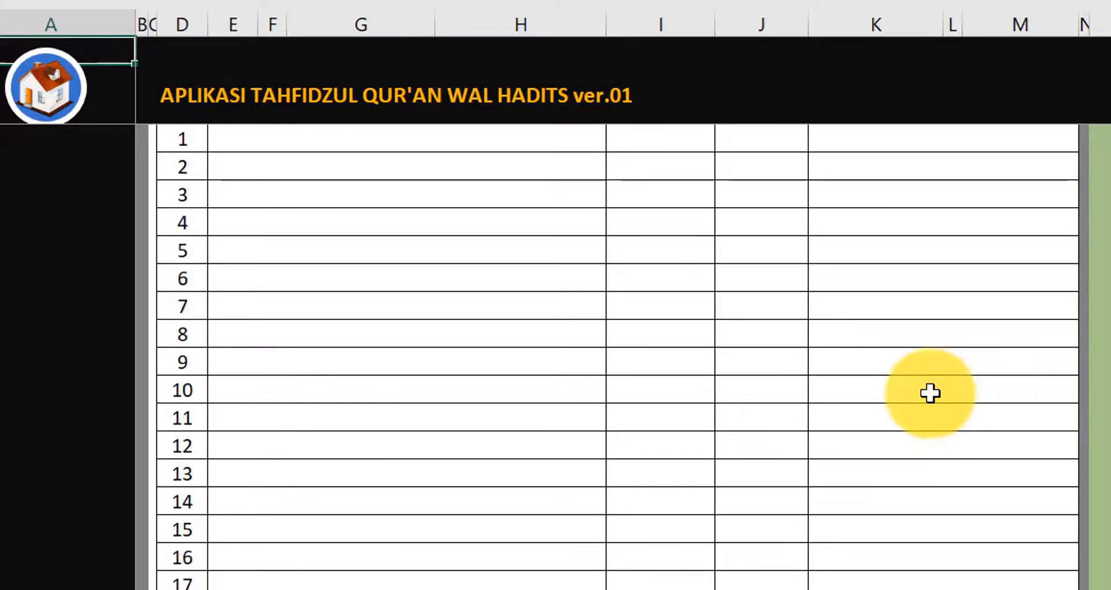
scroll(931, 398, "down", 1)
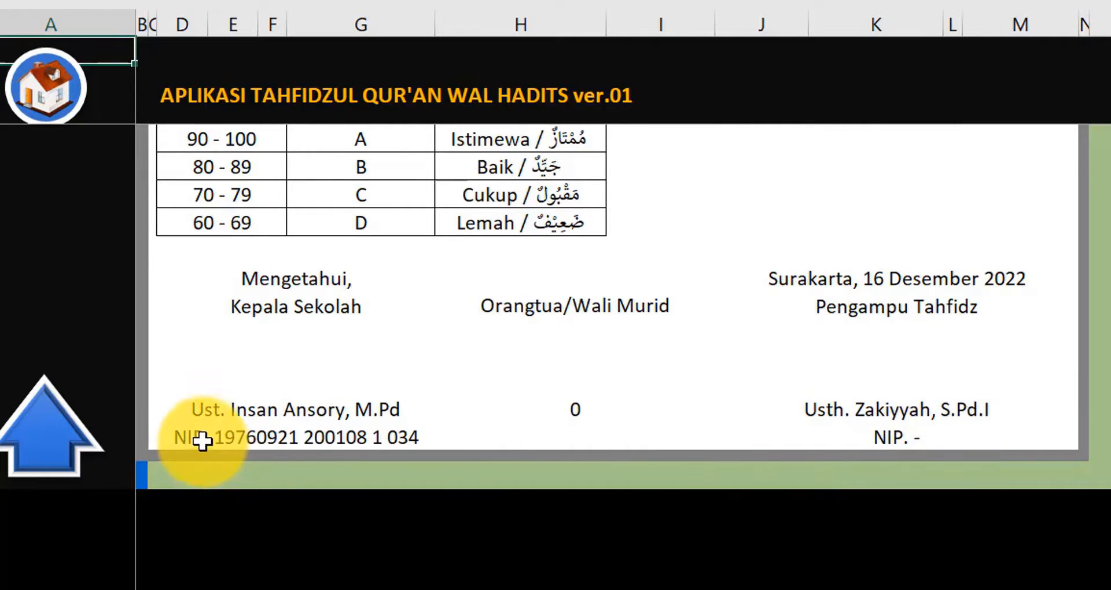
scroll(660, 400, "up", 15)
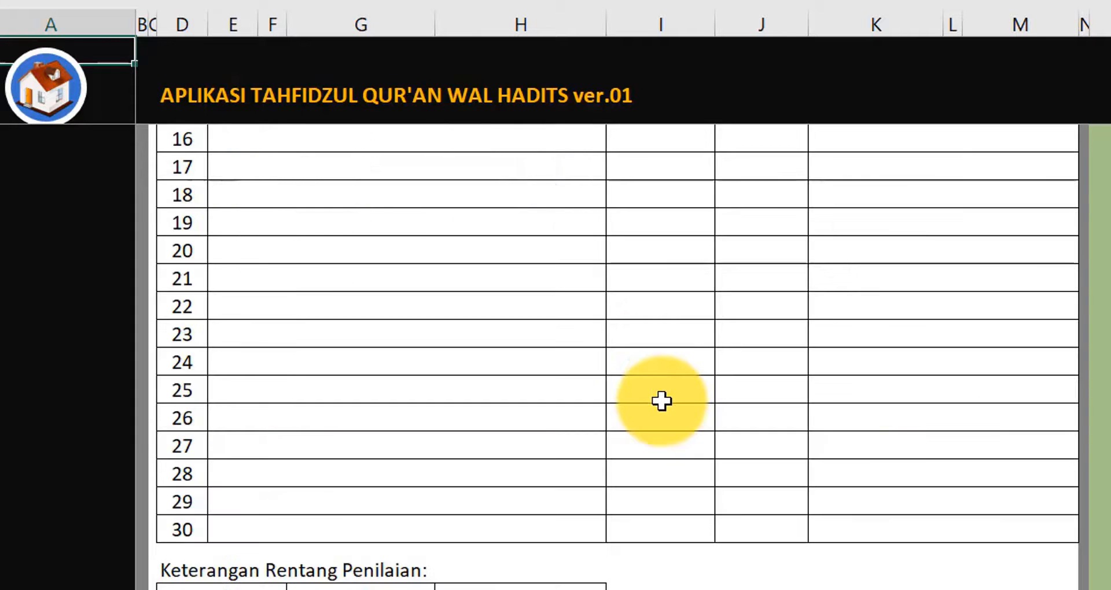
scroll(666, 385, "up", 12)
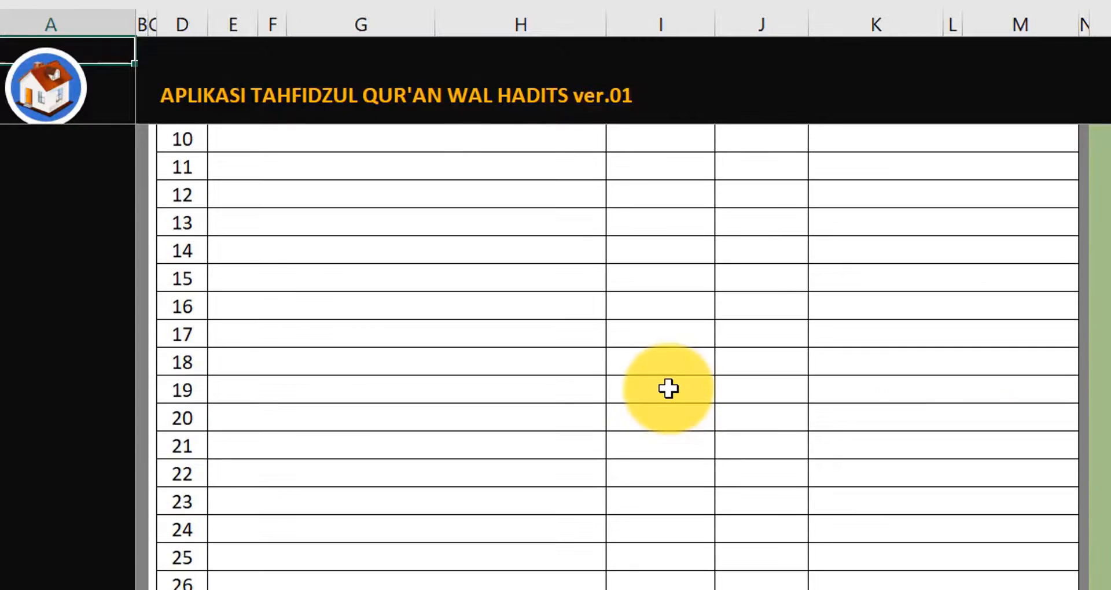
scroll(667, 393, "up", 4)
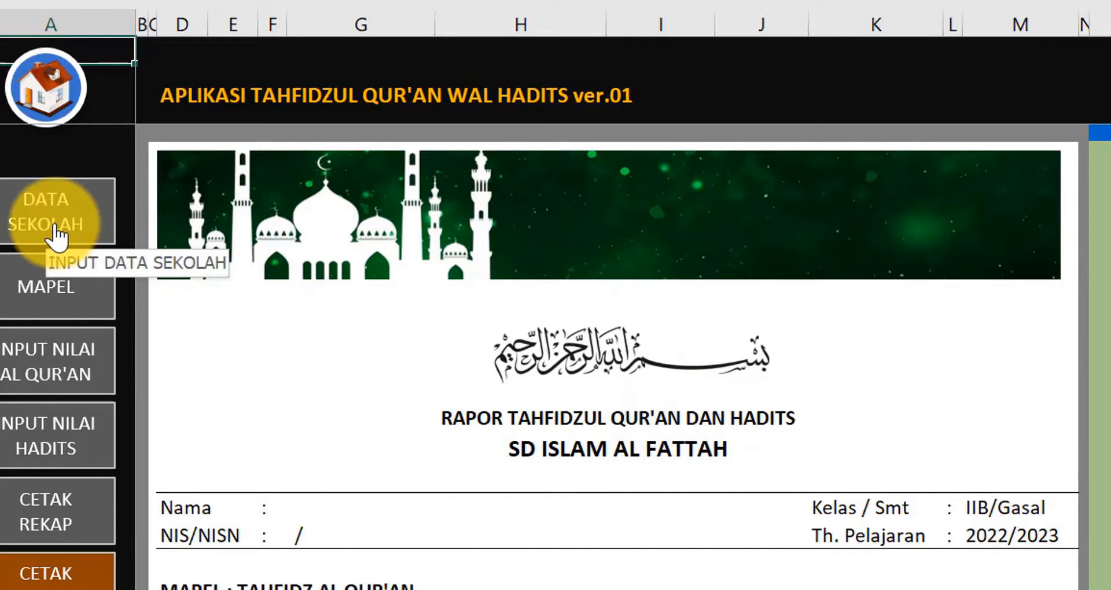
left_click(55, 232)
scroll(318, 422, "down", 5)
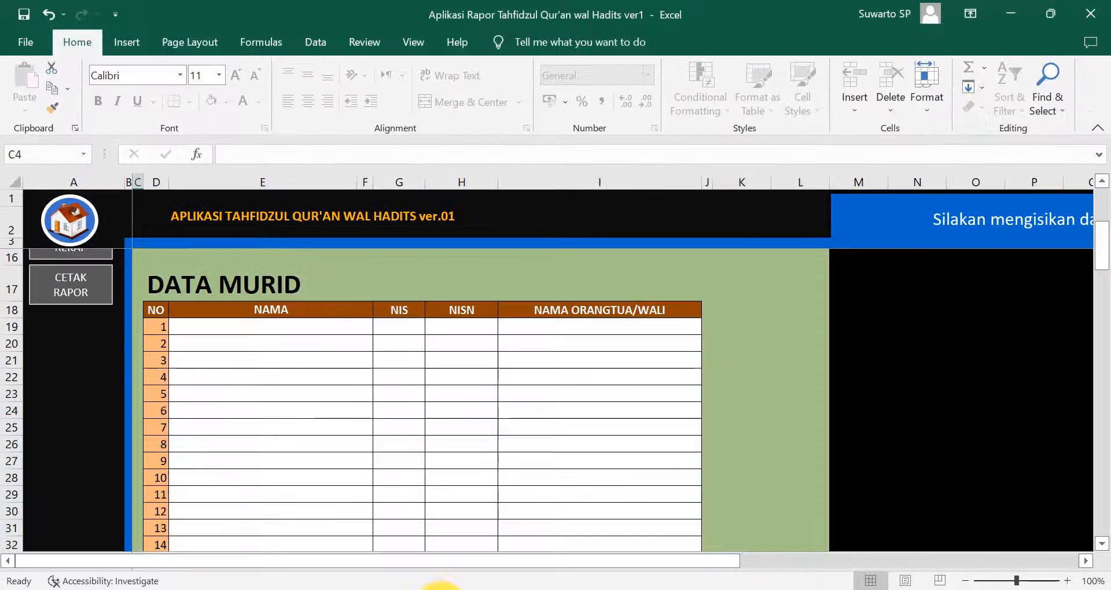
- From the Aplikasi Rapor Tahfidz folder in File Explorer, open the Data dan nilai workbook
left_click(449, 589)
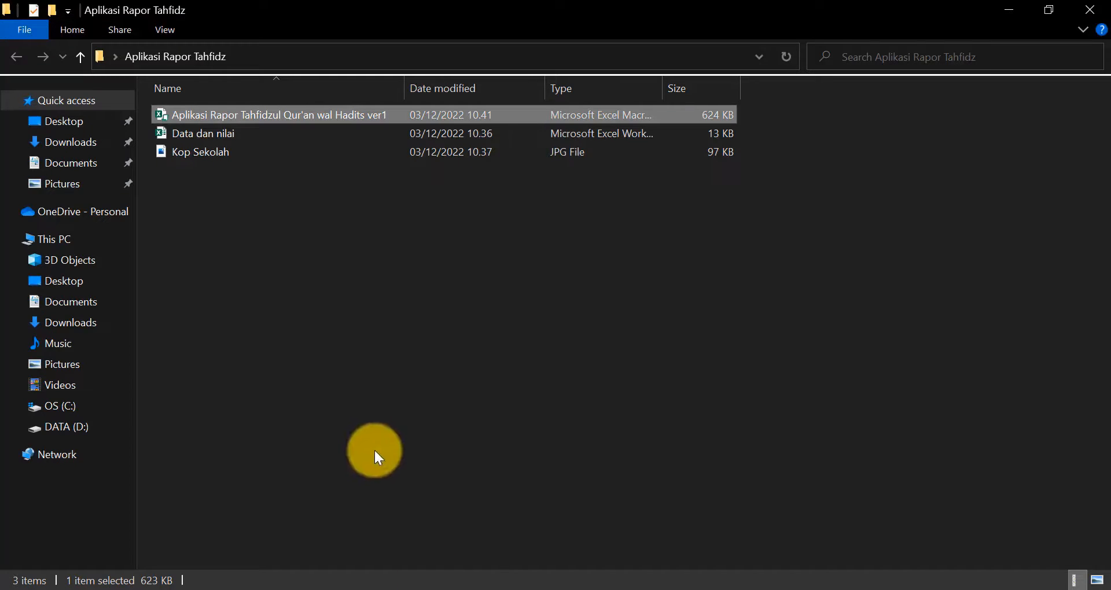
double_click(230, 136)
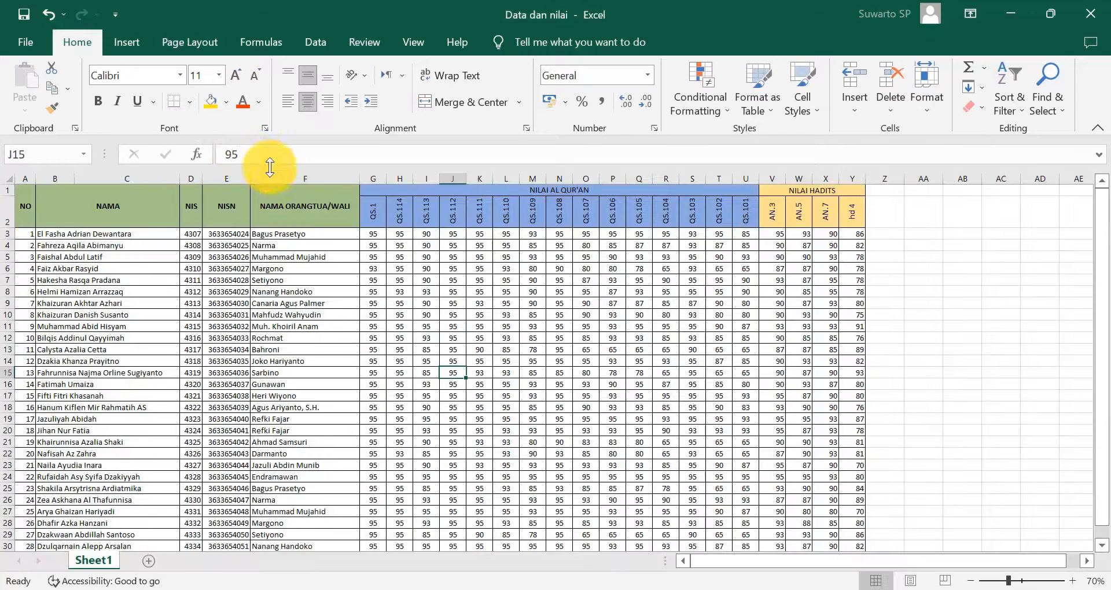
- Copy the students' names, NIS, NISN and parent names, then switch to the Aplikasi Rapor workbook
left_click(123, 381)
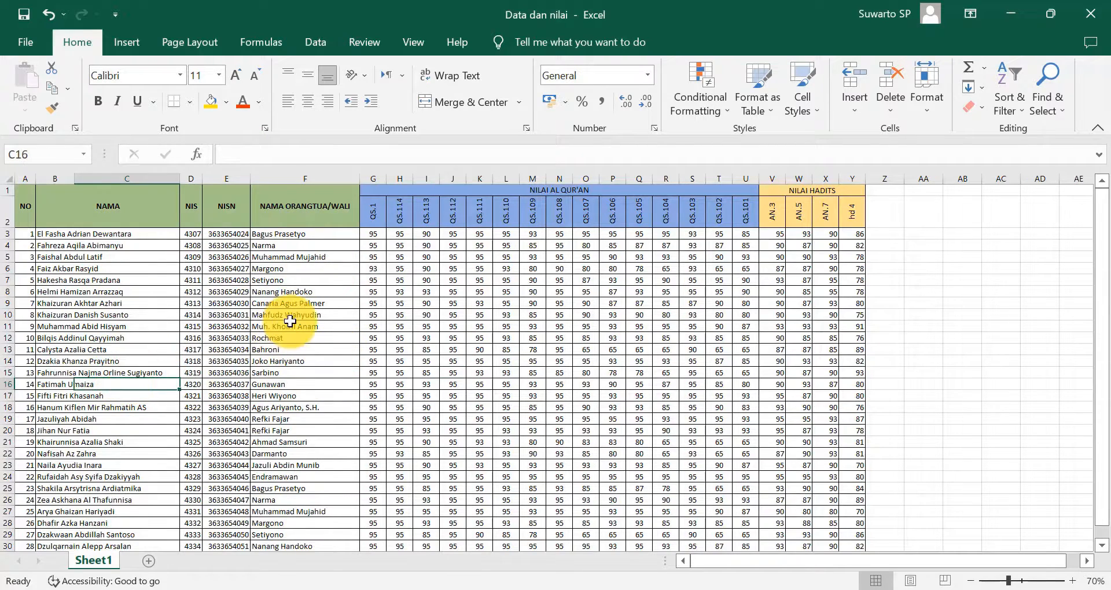
scroll(169, 338, "down", 1)
scroll(169, 337, "up", 2)
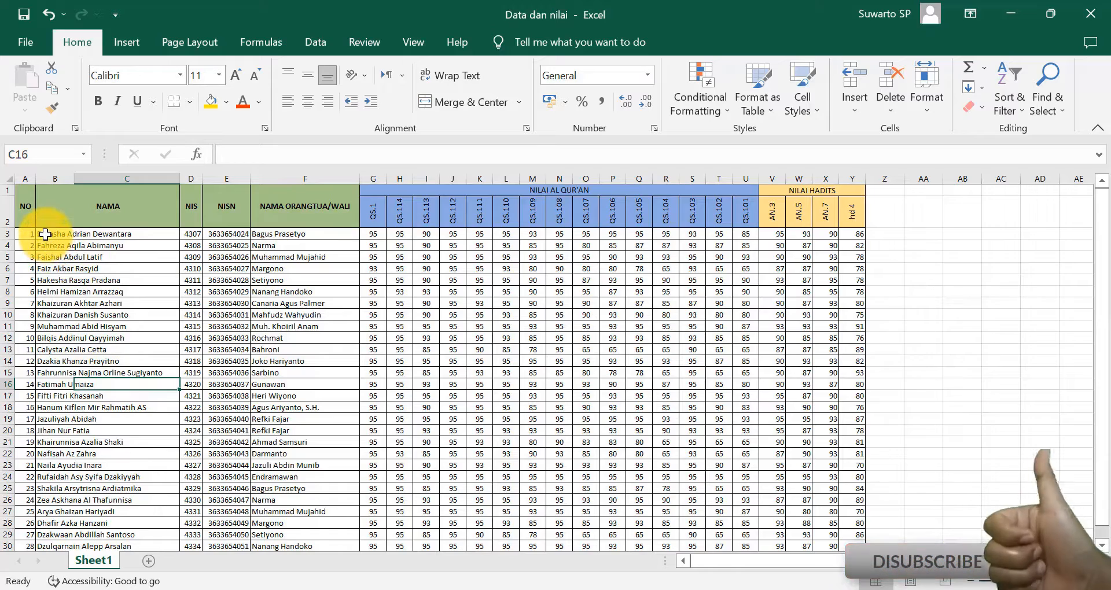
left_click_drag(46, 236, 301, 481)
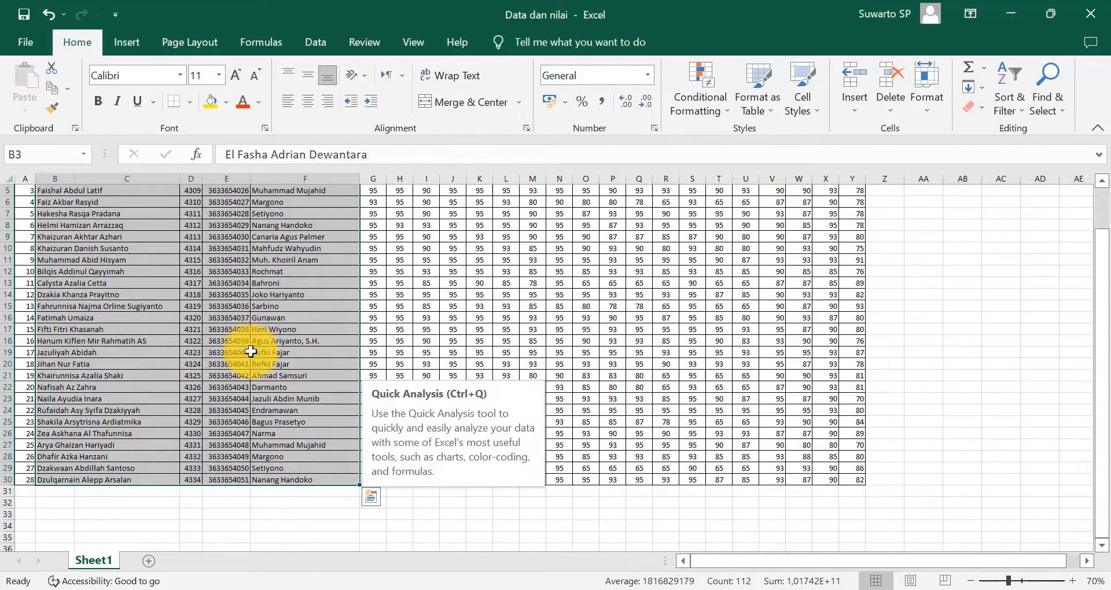
scroll(273, 318, "up", 2)
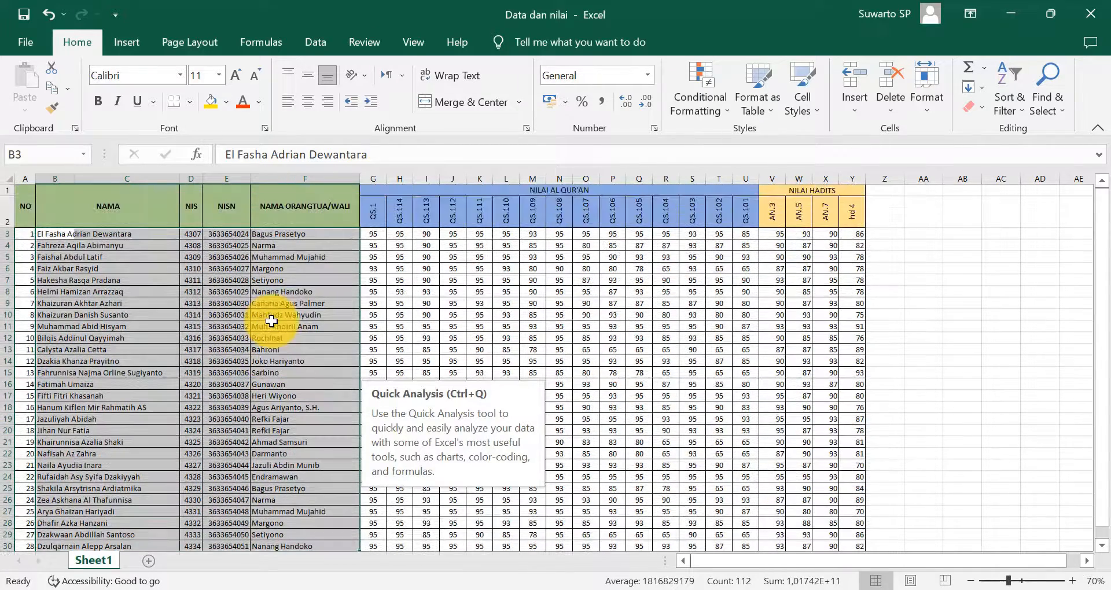
right_click(104, 245)
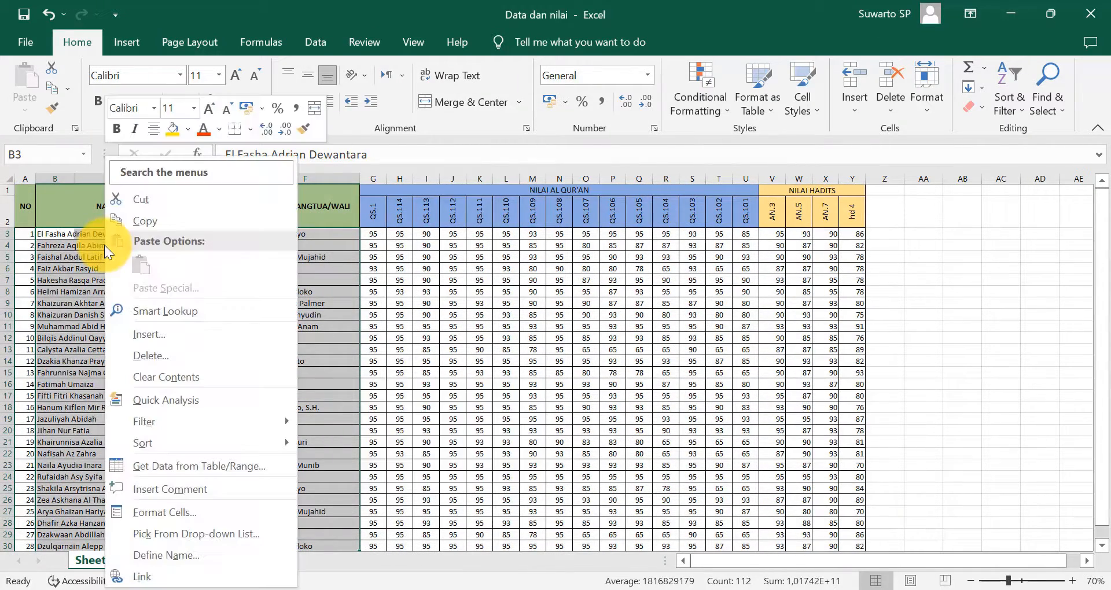
left_click(146, 221)
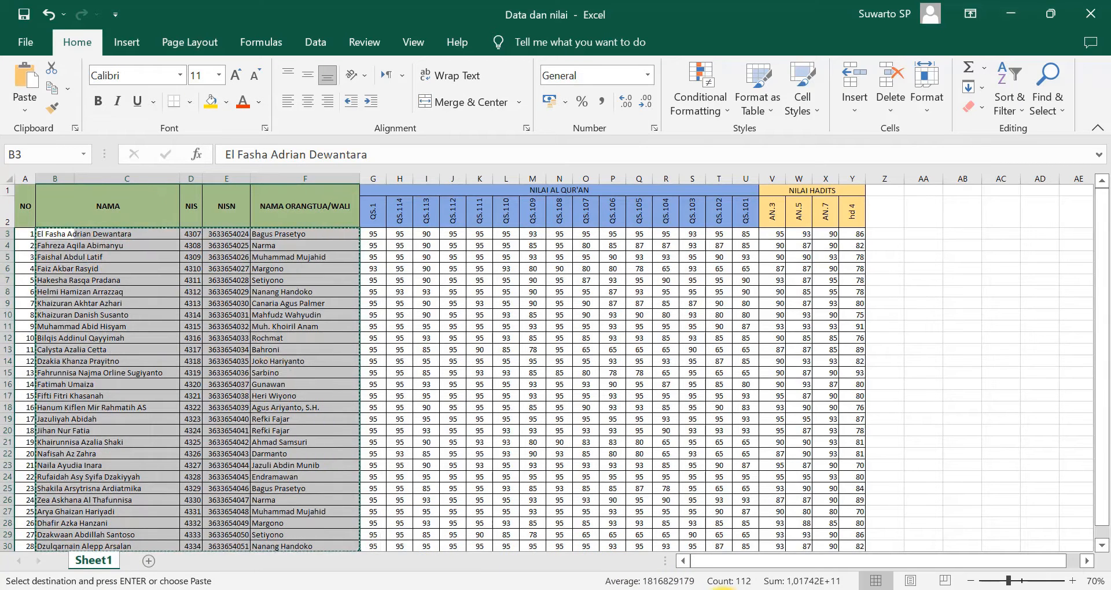
mouse_move(696, 586)
left_click(608, 567)
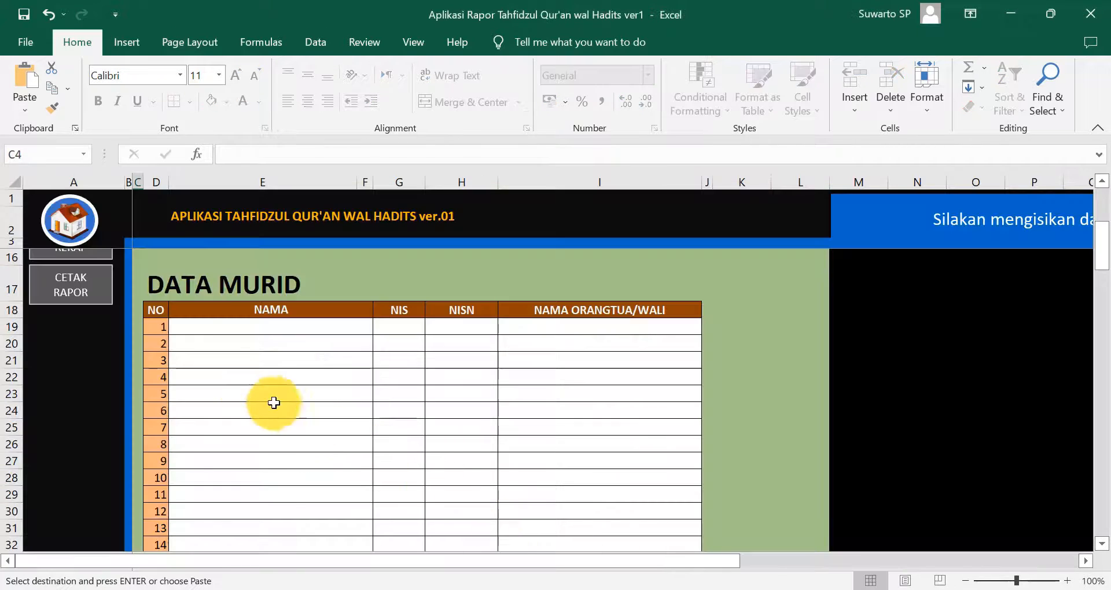
- Paste the copied student data into the DATA MURID table at E19 as values only
left_click(182, 329)
right_click(183, 330)
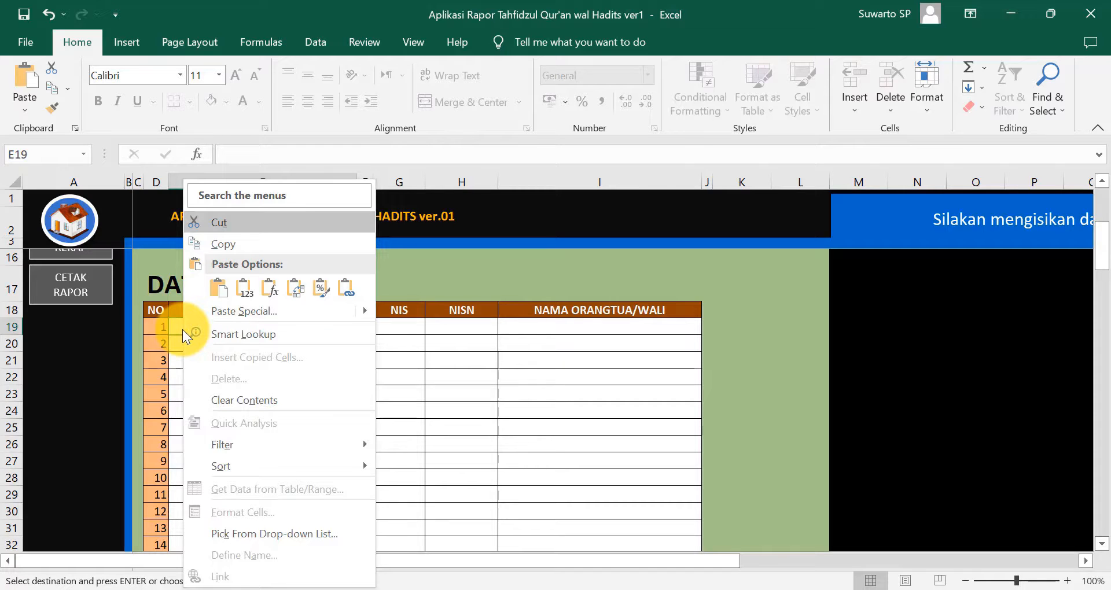
left_click(245, 293)
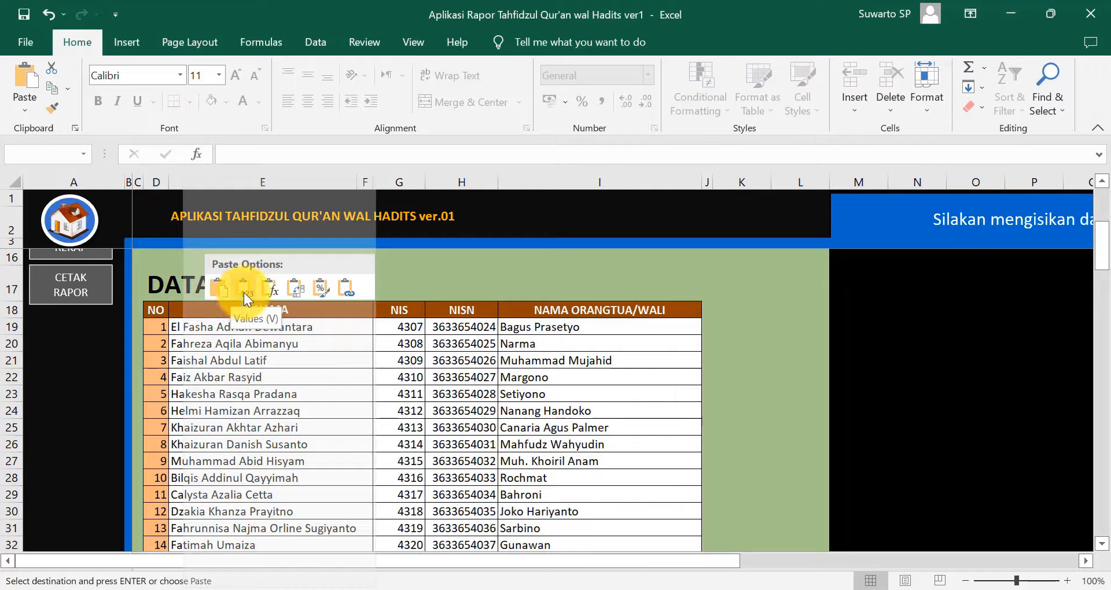
left_click(387, 414)
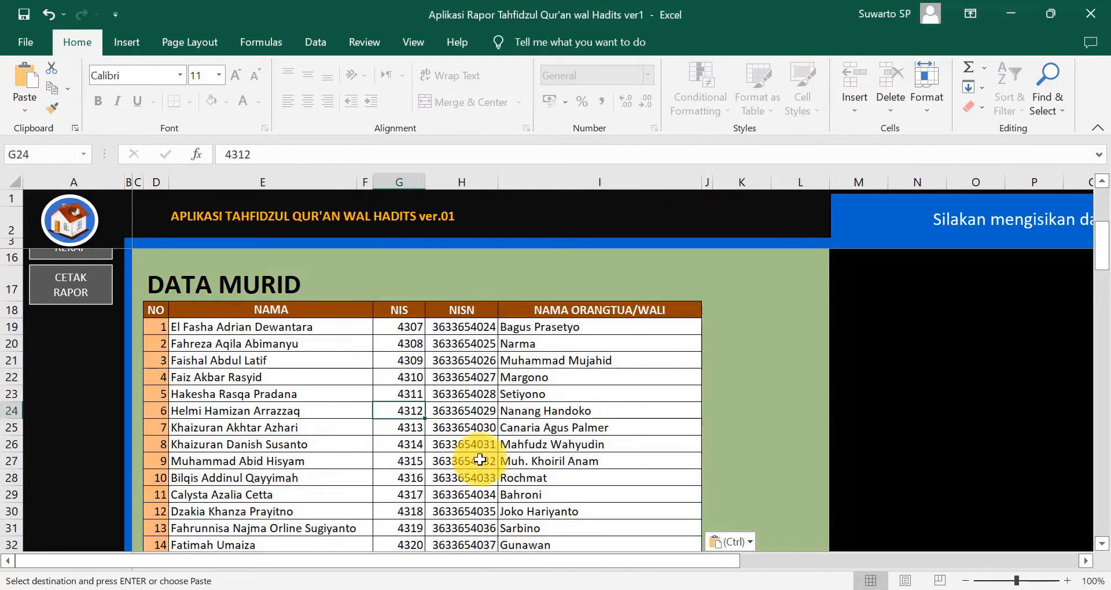
scroll(480, 460, "down", 6)
scroll(508, 461, "up", 1)
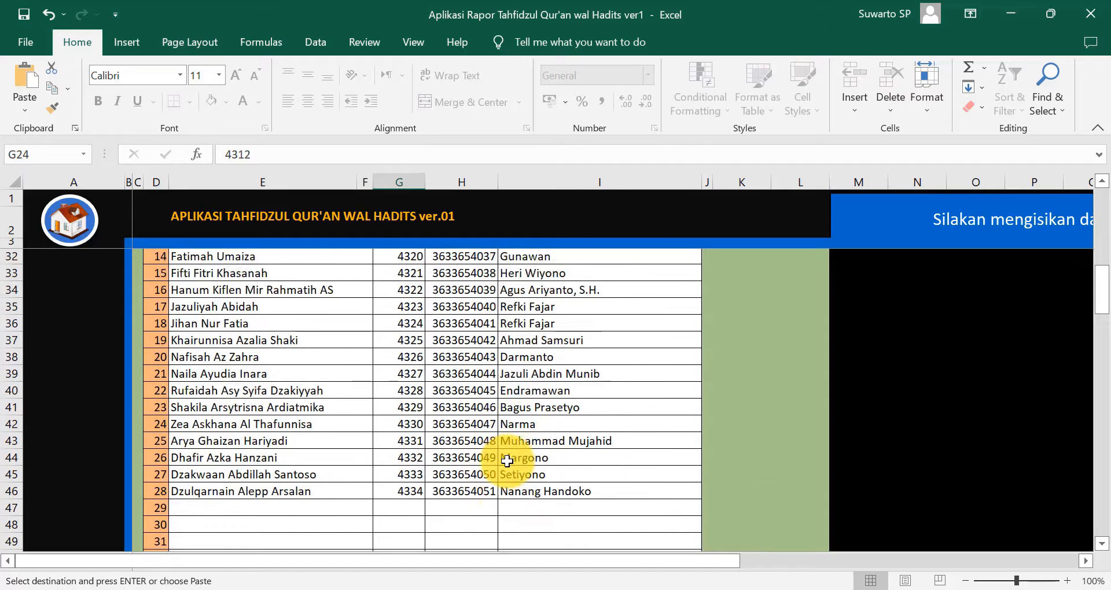
scroll(508, 461, "up", 8)
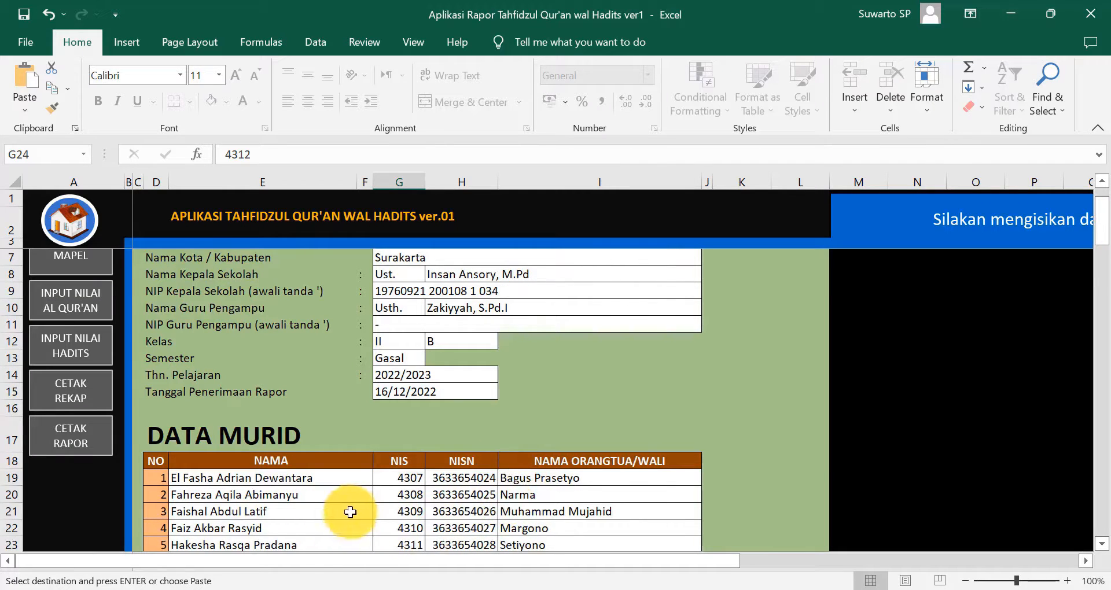
scroll(228, 418, "up", 1)
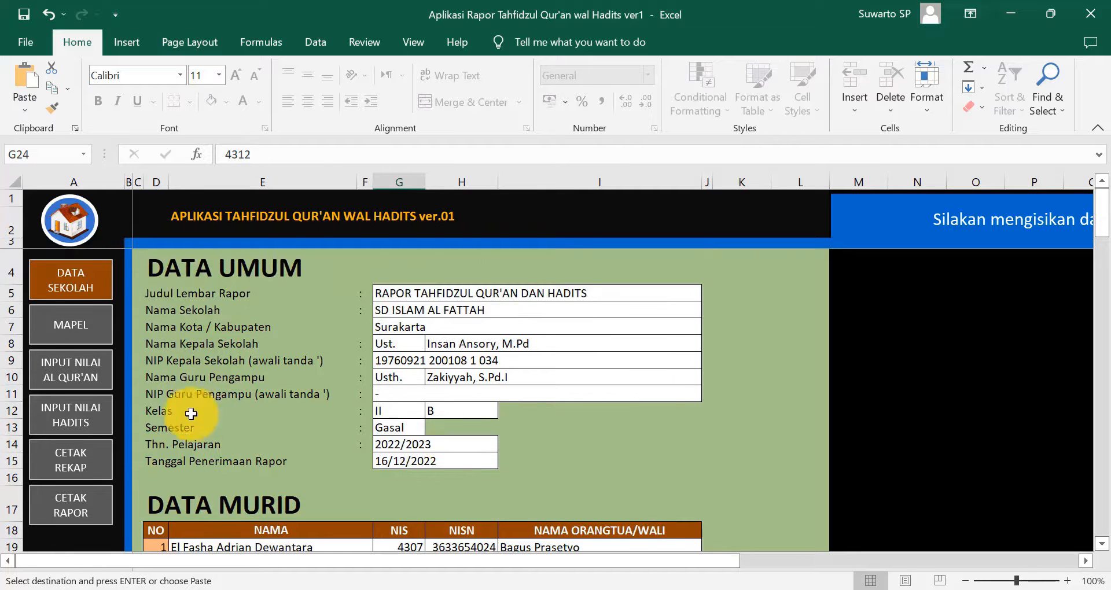
- On the MAPEL sheet, pick 90. Surah Al-Balad from D7's dropdown as the first Al Qur'an subject
left_click(67, 335)
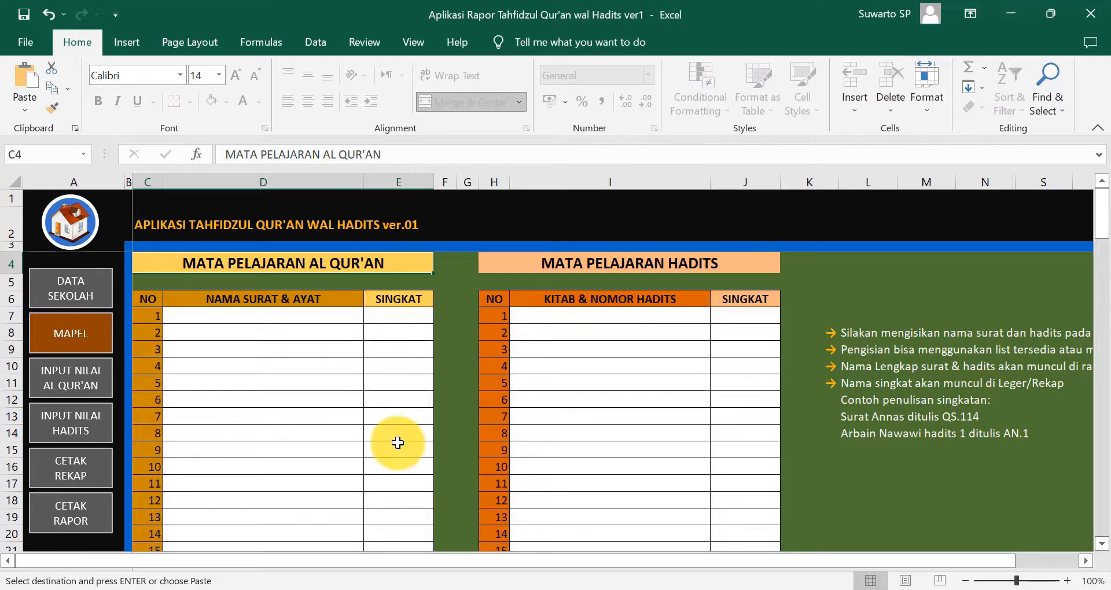
left_click(190, 318)
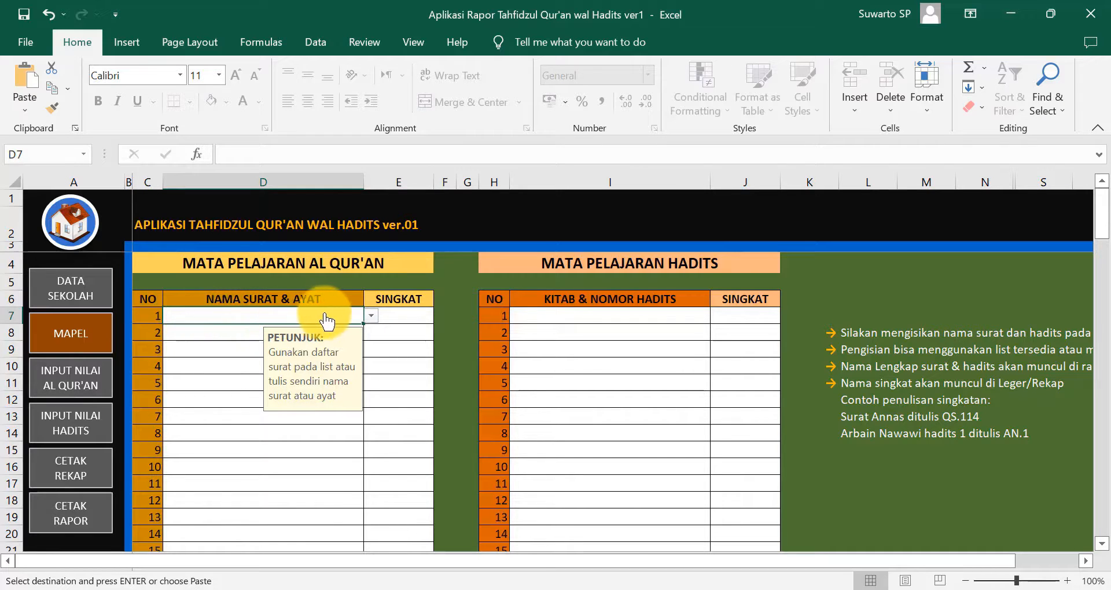
left_click(371, 319)
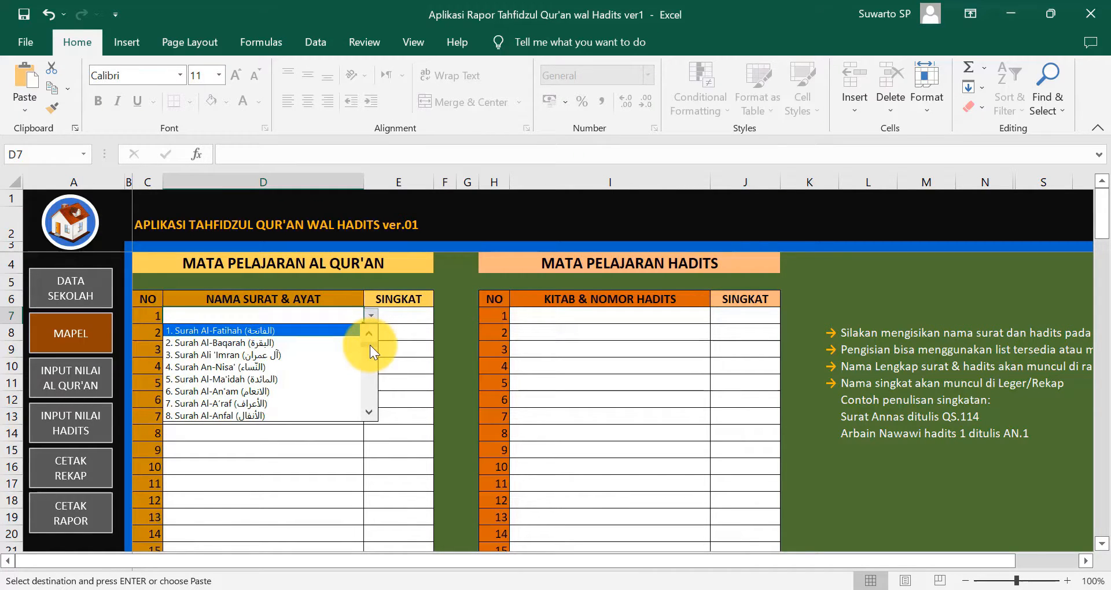
mouse_move(370, 345)
left_mouse_down()
mouse_move(369, 419)
mouse_move(369, 335)
left_mouse_up()
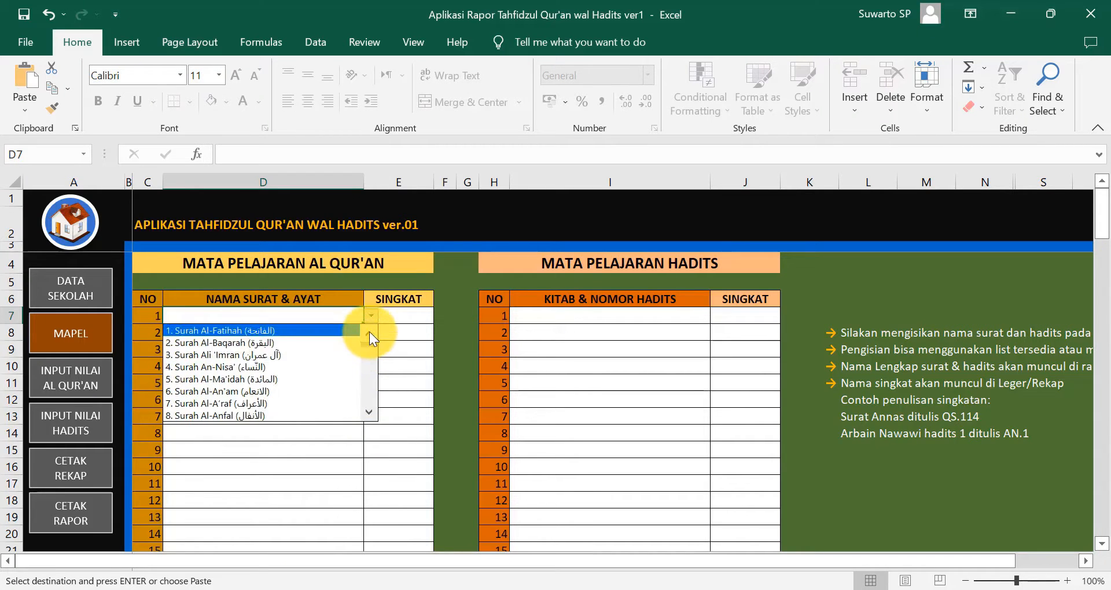
left_click_drag(369, 349, 367, 392)
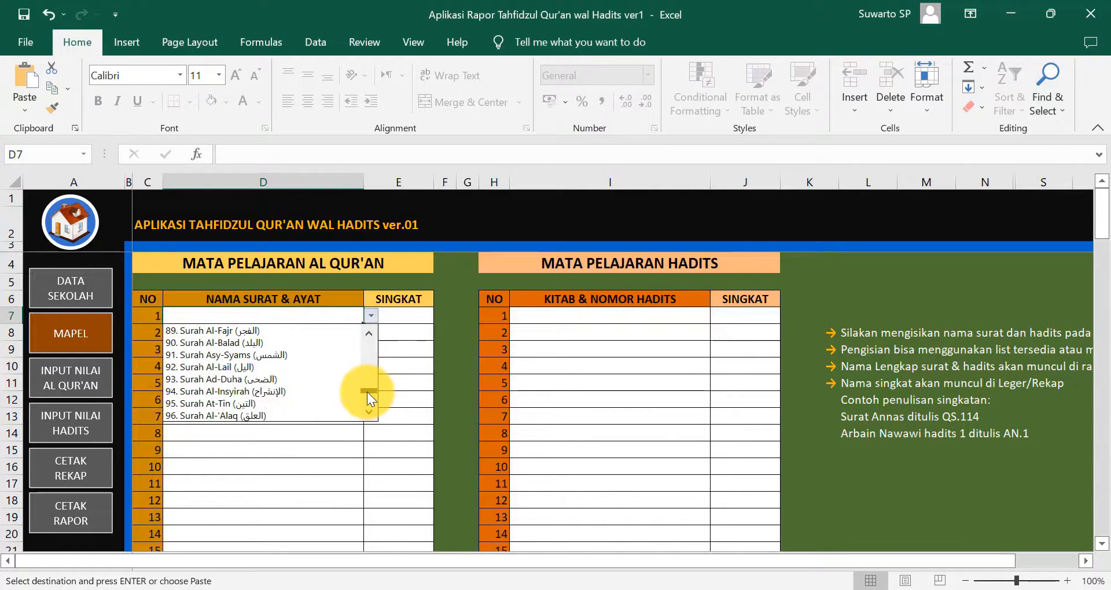
- Fill the first three Qur'an subject rows with 90. Surah Al-Balad, 89. Al-Fajr and 88. Al-Gasyiyah
left_click(288, 343)
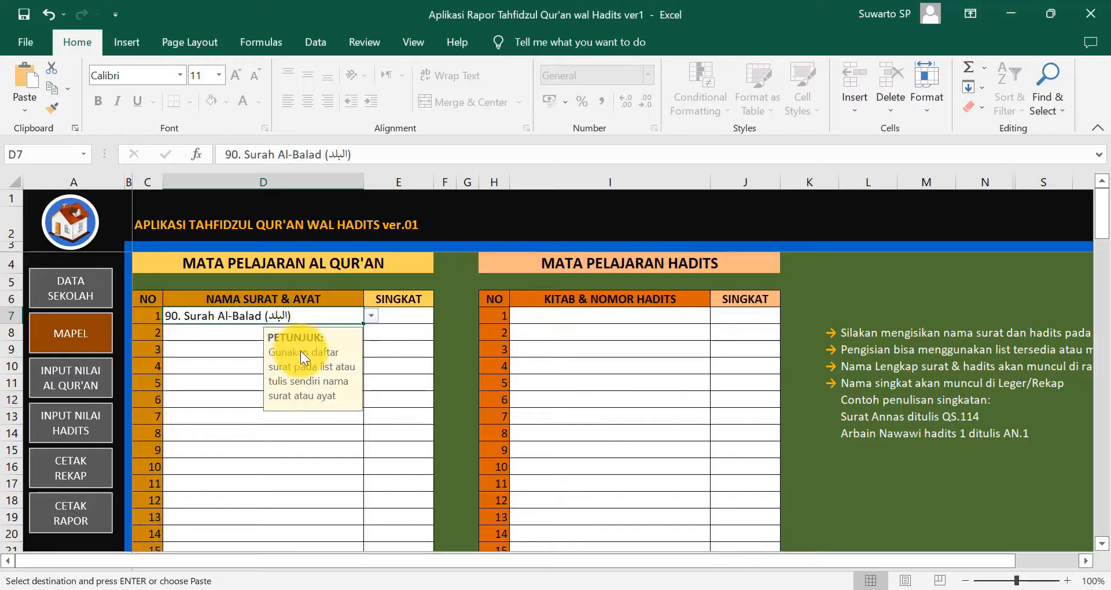
left_click(237, 332)
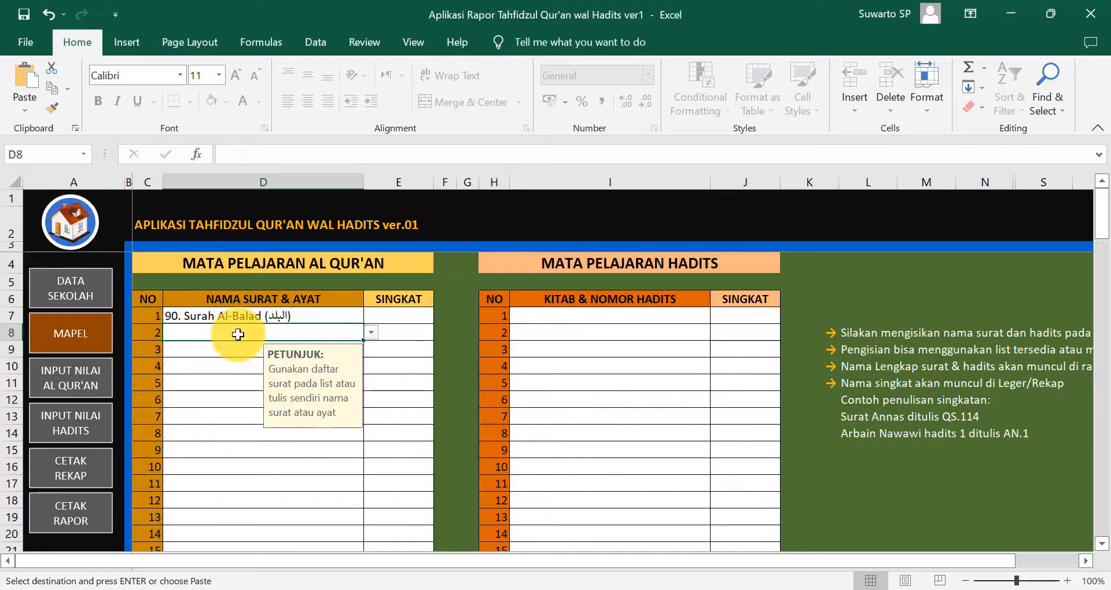
left_click(371, 333)
left_click_drag(369, 356, 369, 407)
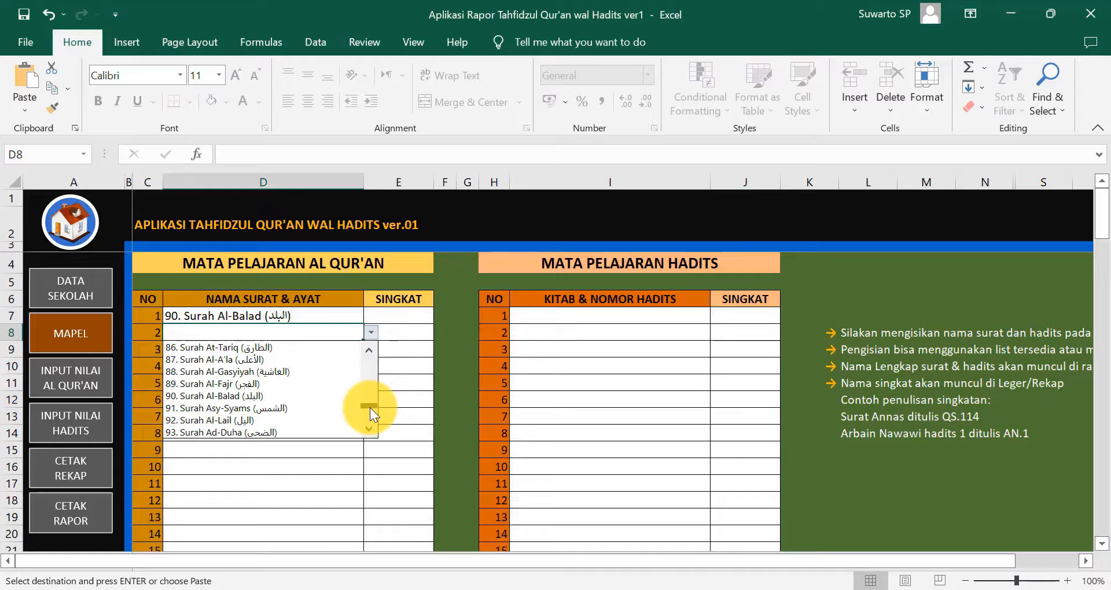
left_click(311, 383)
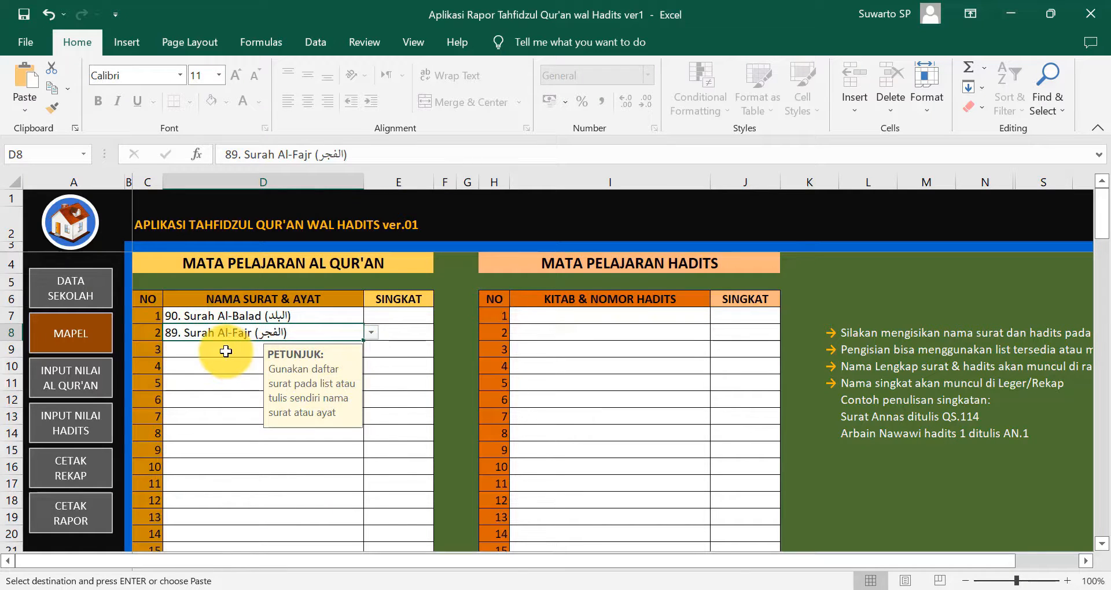
left_click(315, 350)
left_click(371, 349)
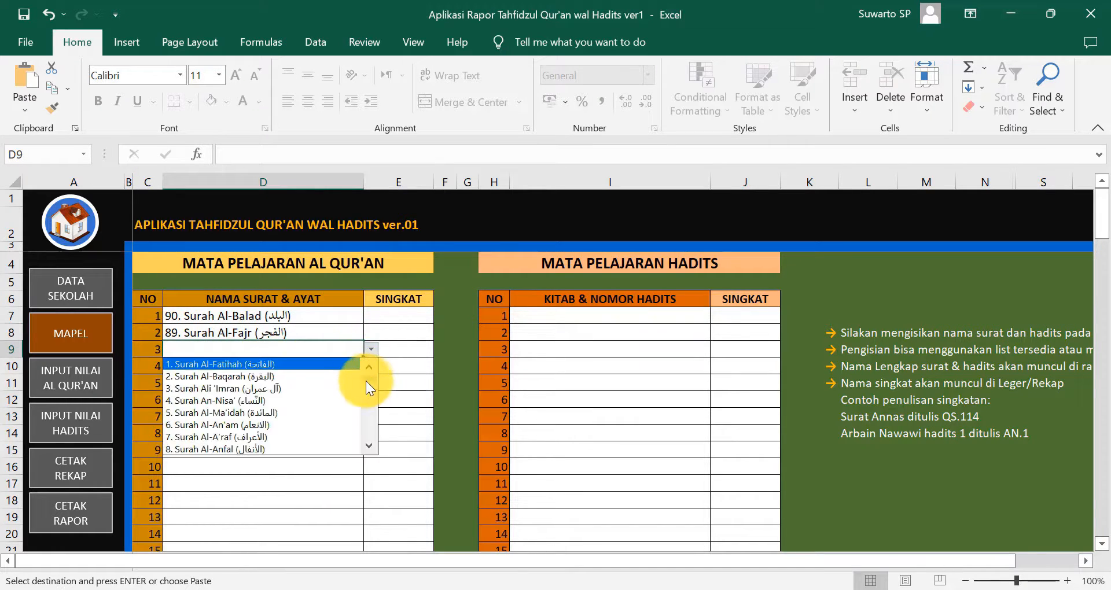
left_click(369, 389)
left_click_drag(368, 389, 370, 421)
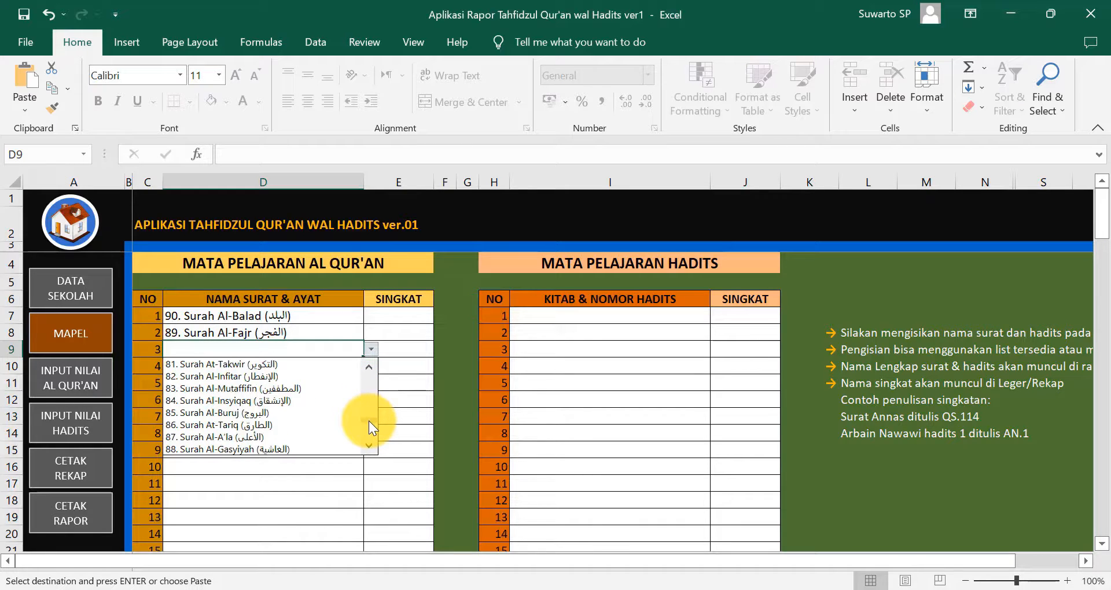
left_click(279, 450)
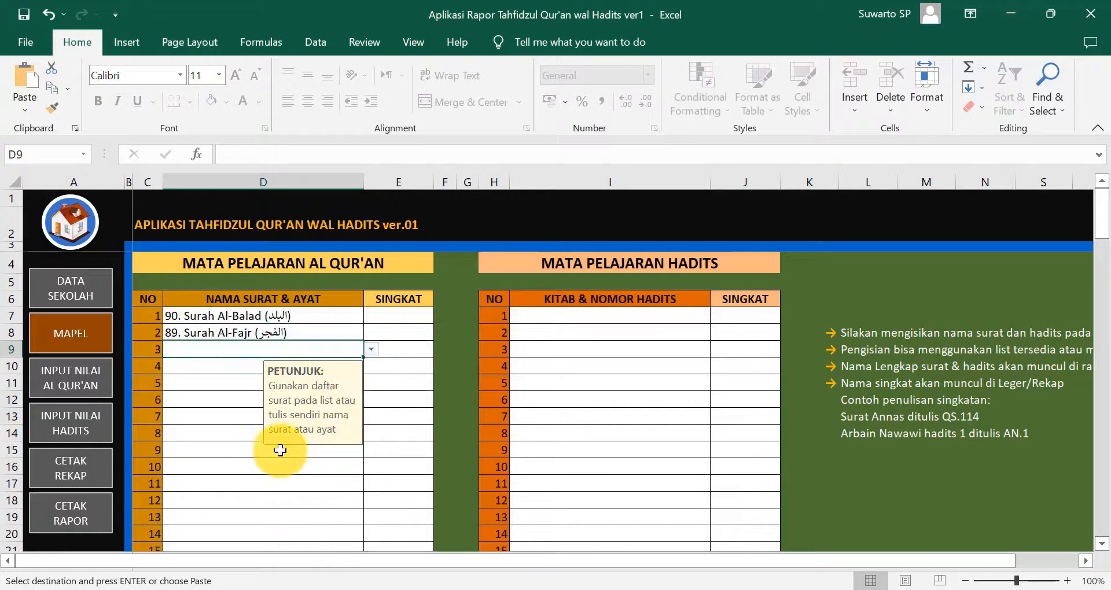
- Pick 87. Surah Al-A'la, 86. At-Tariq and 85. Al-Buruj for rows four to six
left_click(307, 371)
left_click(370, 366)
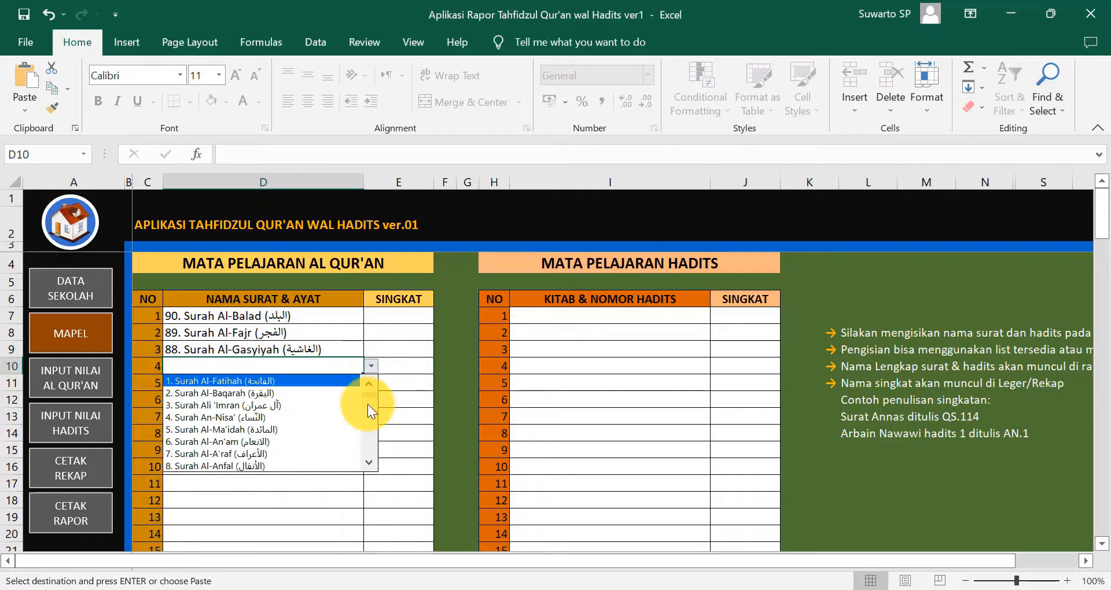
left_click_drag(369, 401, 371, 443)
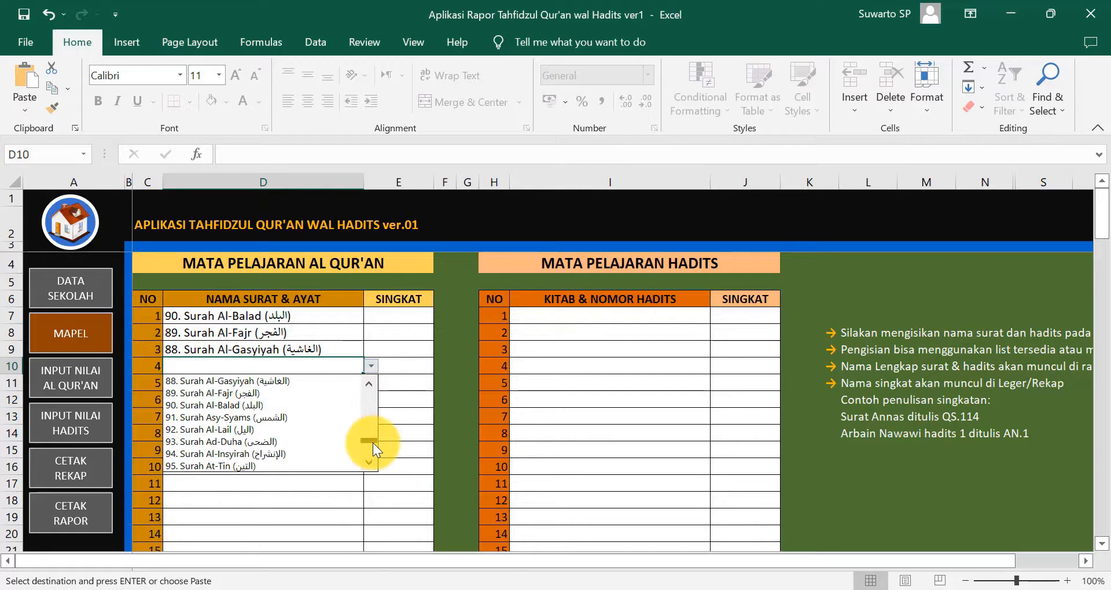
left_click(368, 384)
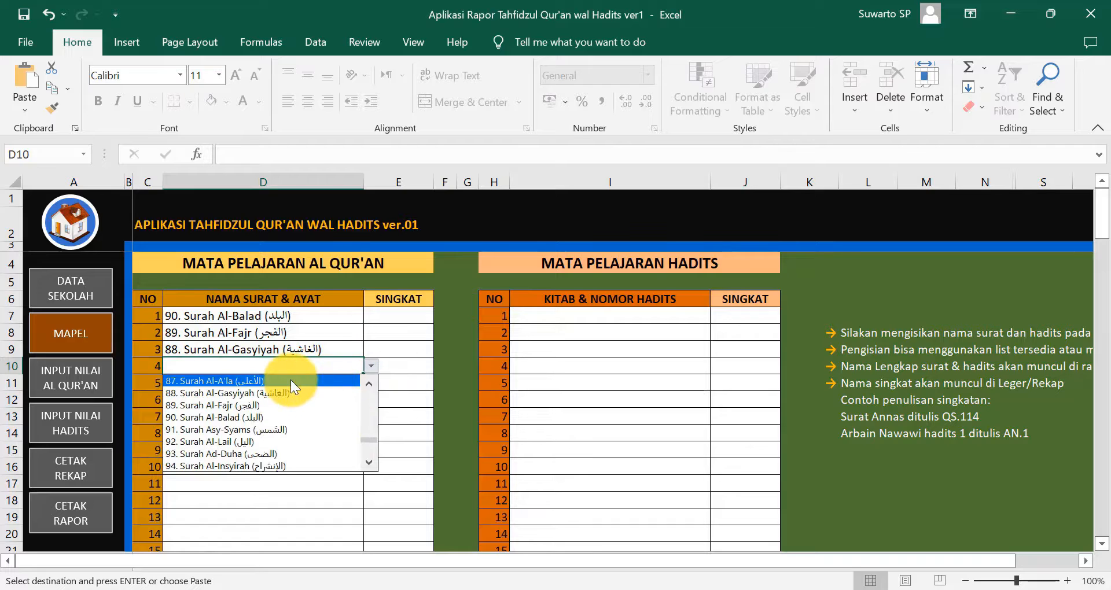
left_click(290, 380)
left_click(322, 389)
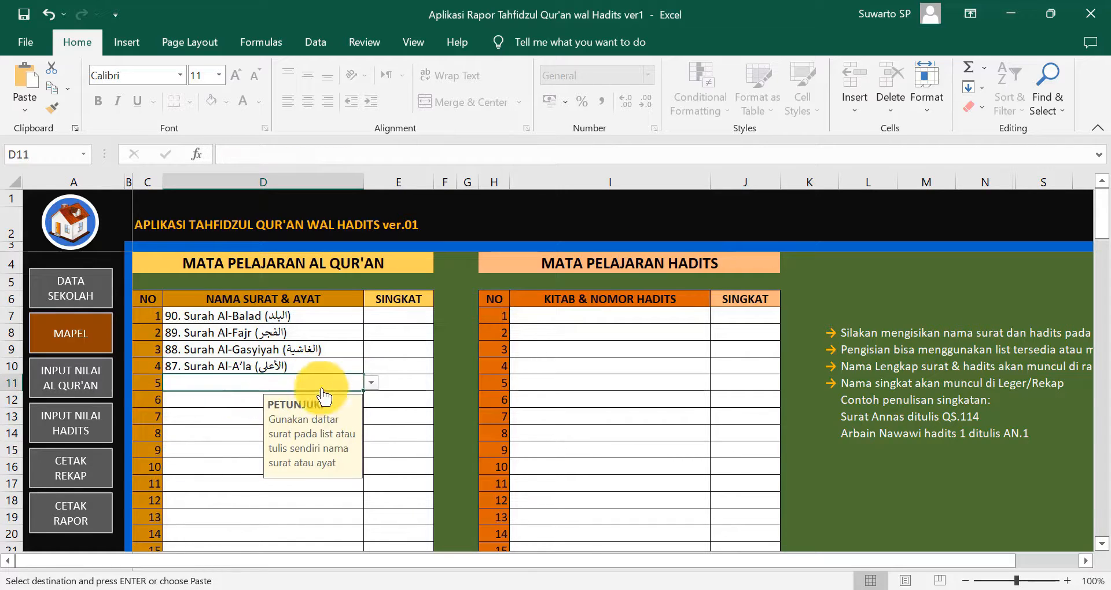
left_click(371, 383)
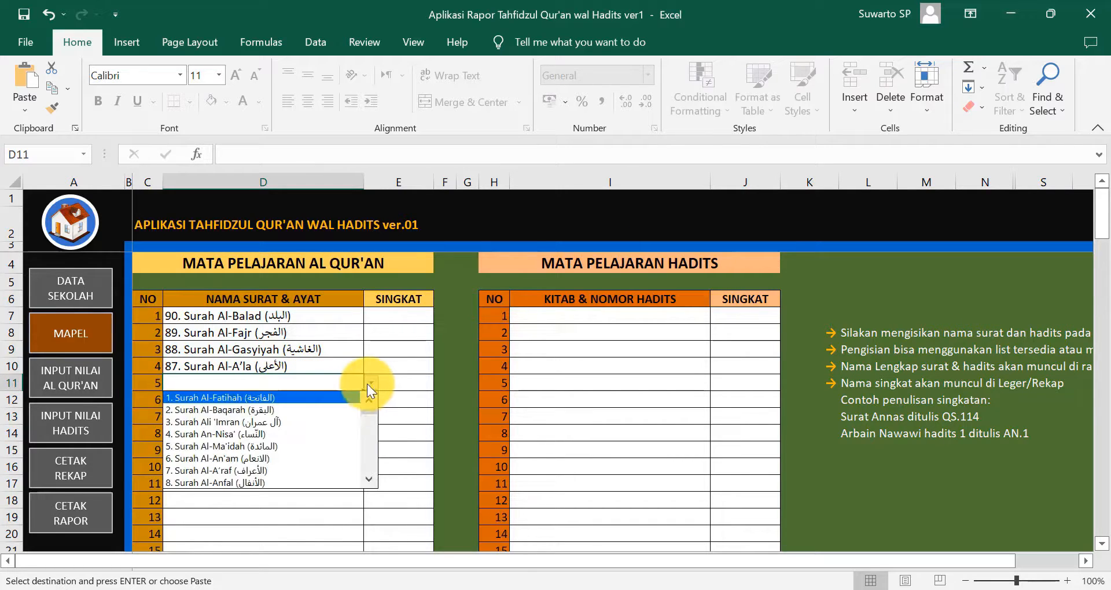
left_click(370, 446)
left_click_drag(367, 415, 359, 453)
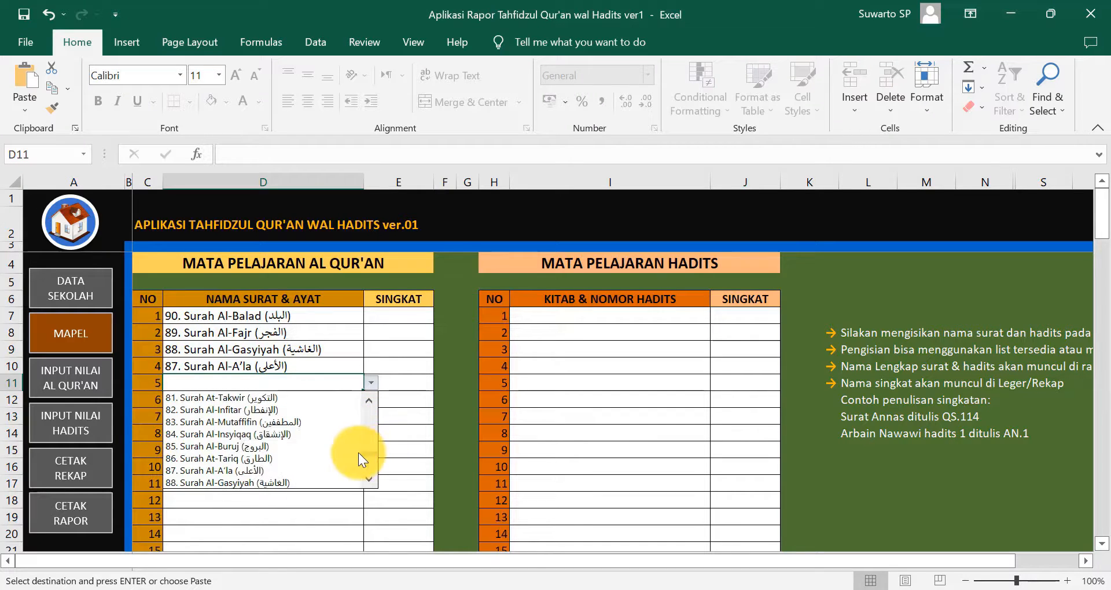
left_click(349, 460)
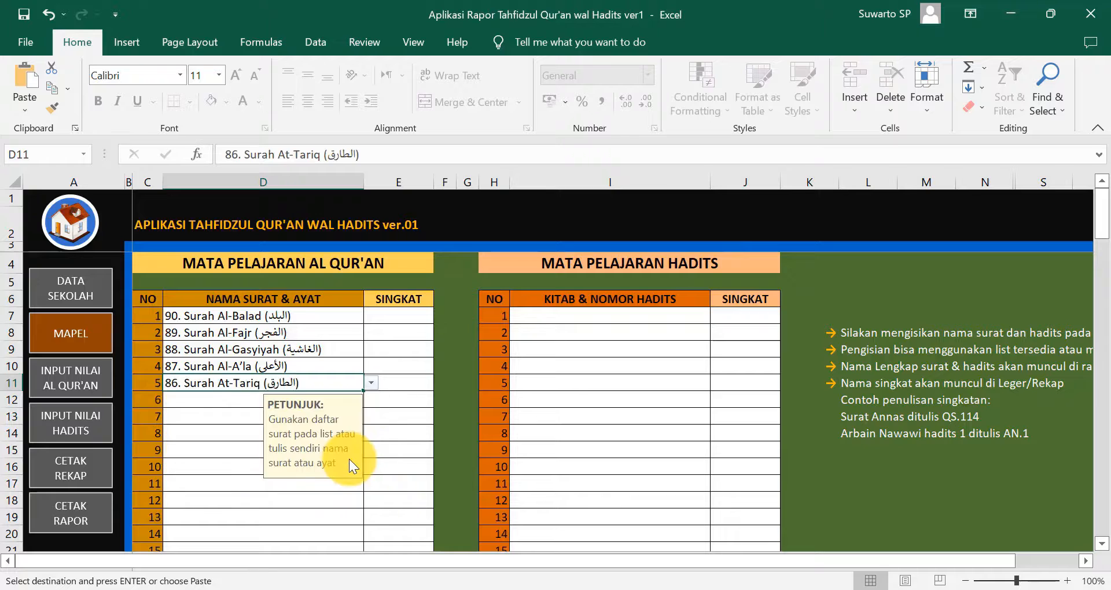
left_click(218, 404)
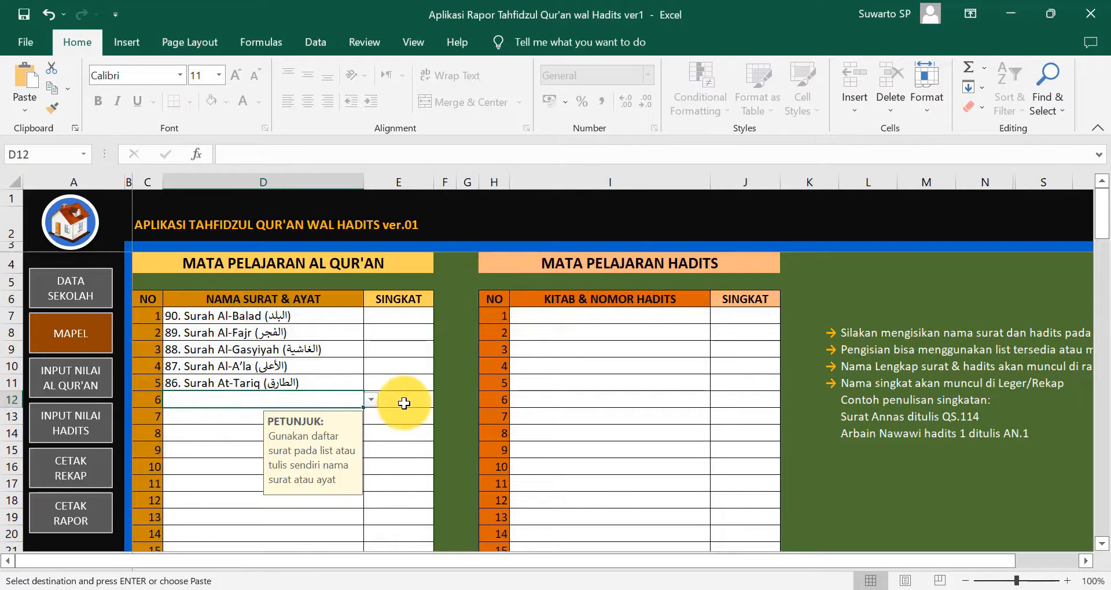
left_click(371, 405)
left_click_drag(369, 431, 377, 472)
left_click(315, 473)
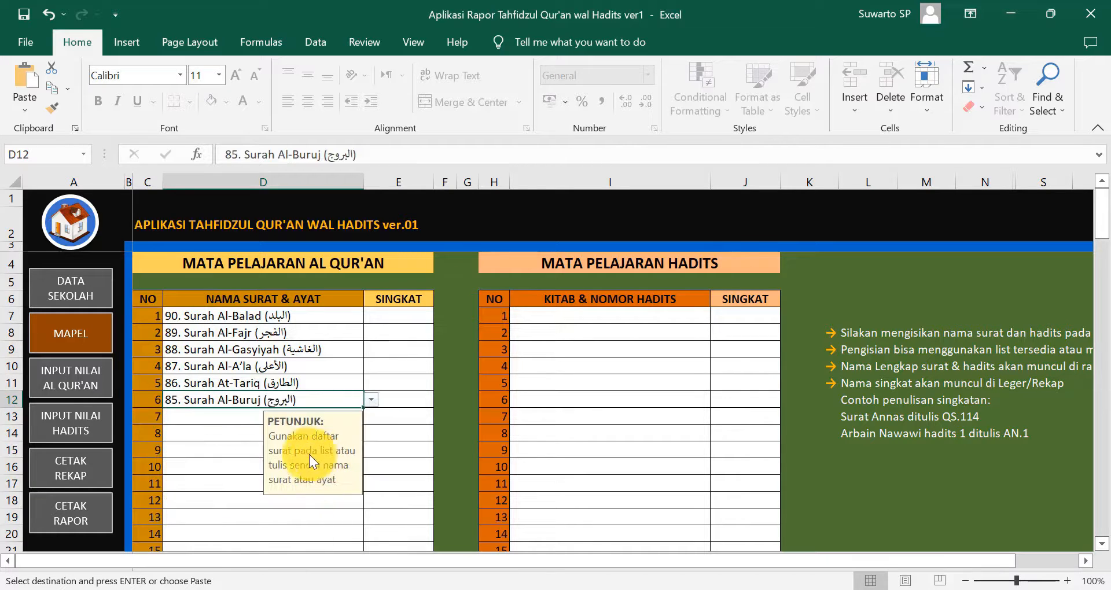
left_click(218, 431)
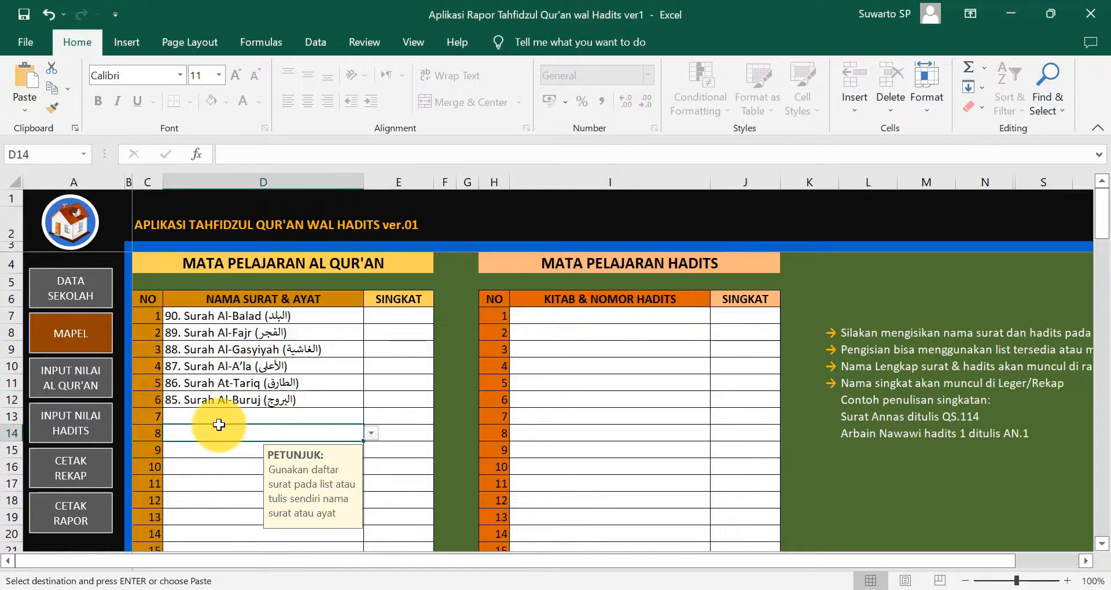
- Enter QS.90, QS.89, QS.88, QS.87, QS.86 and QS.85 down the SINGKAT cells E7:E12
left_click(392, 318)
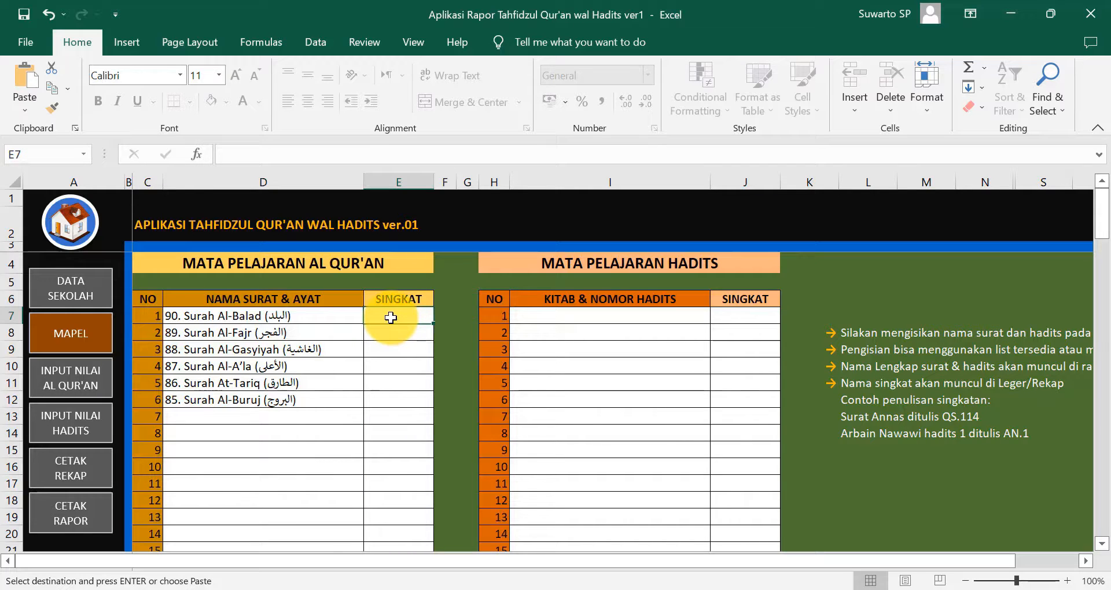
type("QS")
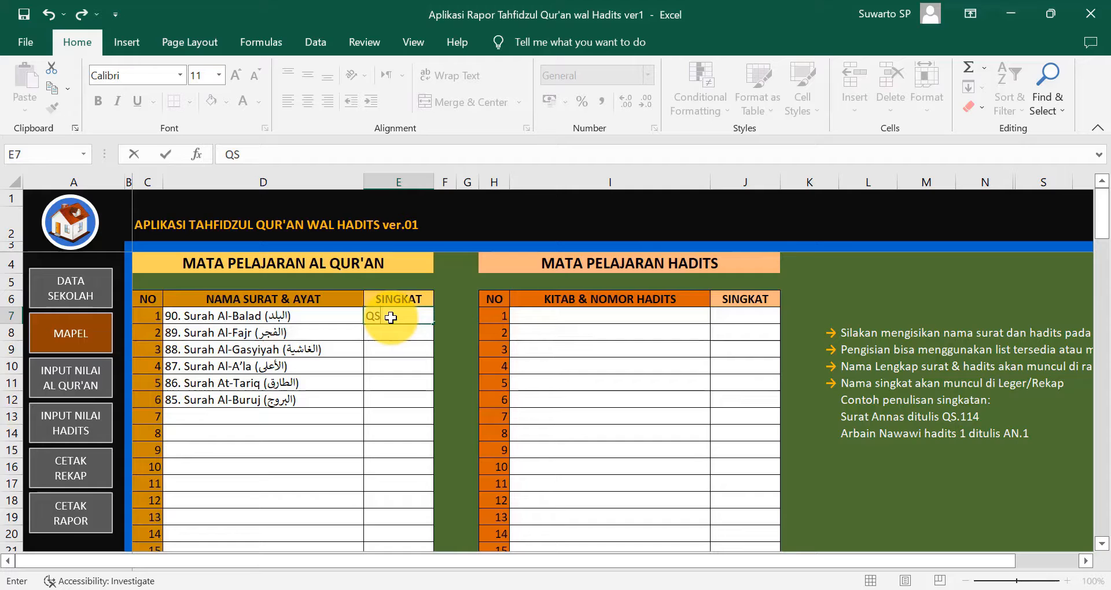
type(".9")
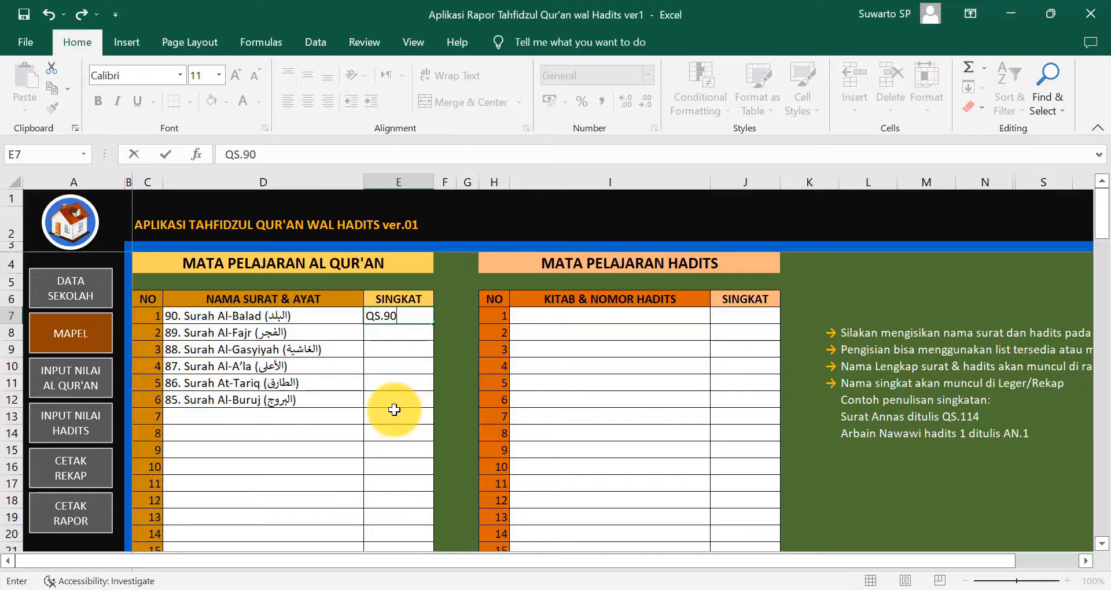
key("Return")
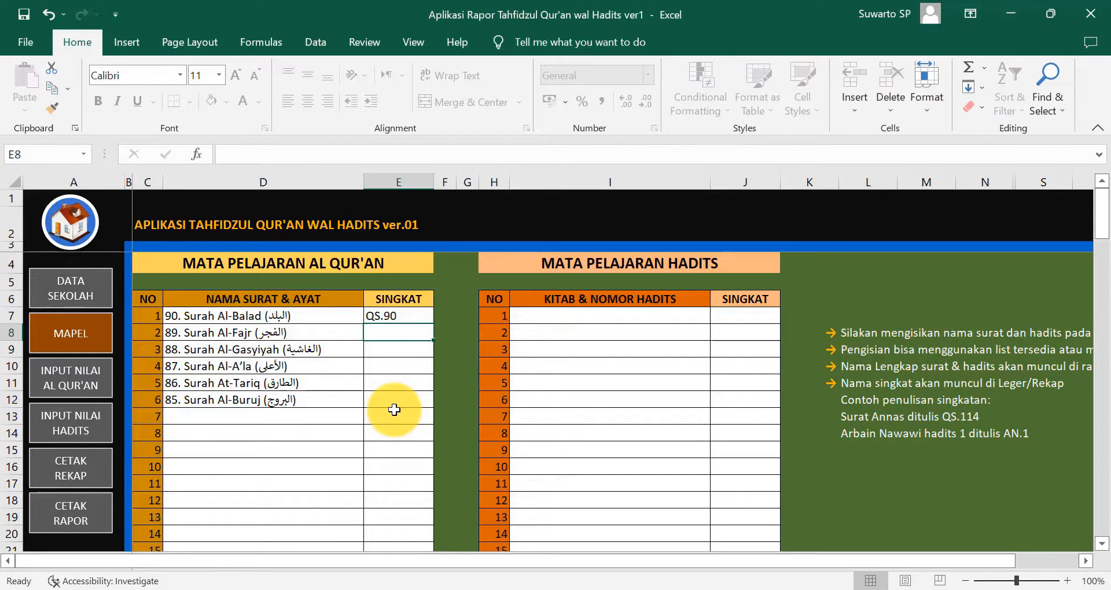
type("QS.8")
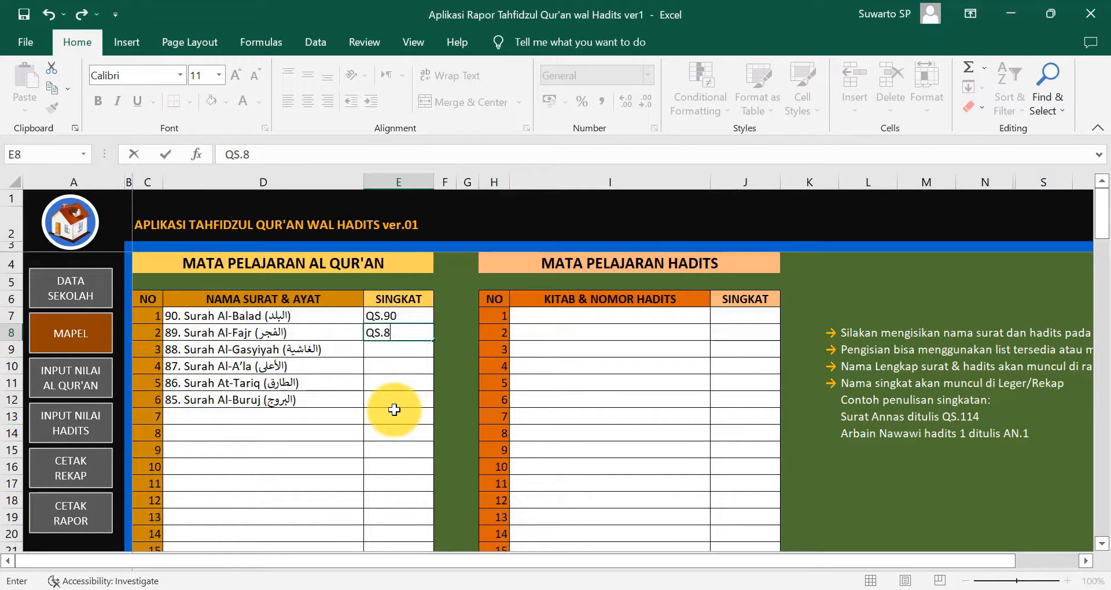
type("9")
key("Return")
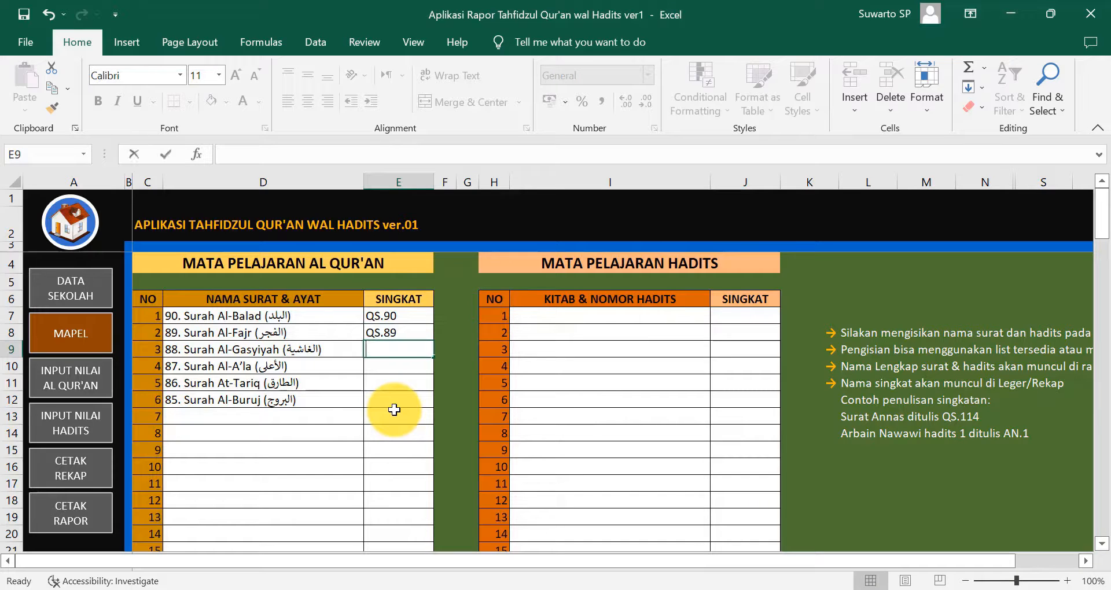
type("QS.")
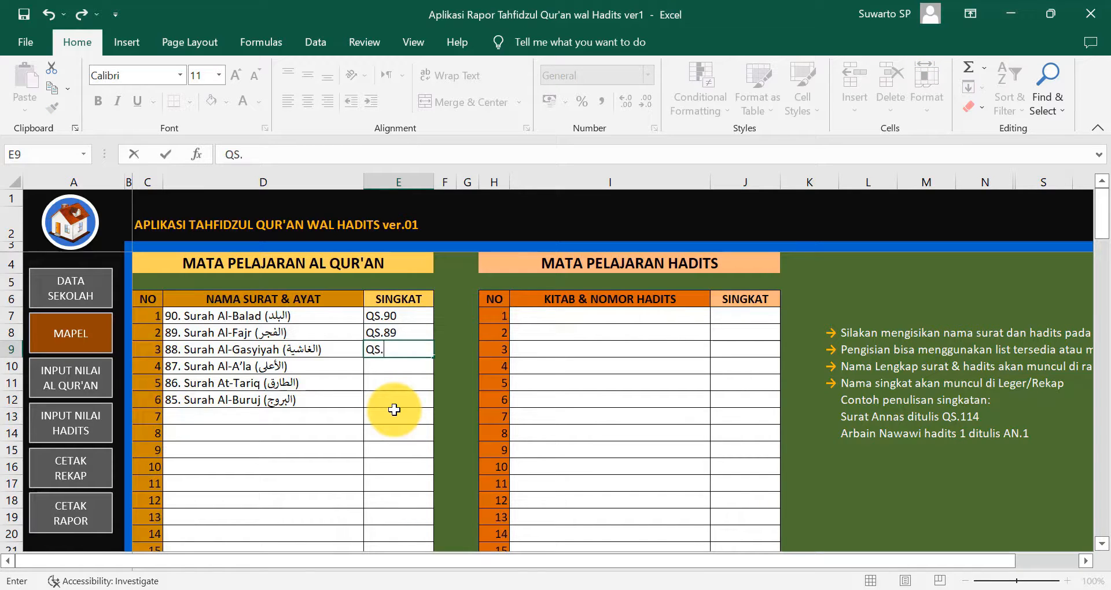
type("88")
key("Return")
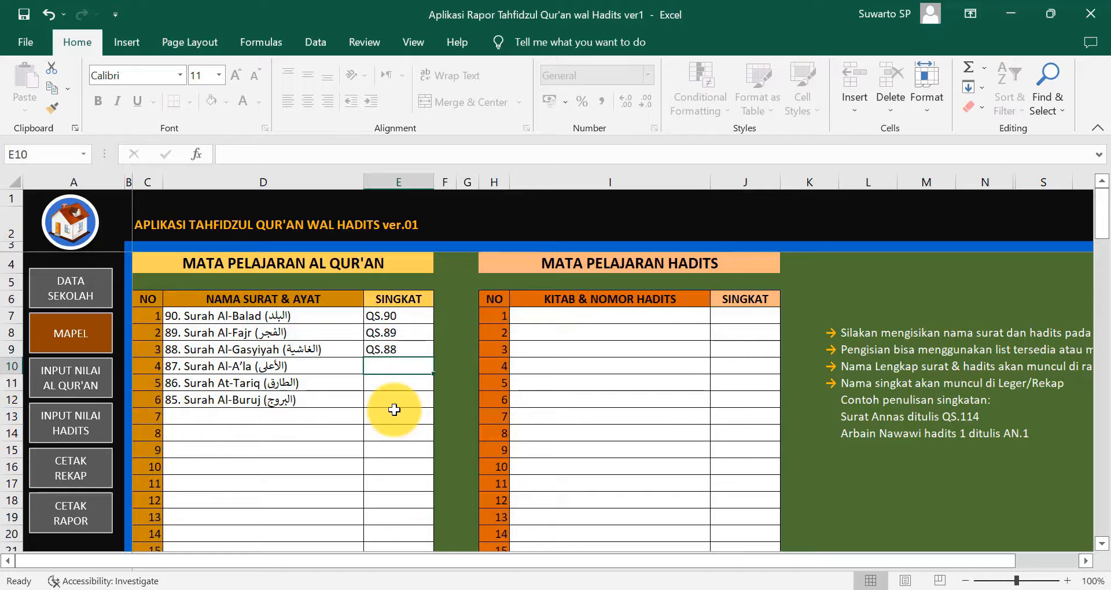
type("QS.")
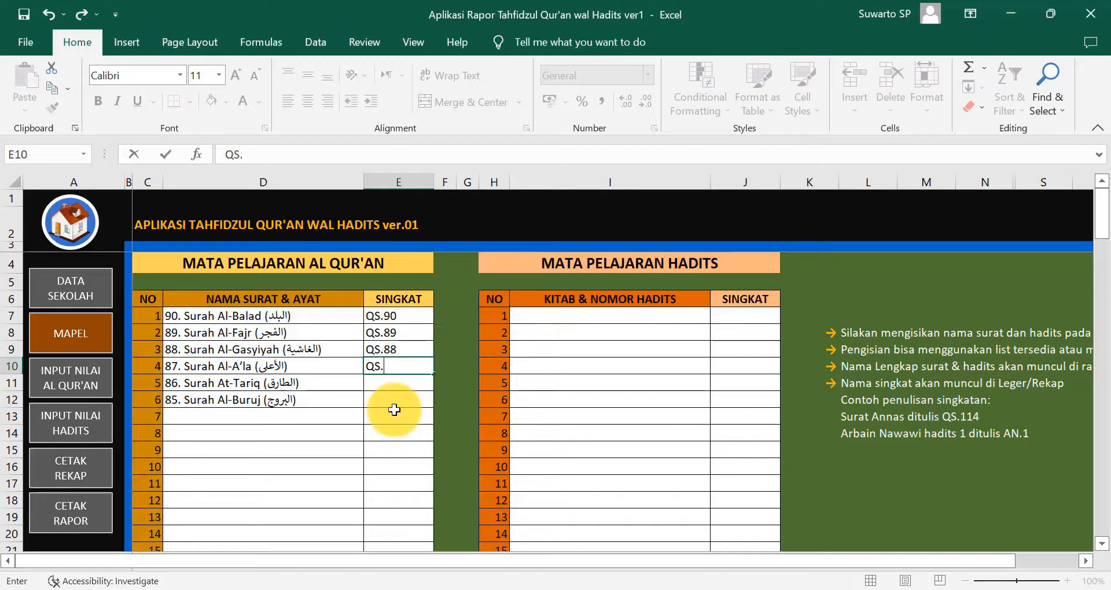
type("87")
key("Return")
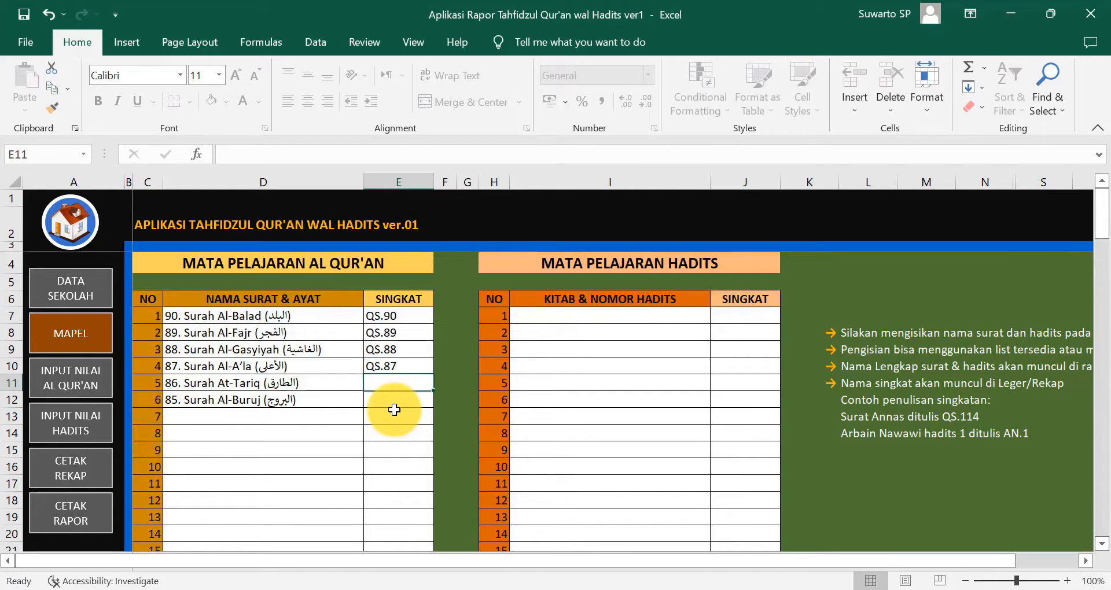
type("QS.")
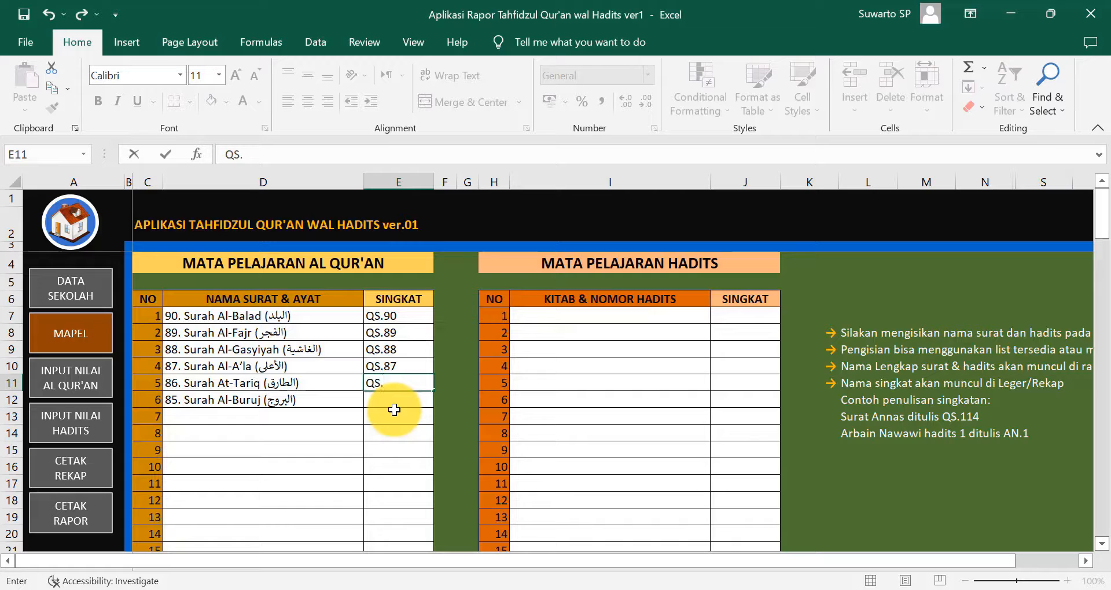
type("86")
key("Return")
type("QS.")
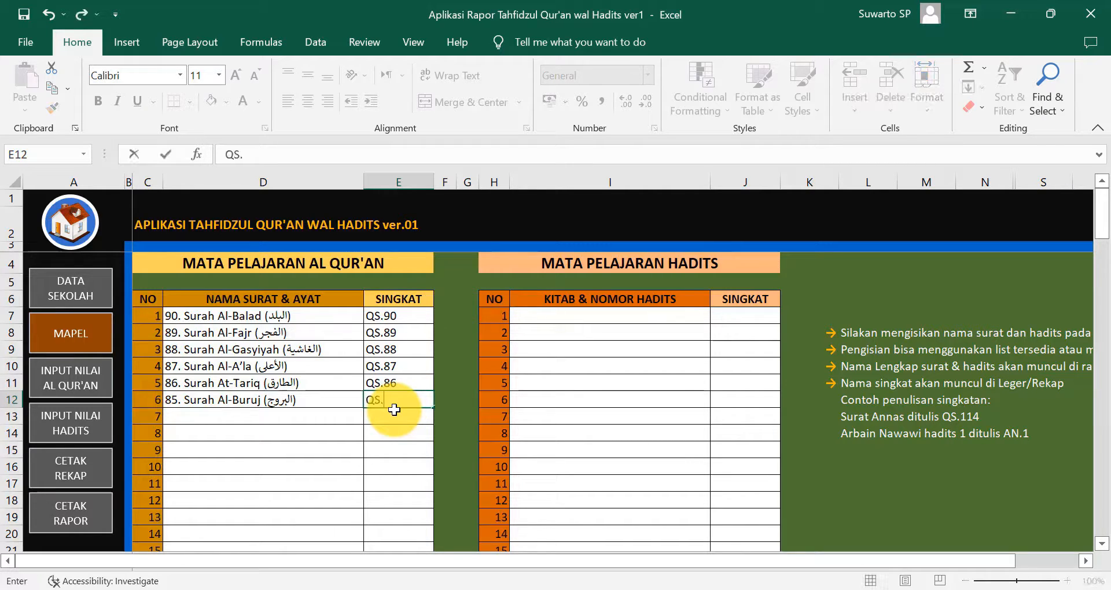
type("85")
key("Return")
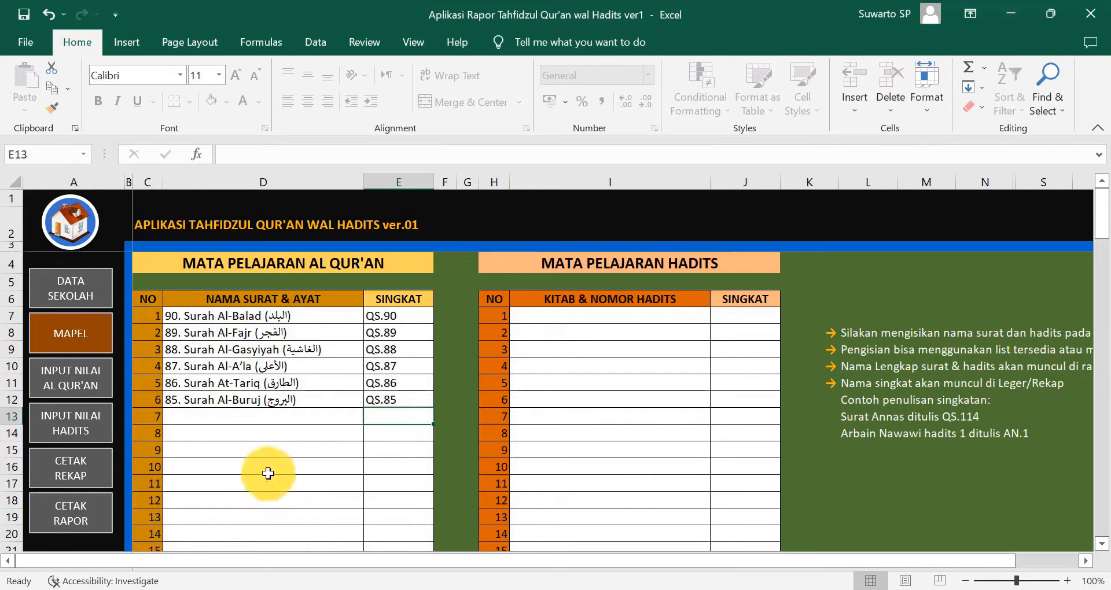
- Enter 'Surat Al Baqarah Ayat 1-50' in D13, accept the TIPS warning, and abbreviate it QS.2:1-50
left_click(202, 420)
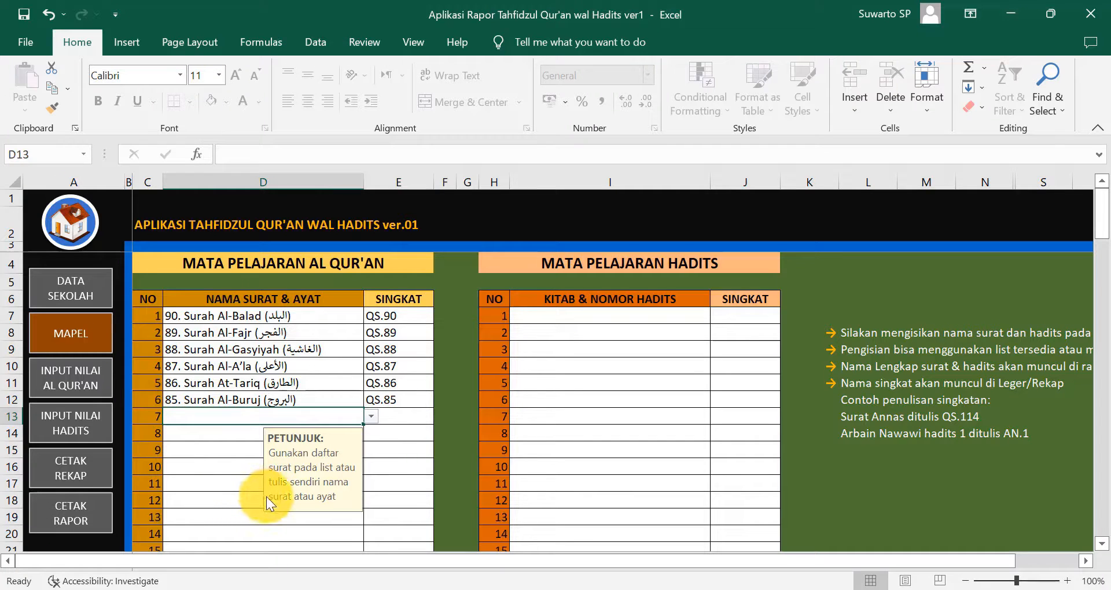
type("S")
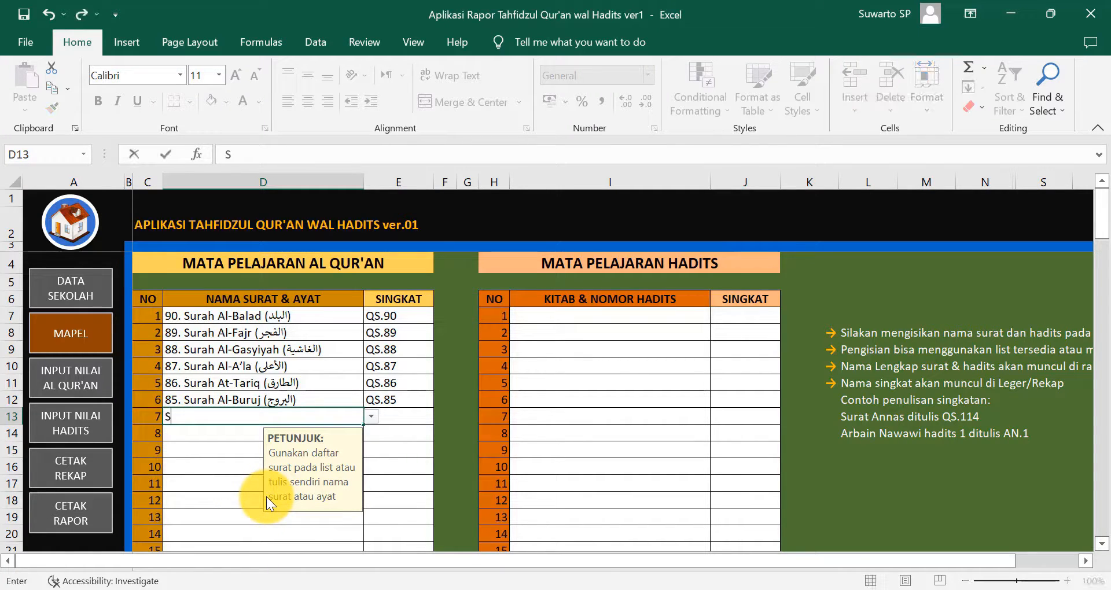
type("urat Al ")
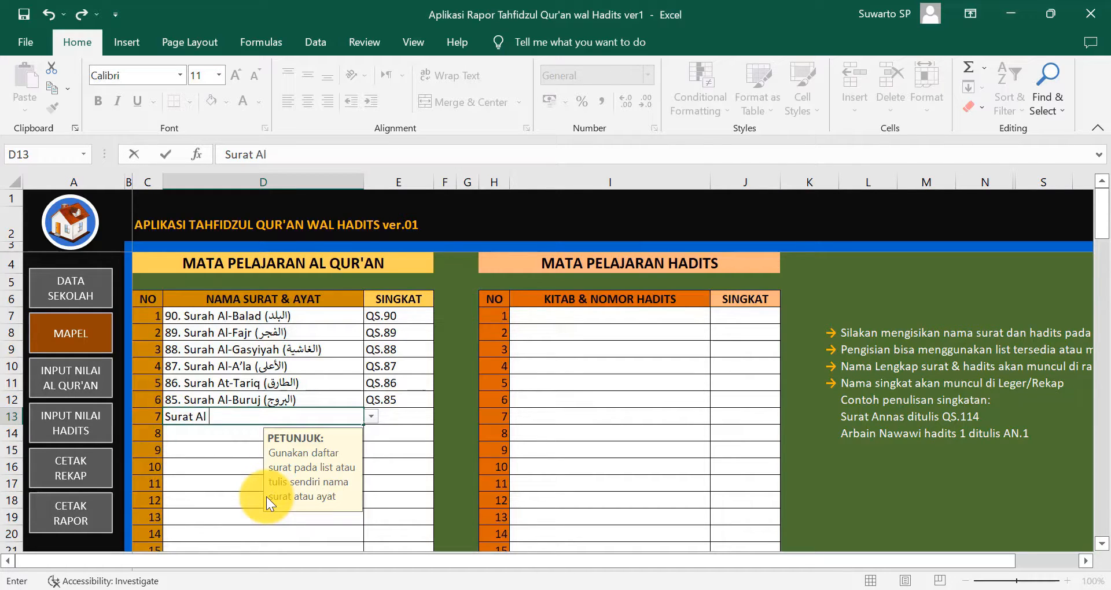
type("Baqara")
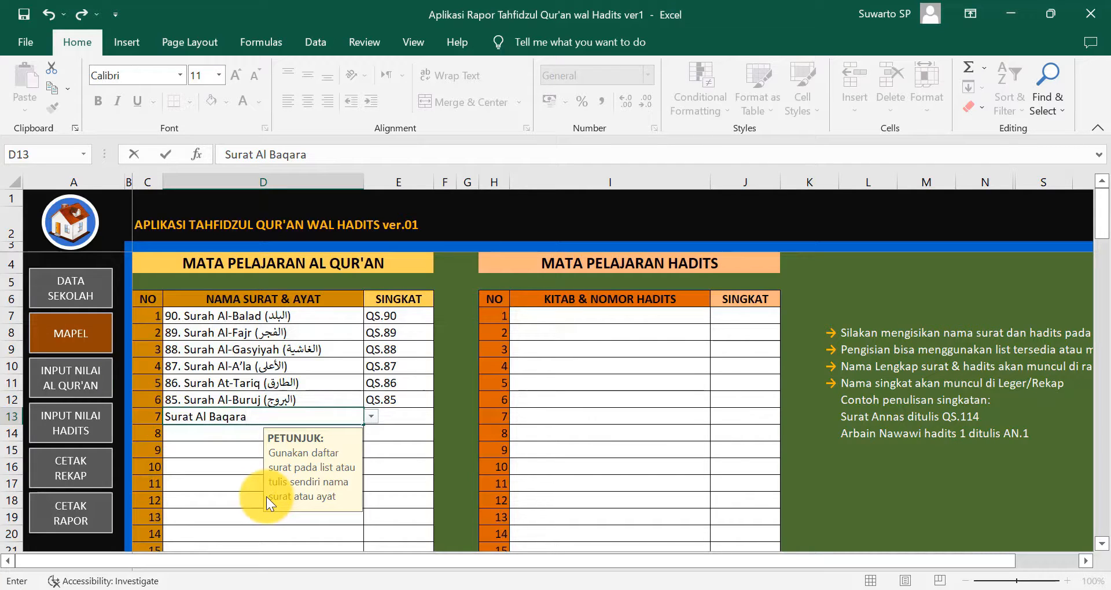
type("h yat")
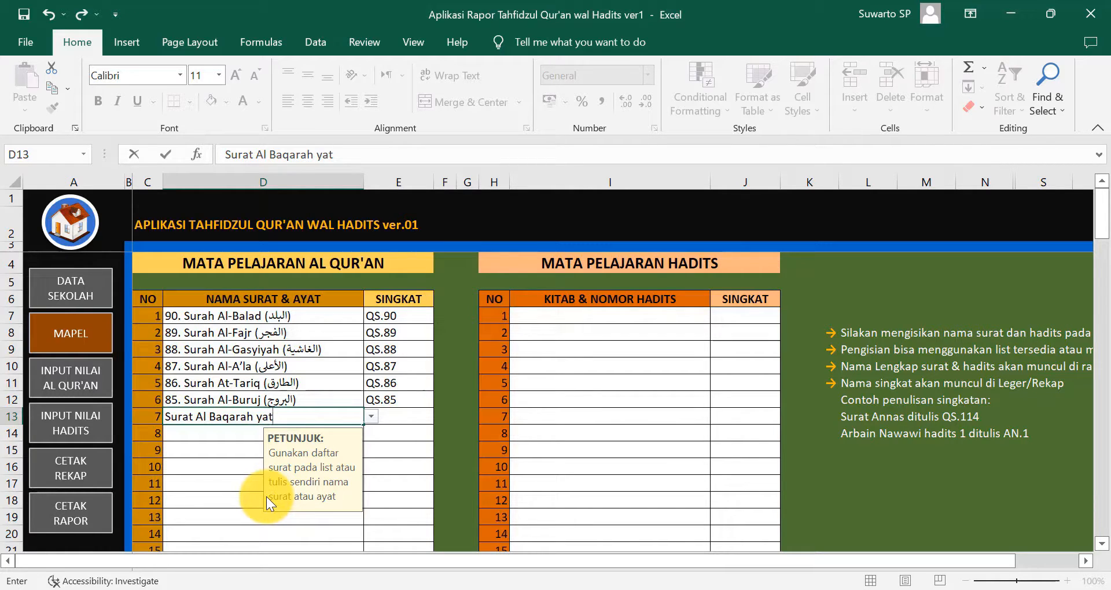
key("BackSpace")
key("BackSpace")
key("BackSpace")
type("Ayat 1-50")
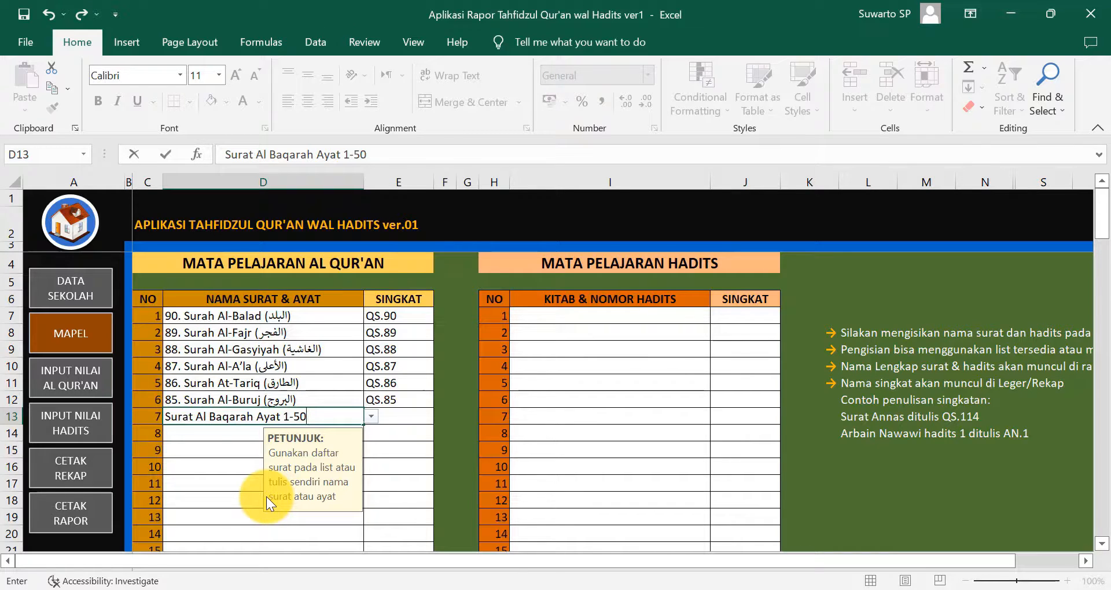
key("Return")
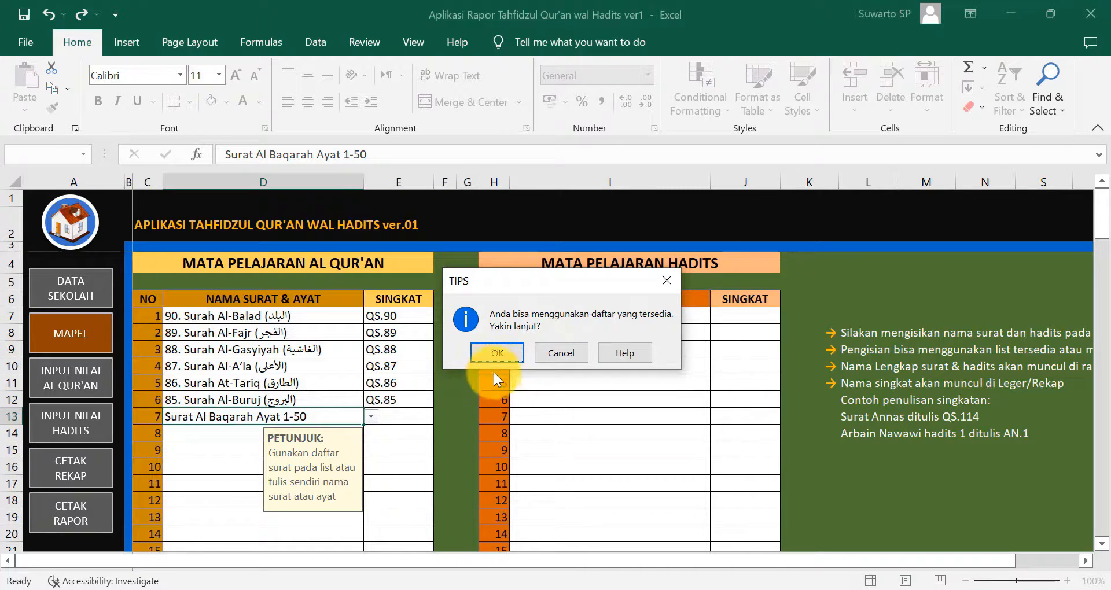
left_click(496, 353)
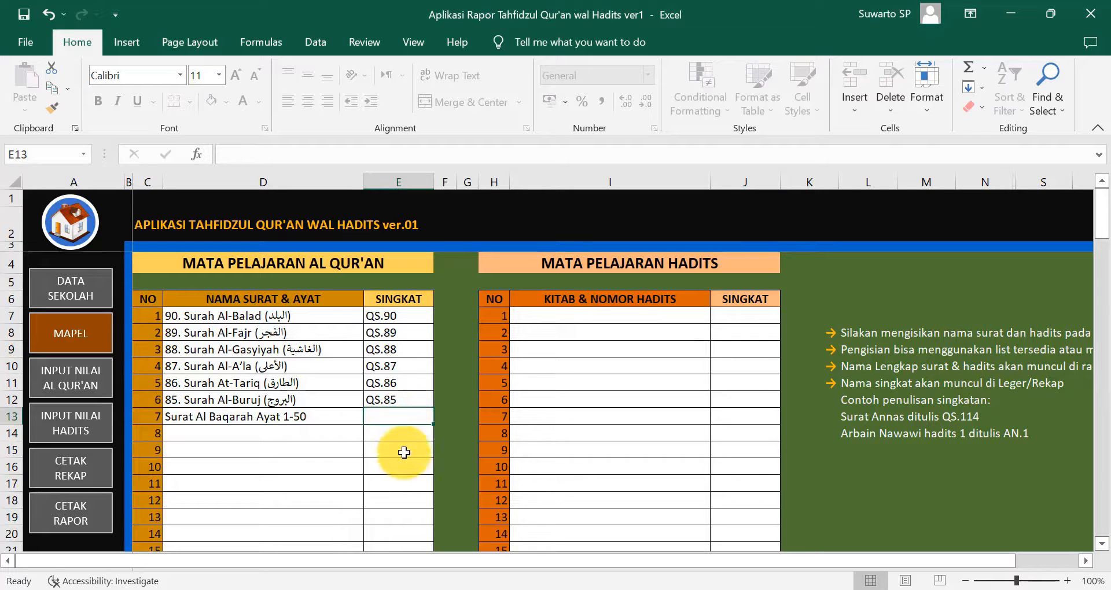
type("QS.2")
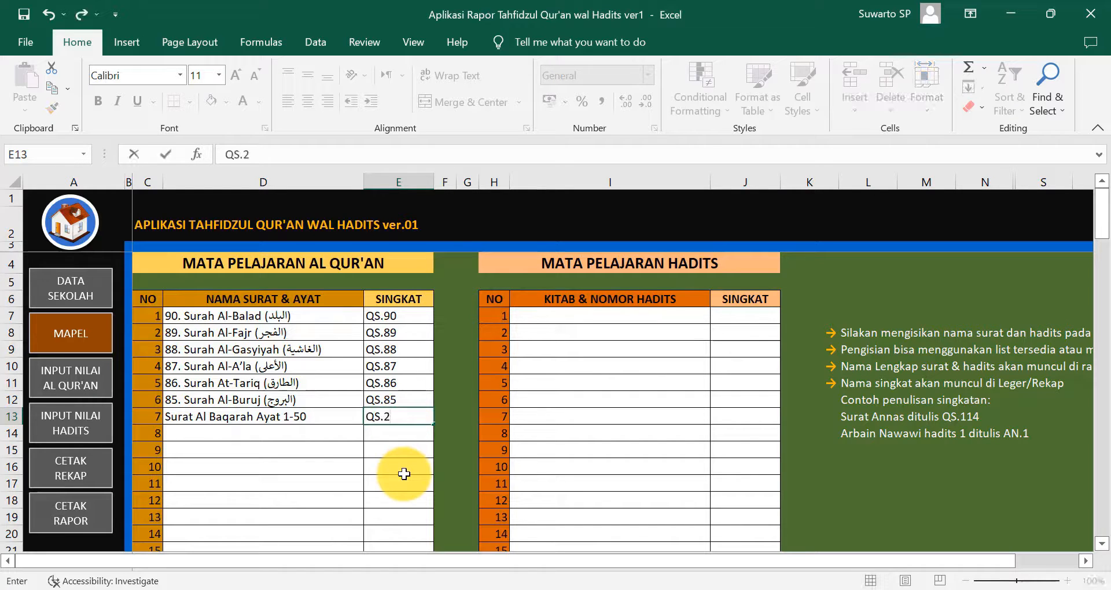
type(":1-50")
key("Return")
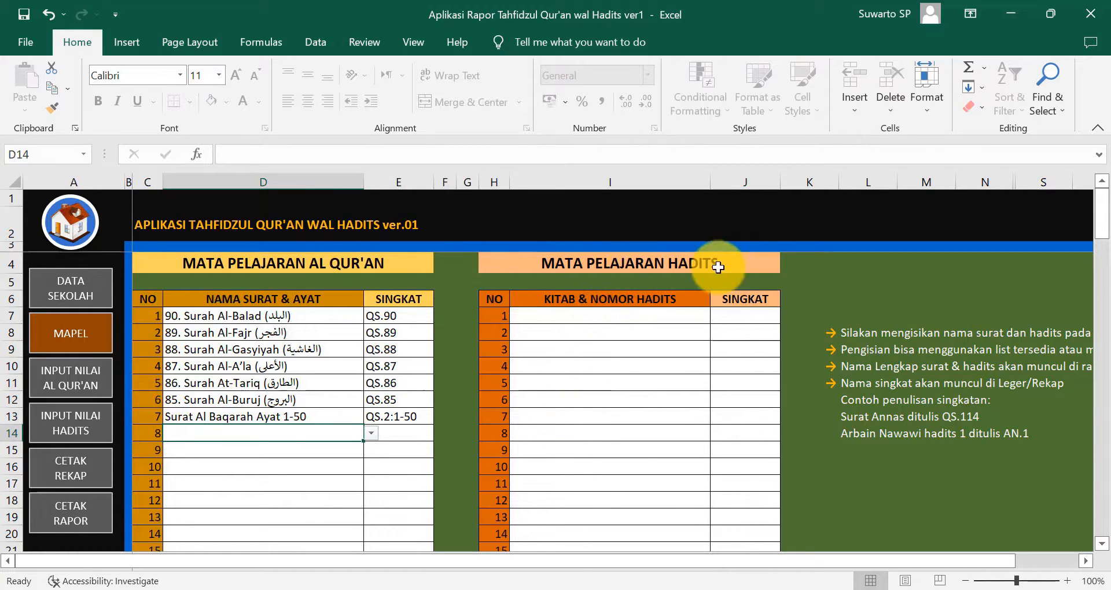
- Choose Arbain Nawawi No. 1, No. 2 and No. 3 from the dropdowns in hadith cells I7:I9
left_click(592, 302)
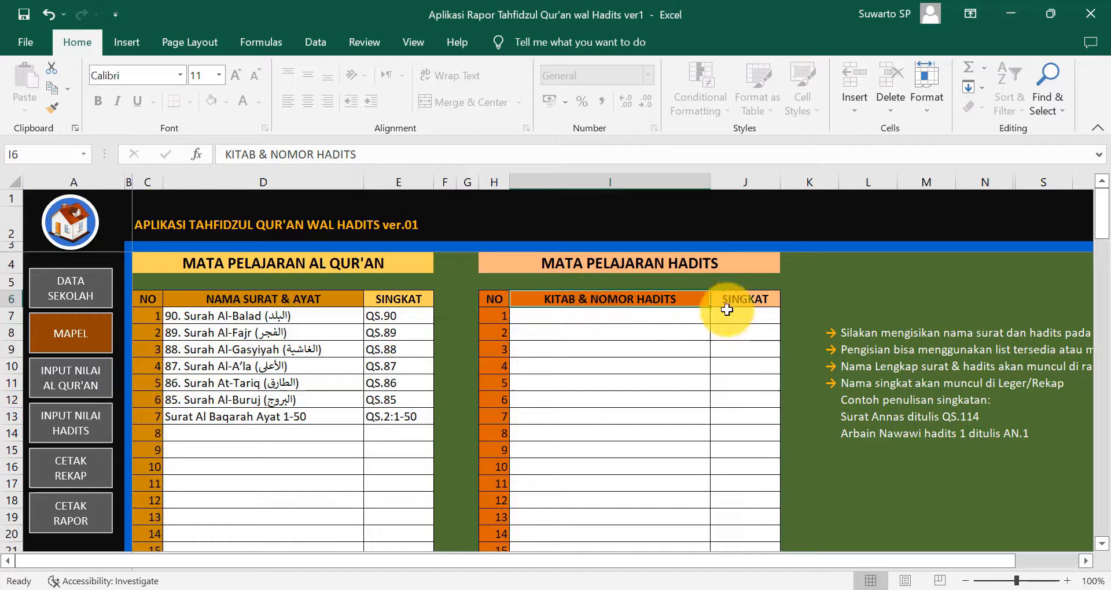
left_click(746, 298)
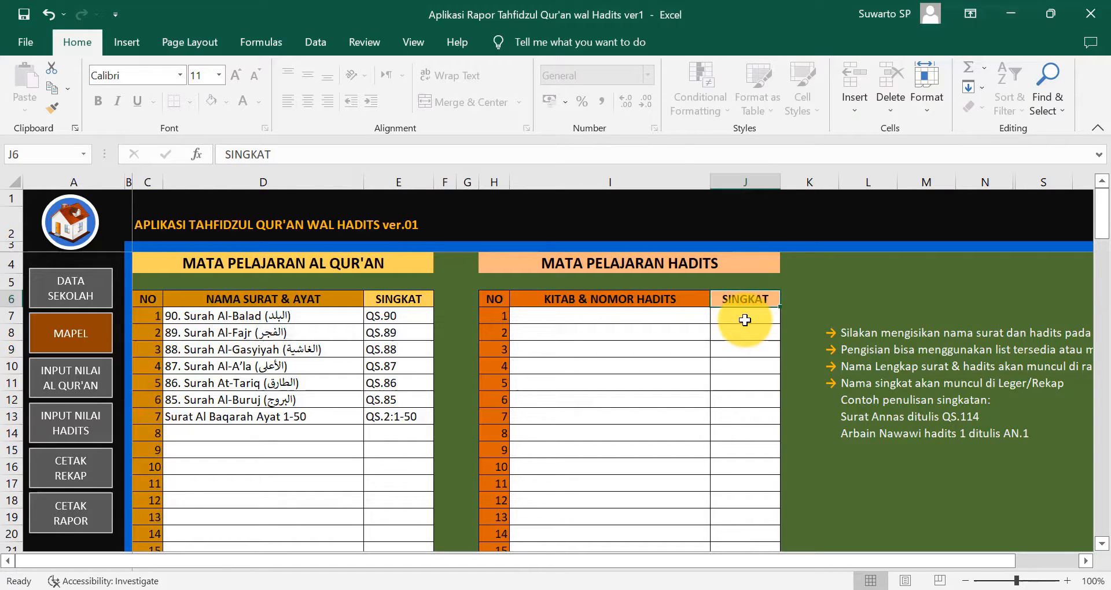
left_click(666, 318)
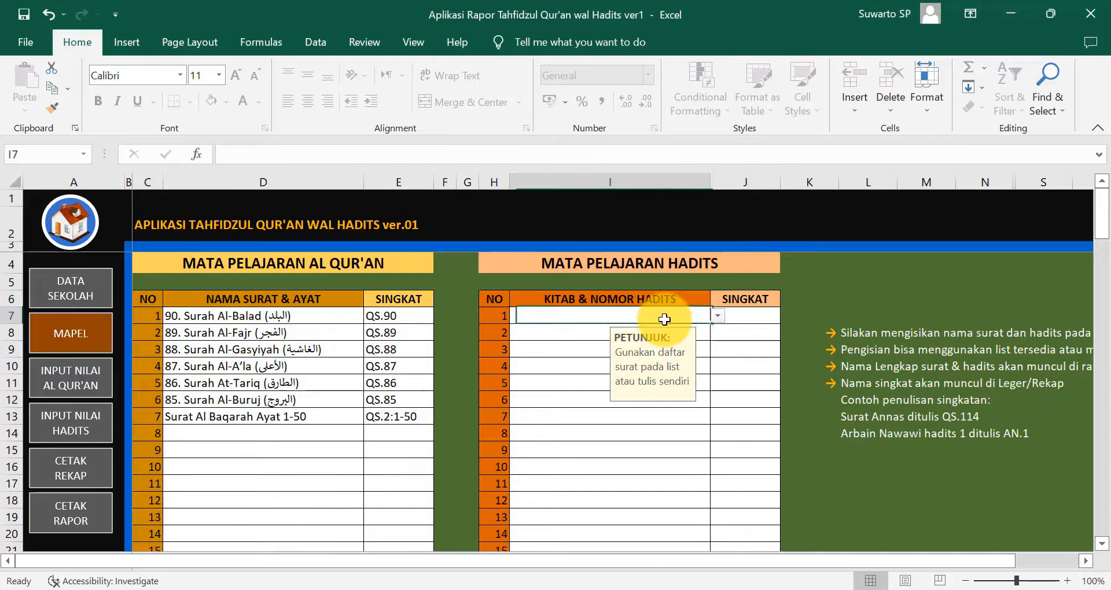
left_click(717, 317)
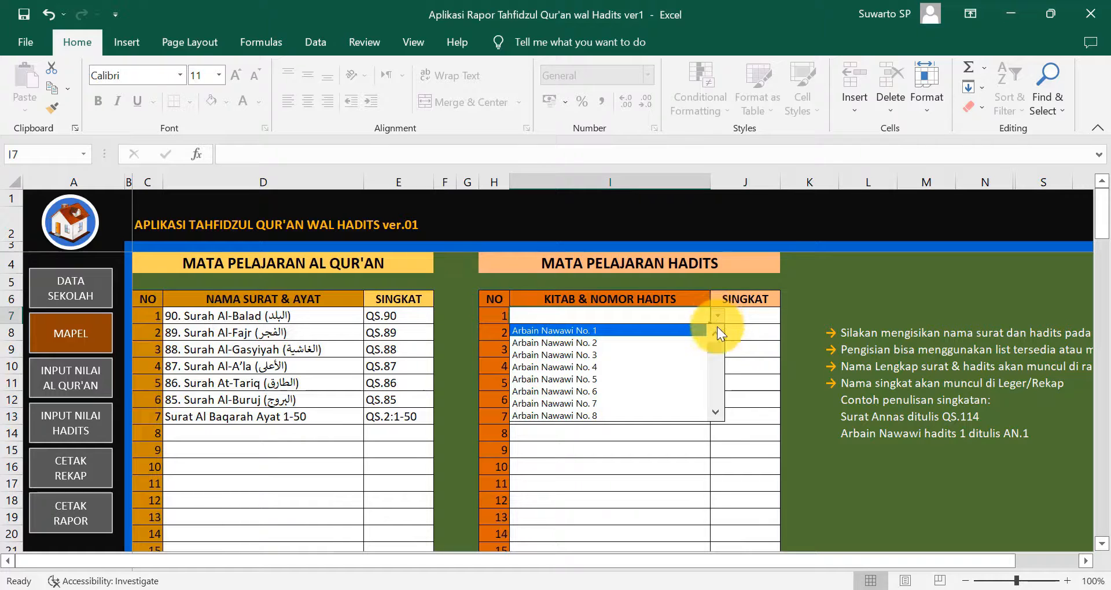
mouse_move(719, 347)
left_mouse_down()
mouse_move(716, 424)
mouse_move(717, 334)
left_mouse_up()
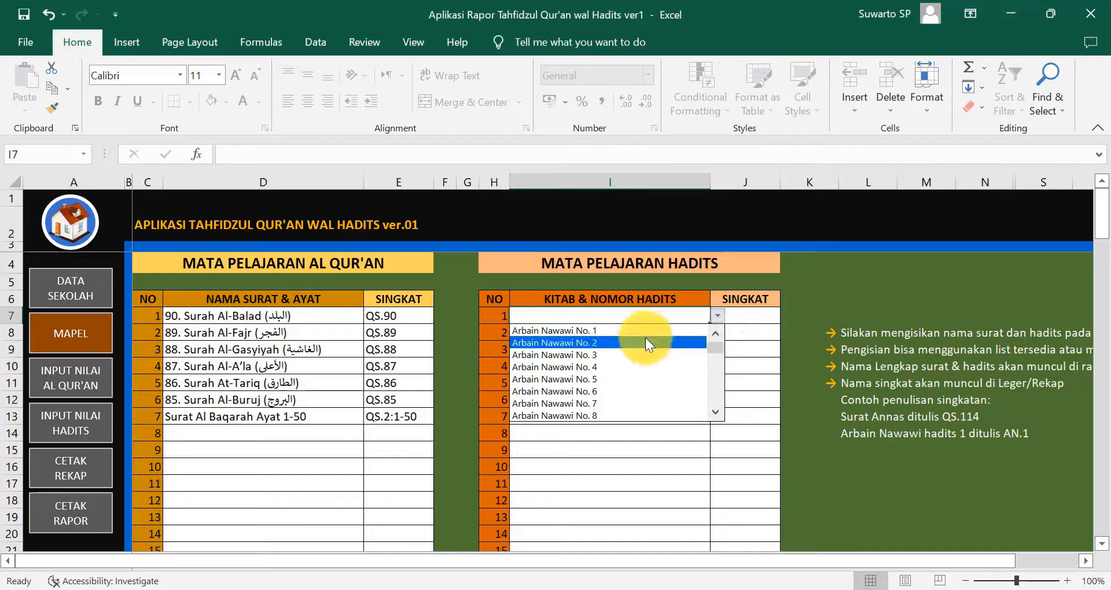
left_click(588, 329)
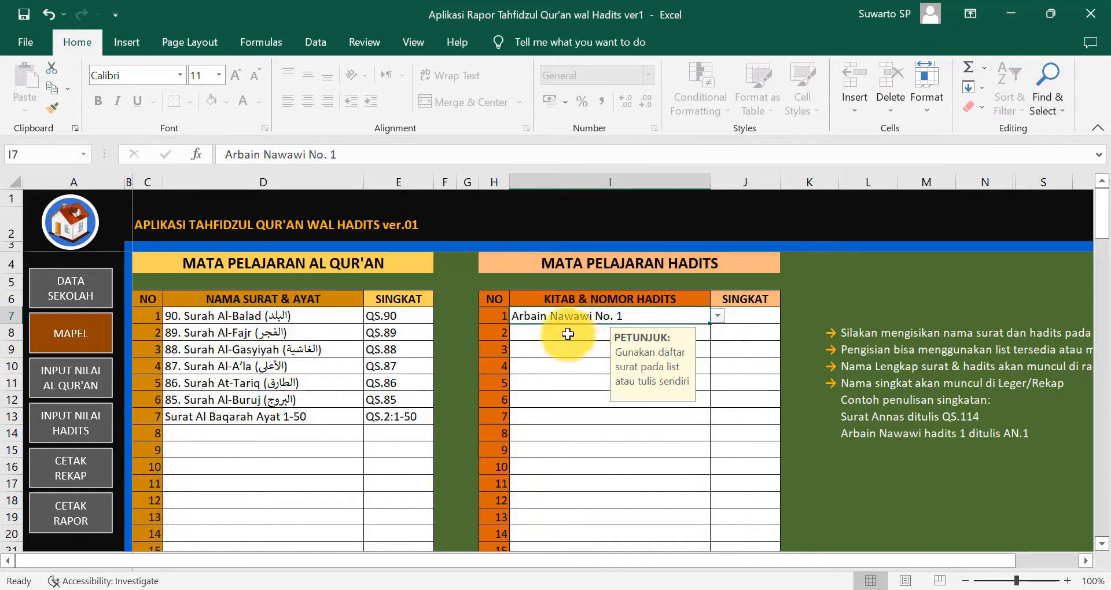
left_click(579, 339)
left_click(717, 333)
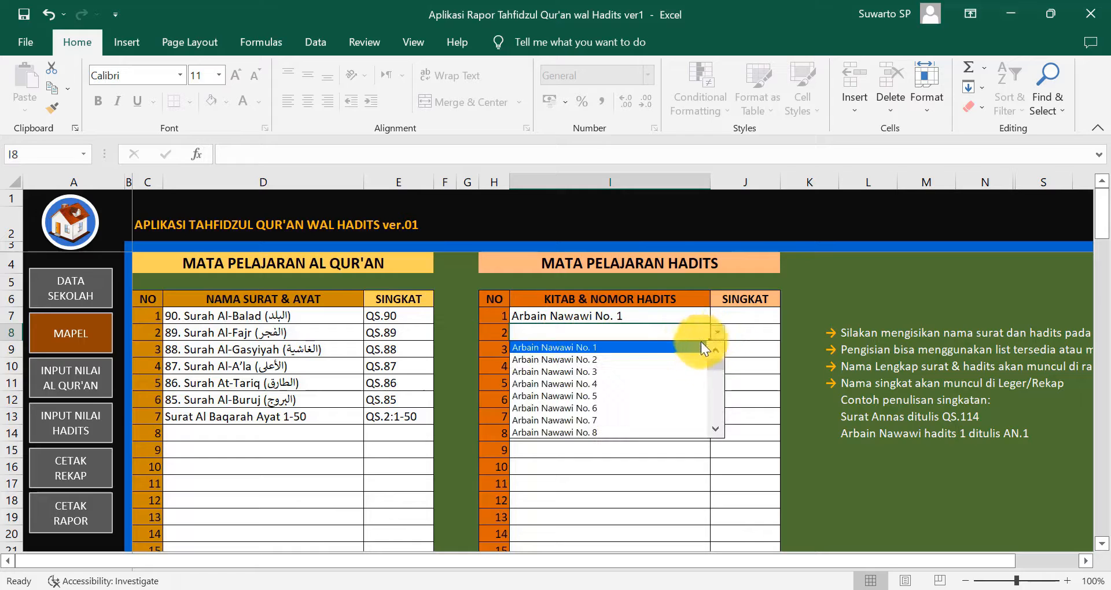
left_click(669, 362)
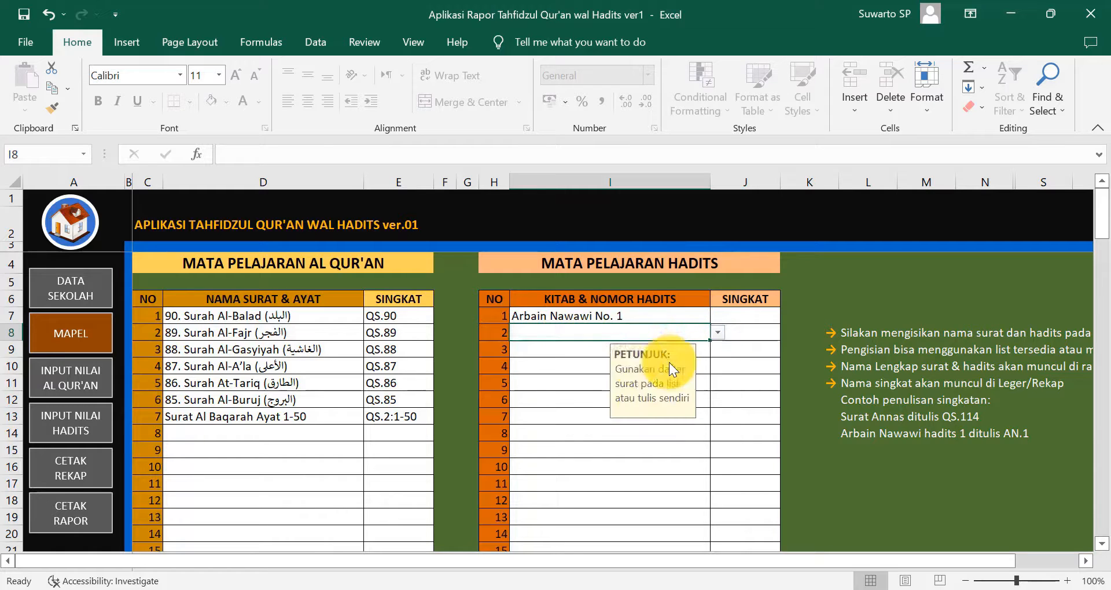
left_click(576, 349)
left_click(718, 350)
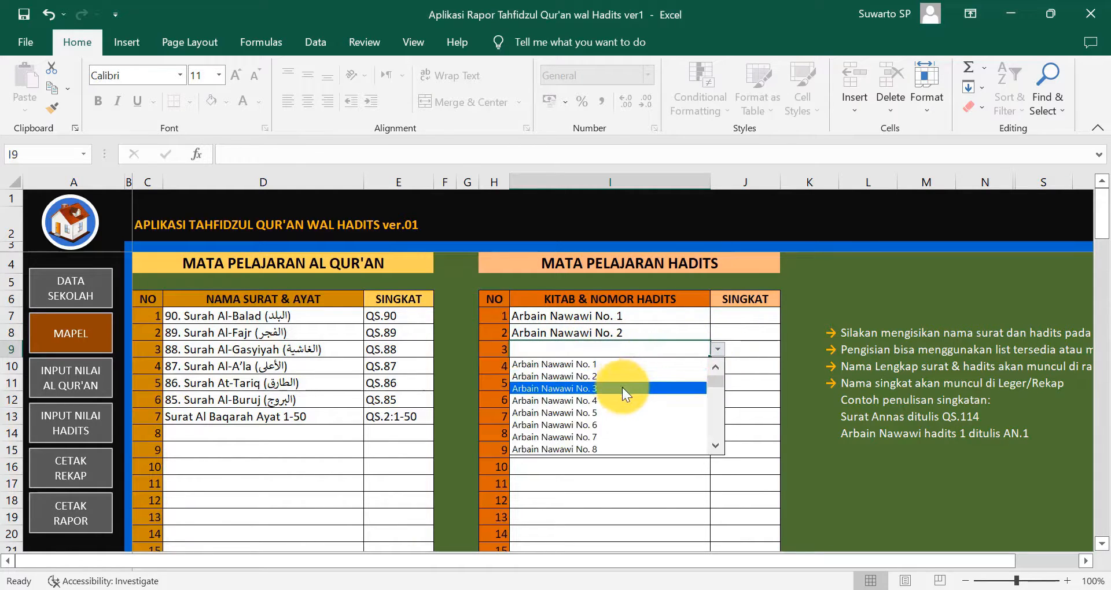
left_click(622, 387)
left_click(742, 319)
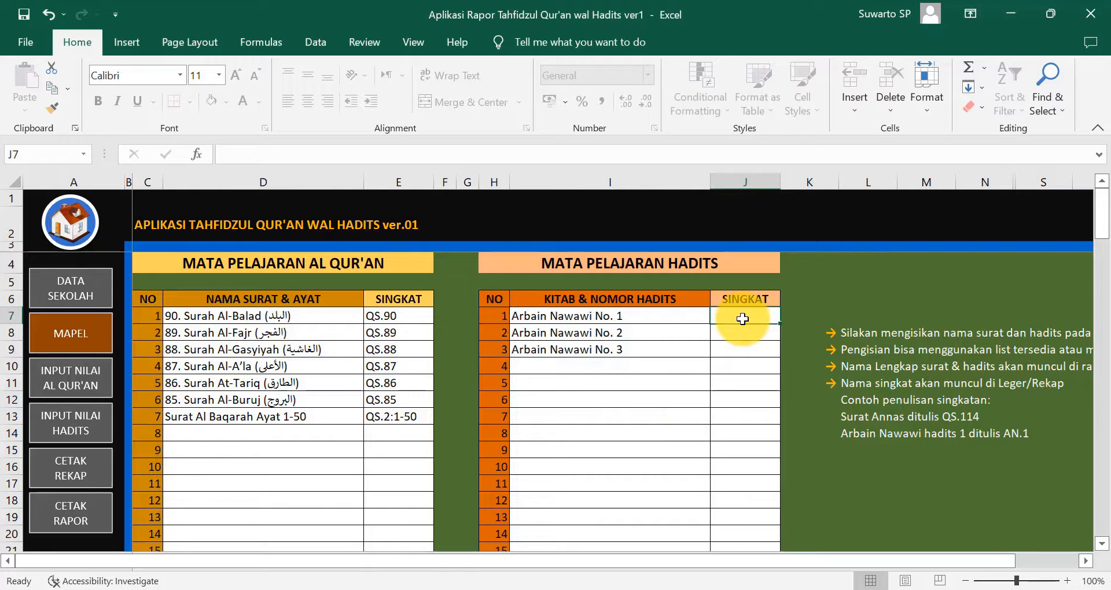
- Type AN.1, AN.2 and AN.3 into the hadith SINGKAT cells J7:J9
type("AN")
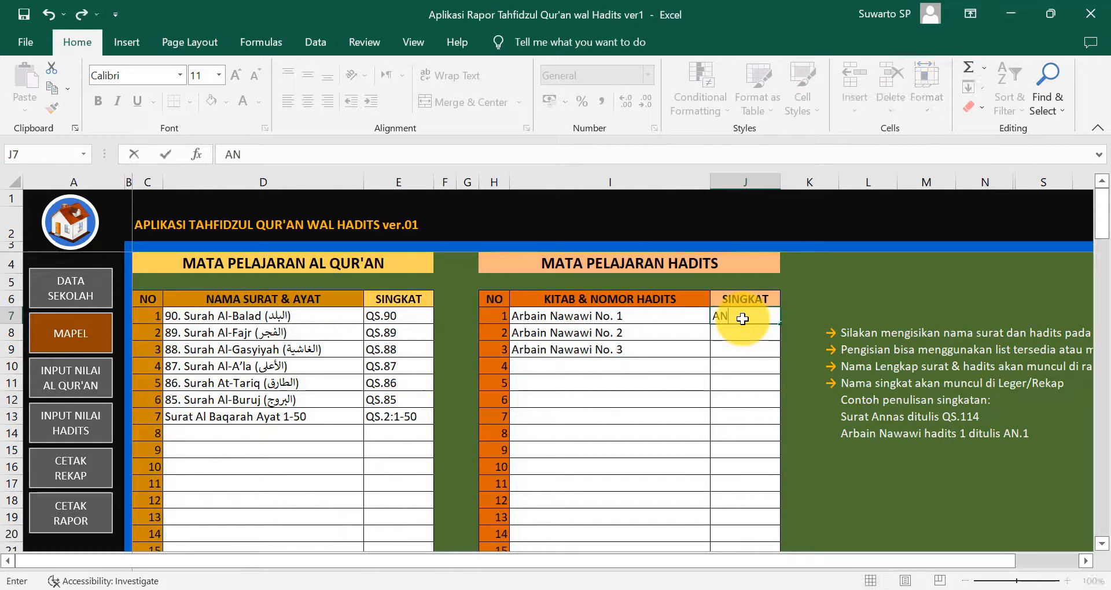
type(".1")
key("Return")
type("AN.1")
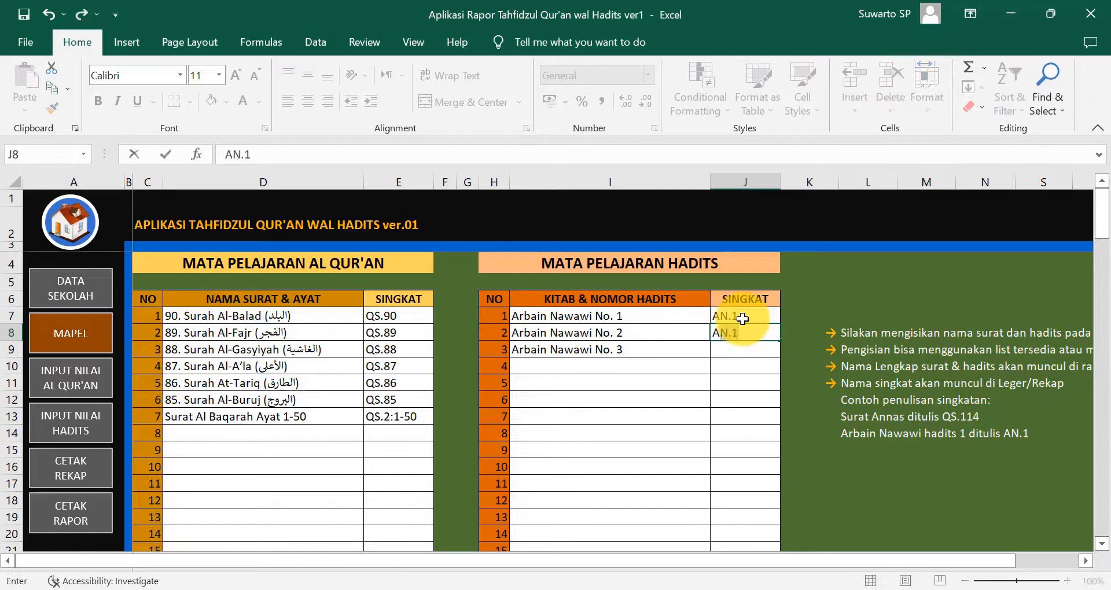
key("BackSpace")
type("2")
key("Return")
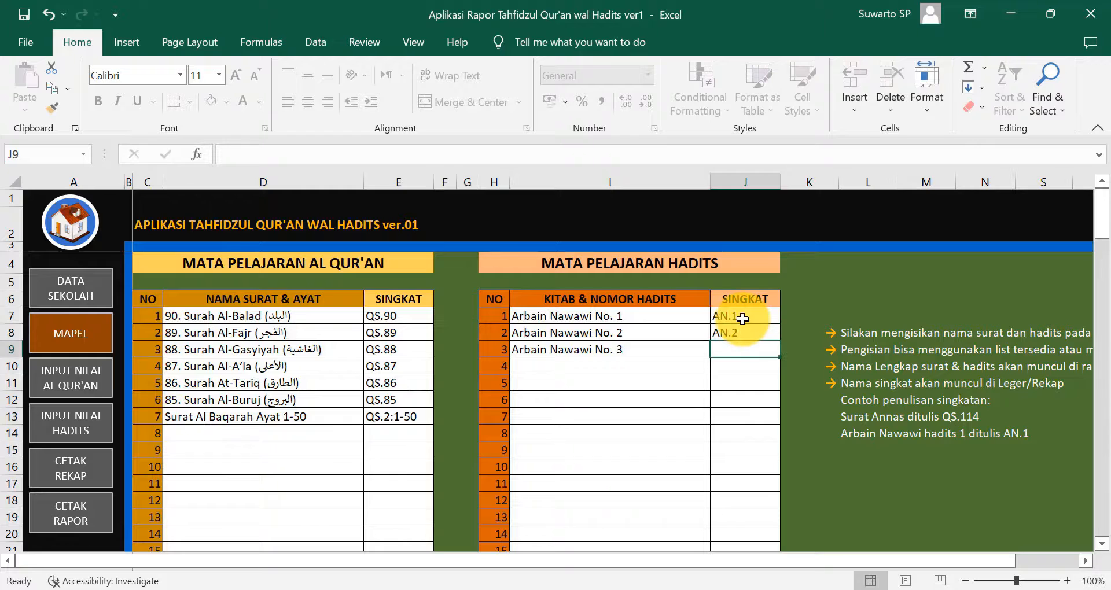
type("AN.")
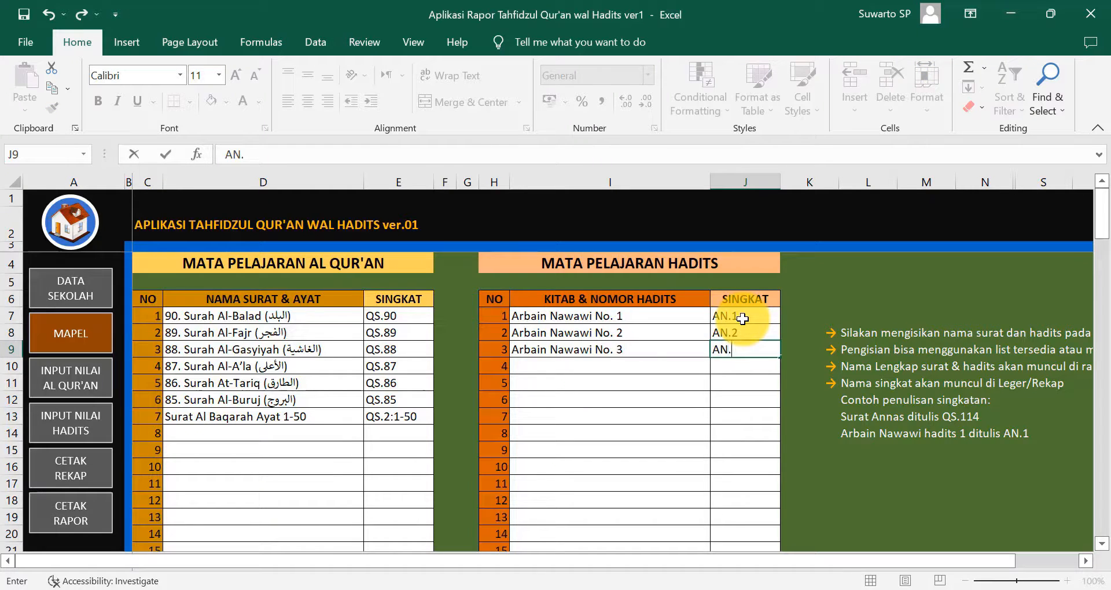
type("3")
key("Return")
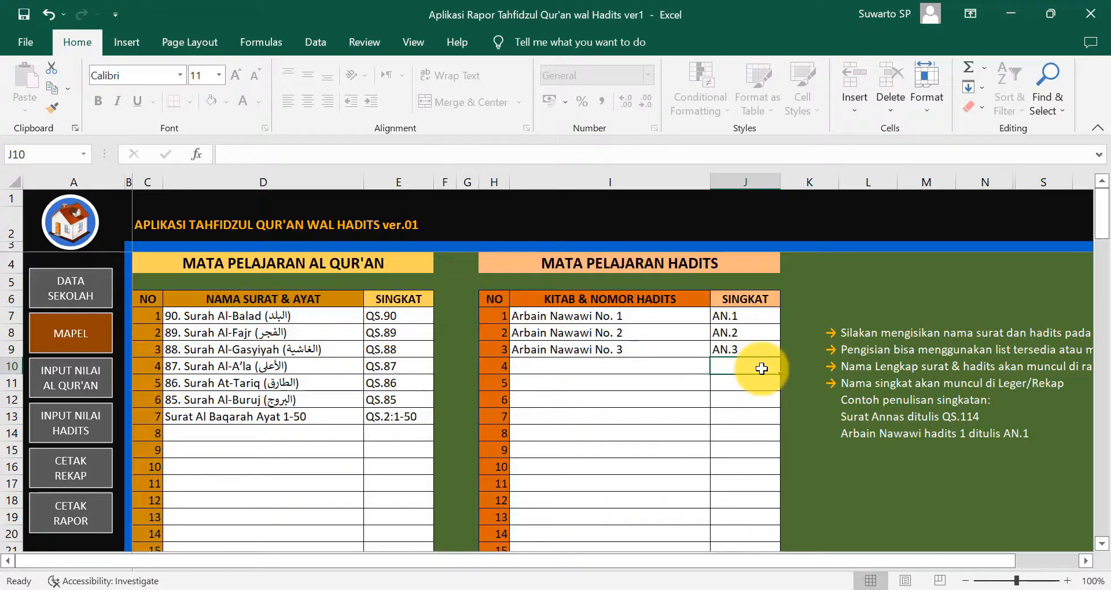
scroll(627, 427, "down", 3)
scroll(630, 428, "up", 3)
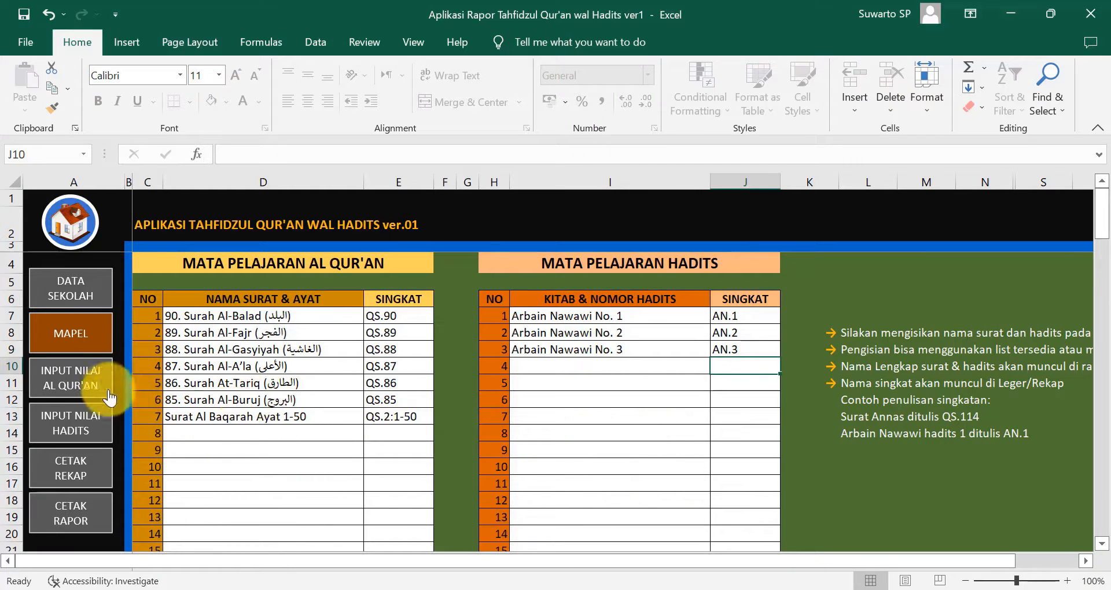
- Switch to the INPUT NILAI AL QUR'AN score sheet and select G9 as the first score cell
left_click(70, 393)
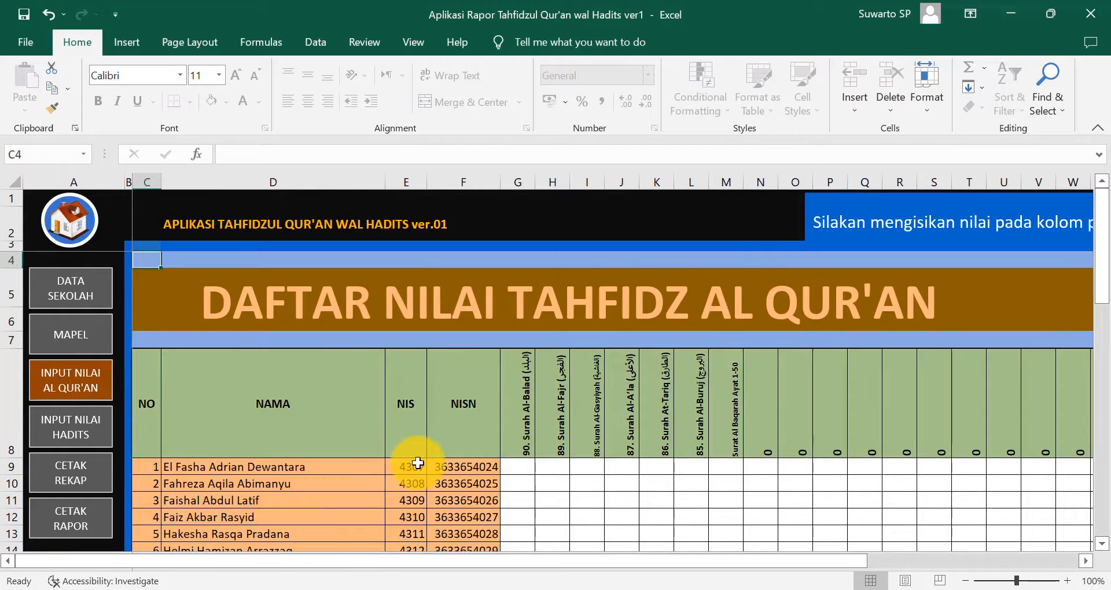
scroll(422, 464, "down", 1)
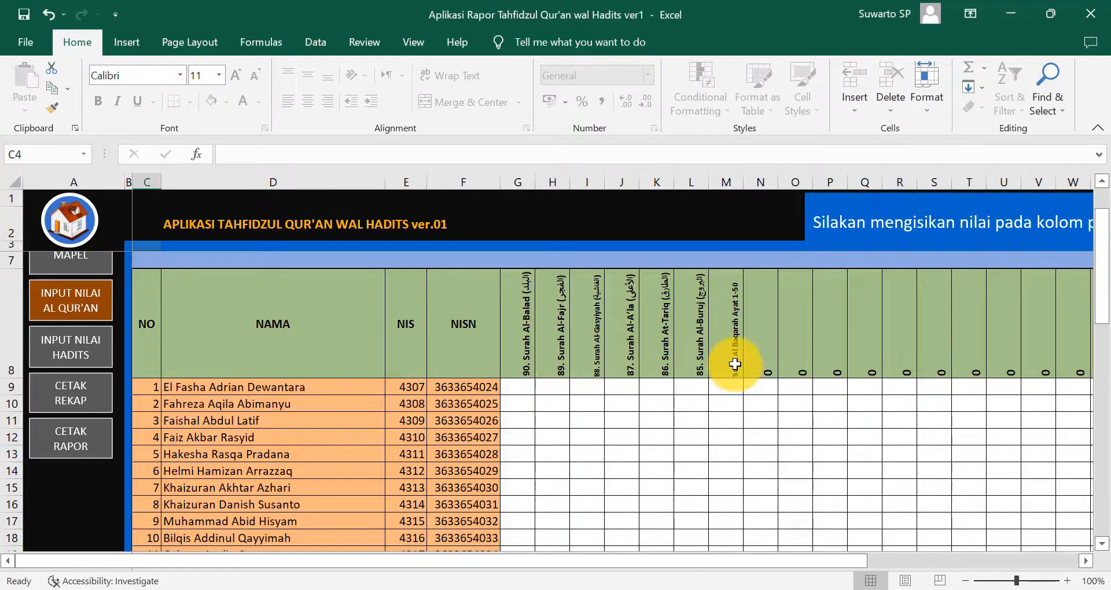
left_click(525, 389)
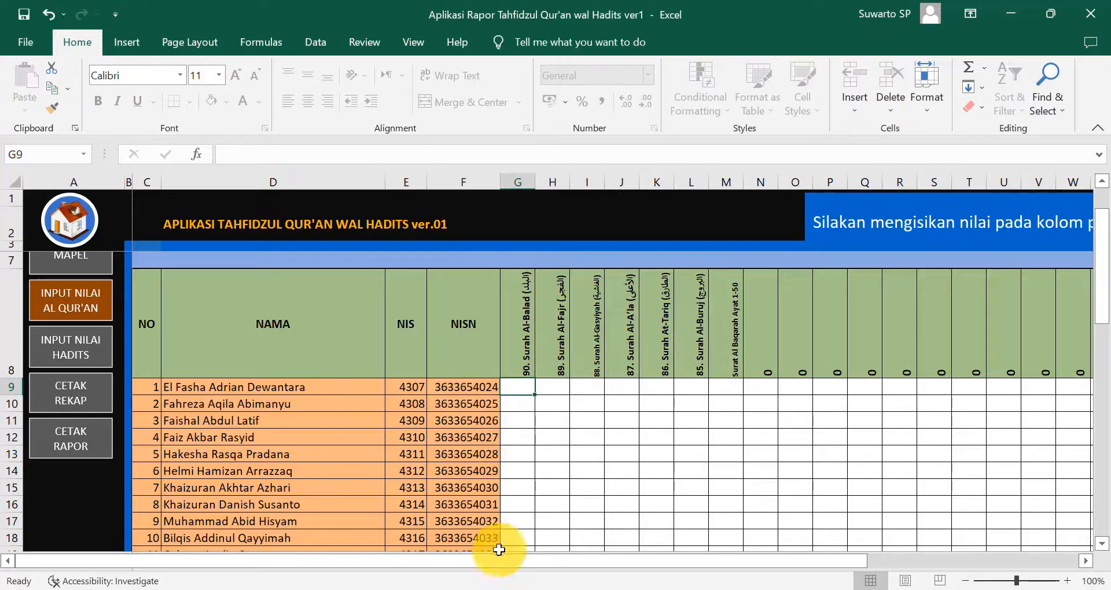
- Copy the seven Qur'an score columns G3:M30 from the Data dan nilai workbook
mouse_move(709, 589)
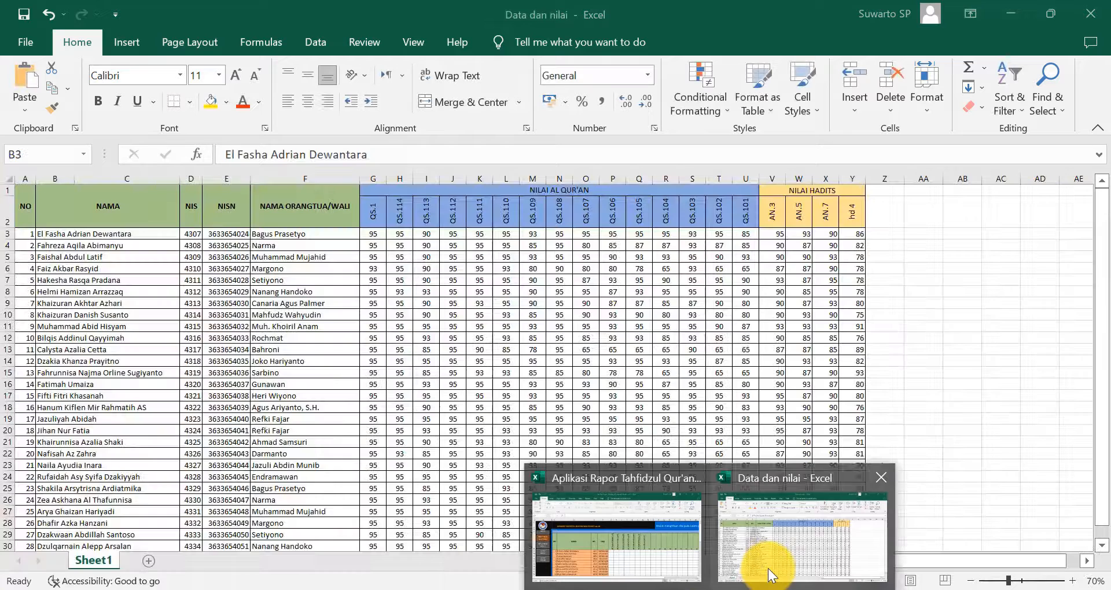
left_click(769, 576)
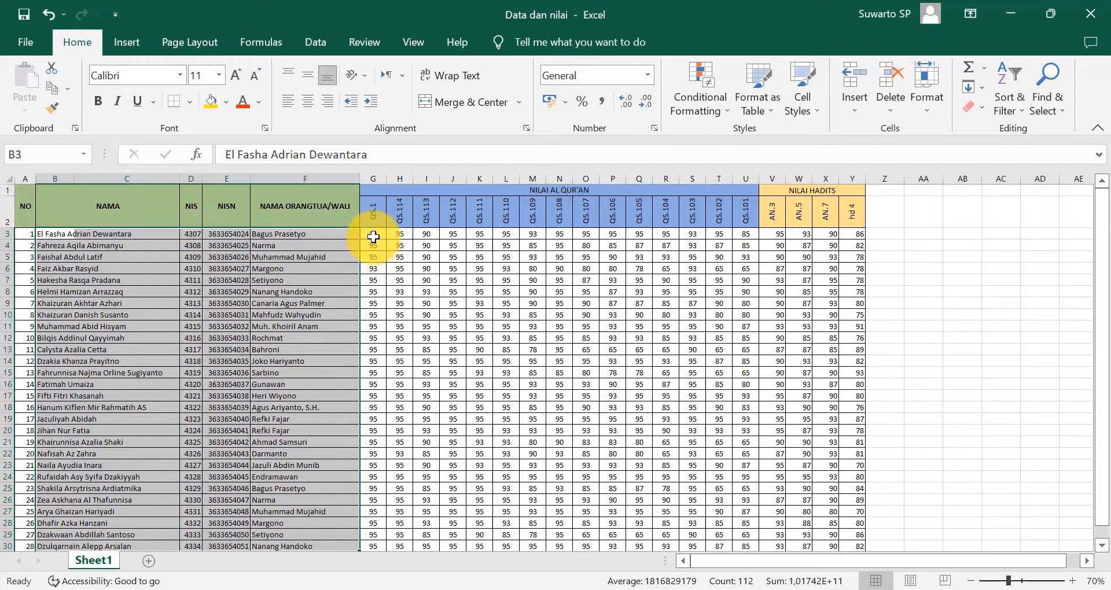
left_click_drag(373, 236, 533, 485)
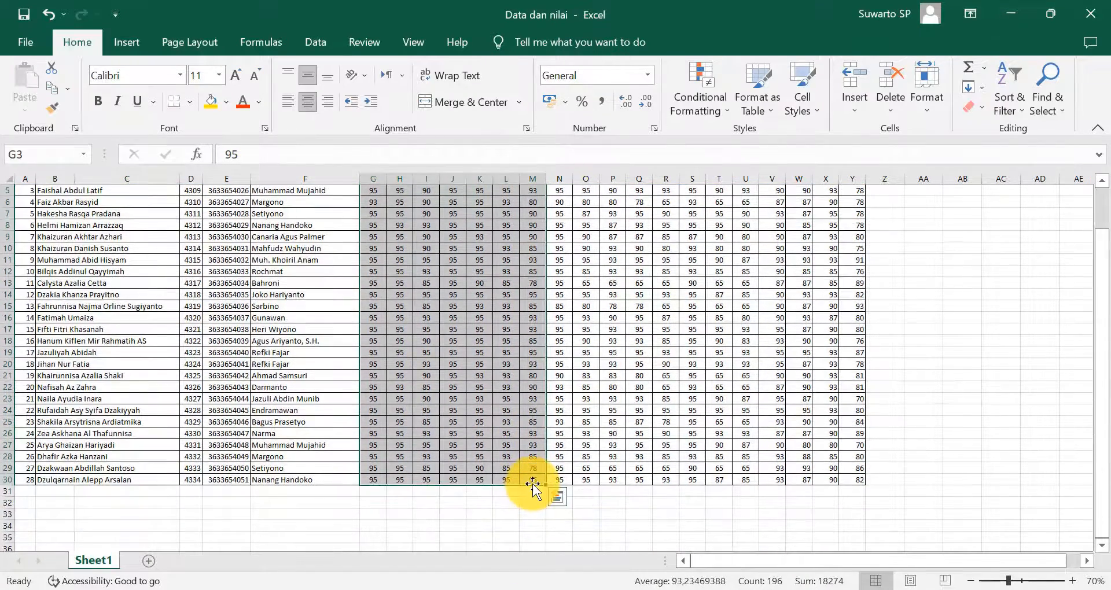
right_click(377, 463)
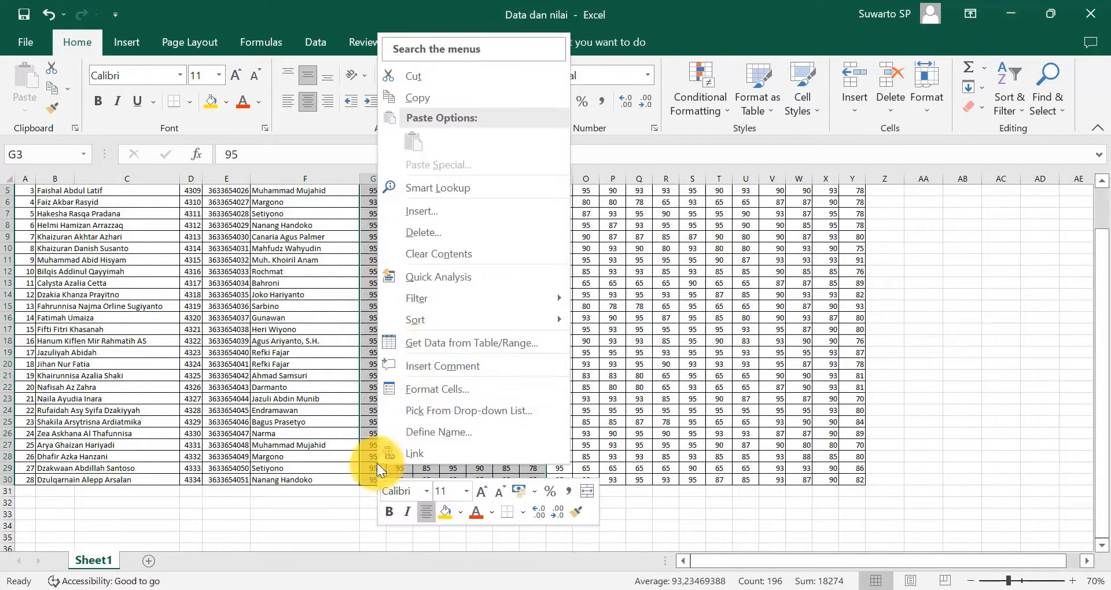
left_click(422, 99)
- Paste the copied scores as values at G9 of the report card's Qur'an sheet
left_click(714, 589)
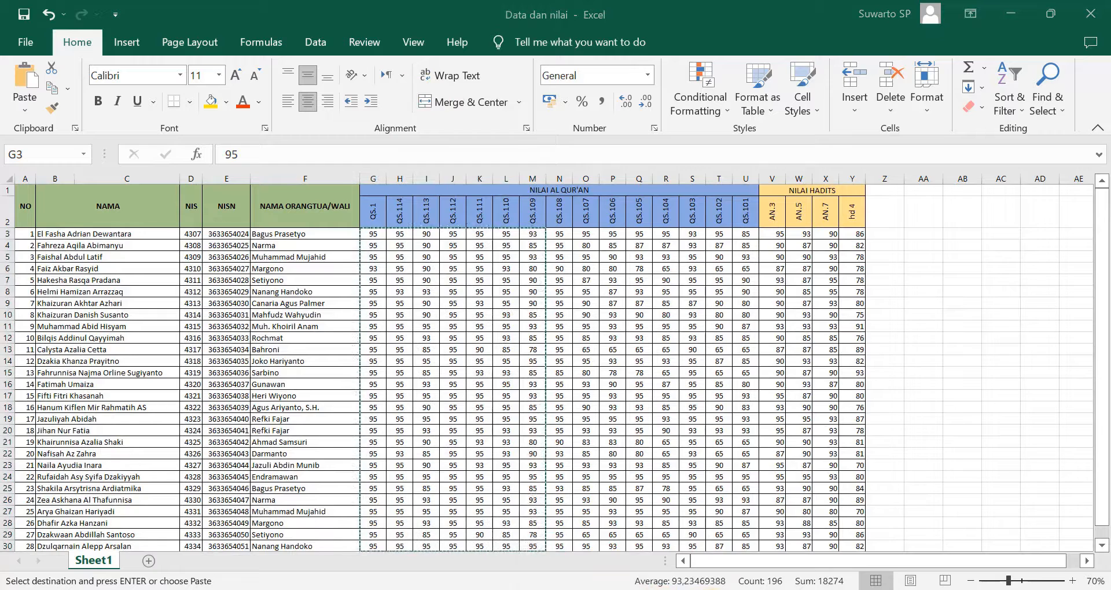
left_click(636, 556)
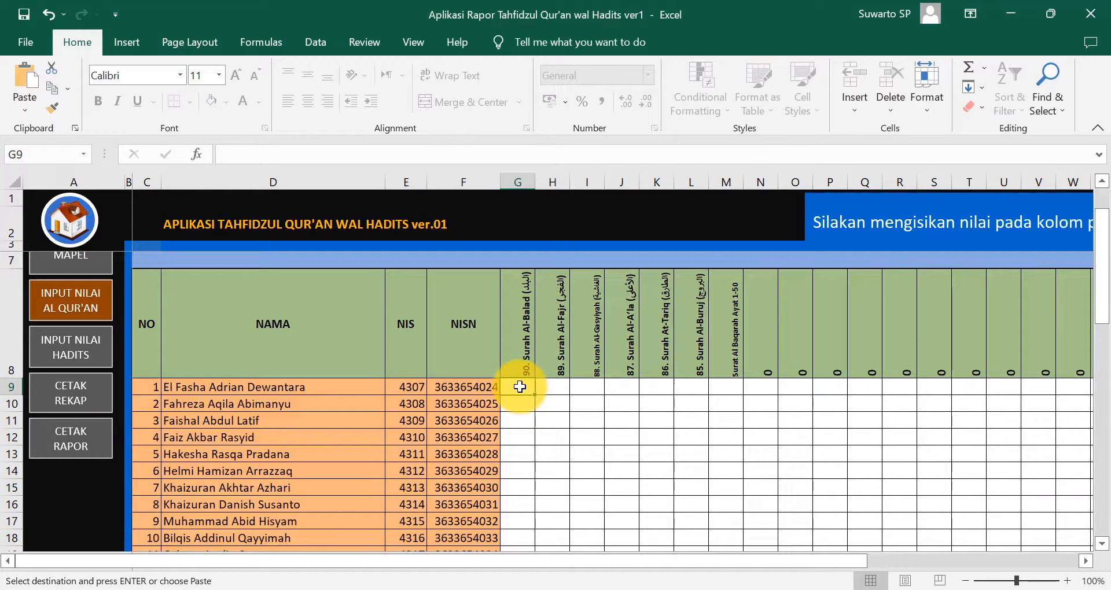
right_click(520, 387)
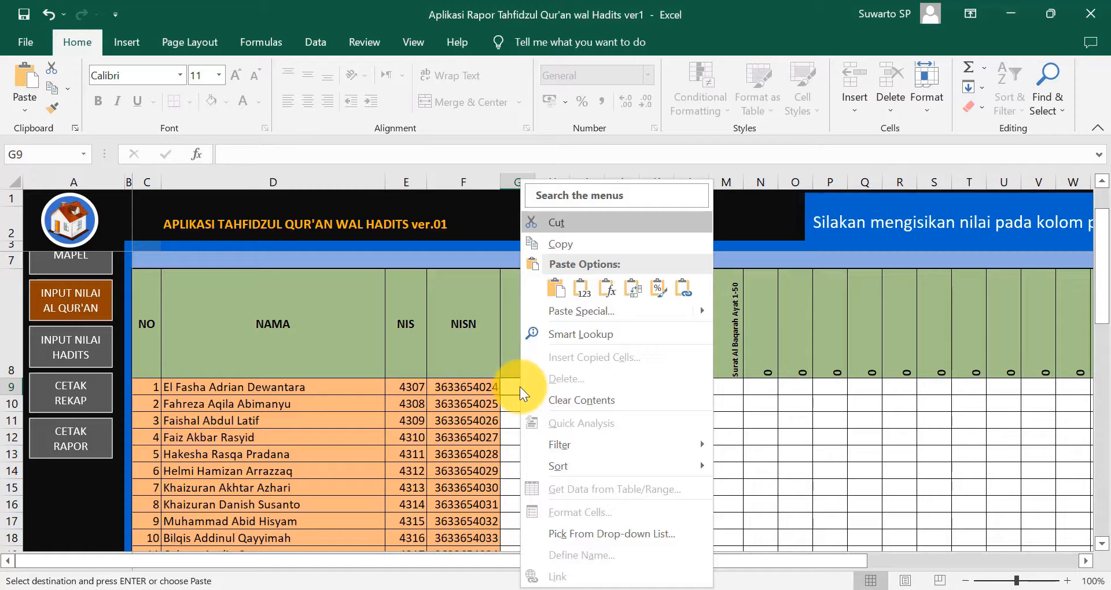
left_click(585, 286)
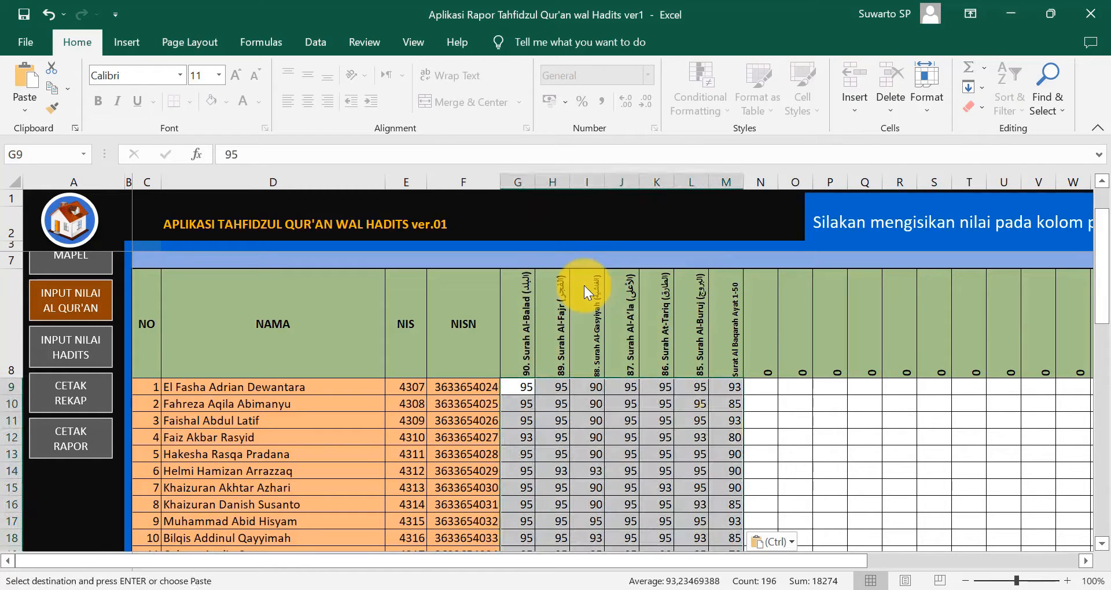
scroll(752, 473, "down", 1)
scroll(752, 474, "down", 4)
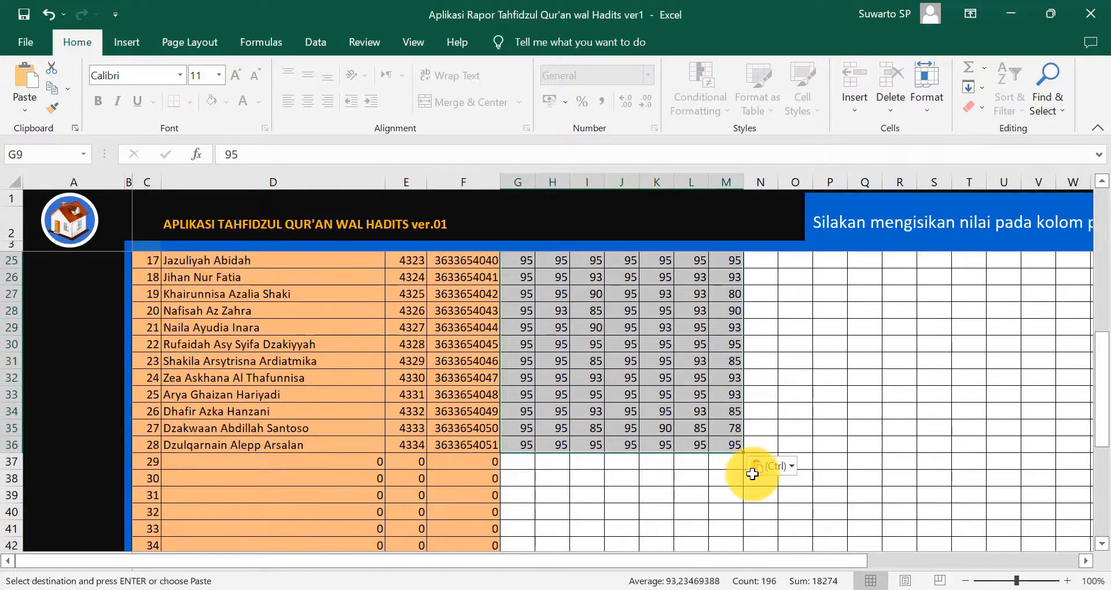
scroll(752, 474, "up", 8)
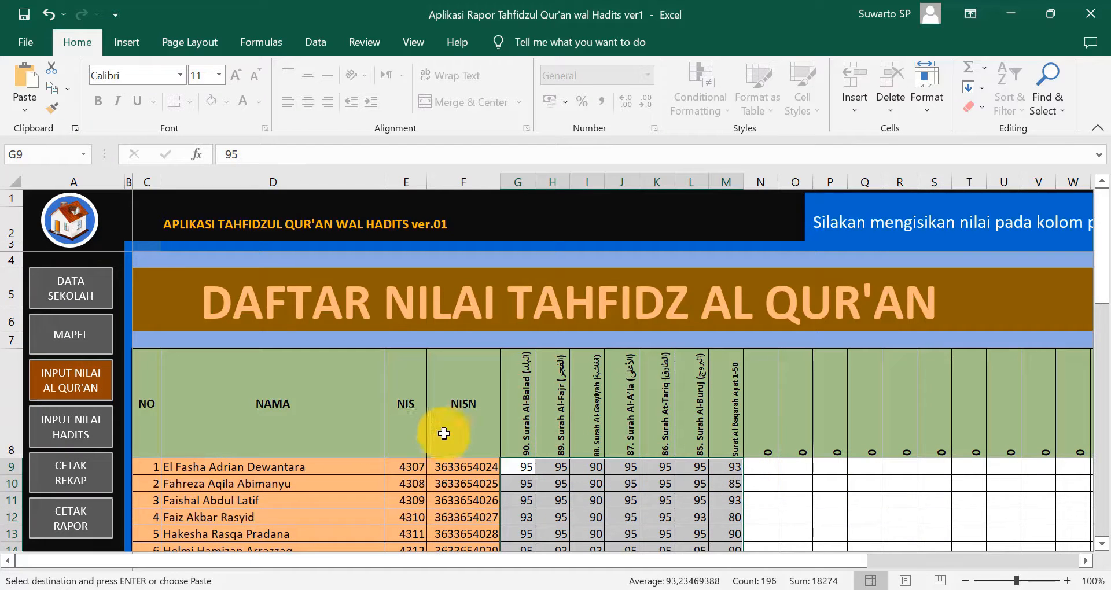
- Open the hadith score sheet and copy the hadith score columns from Data dan nilai
left_click(72, 437)
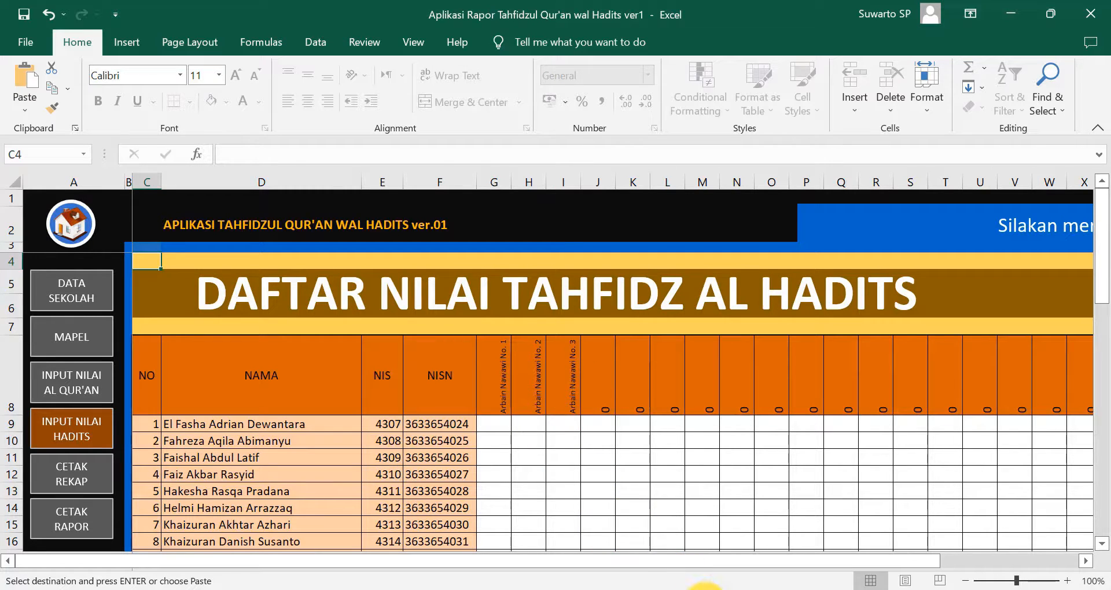
mouse_move(705, 589)
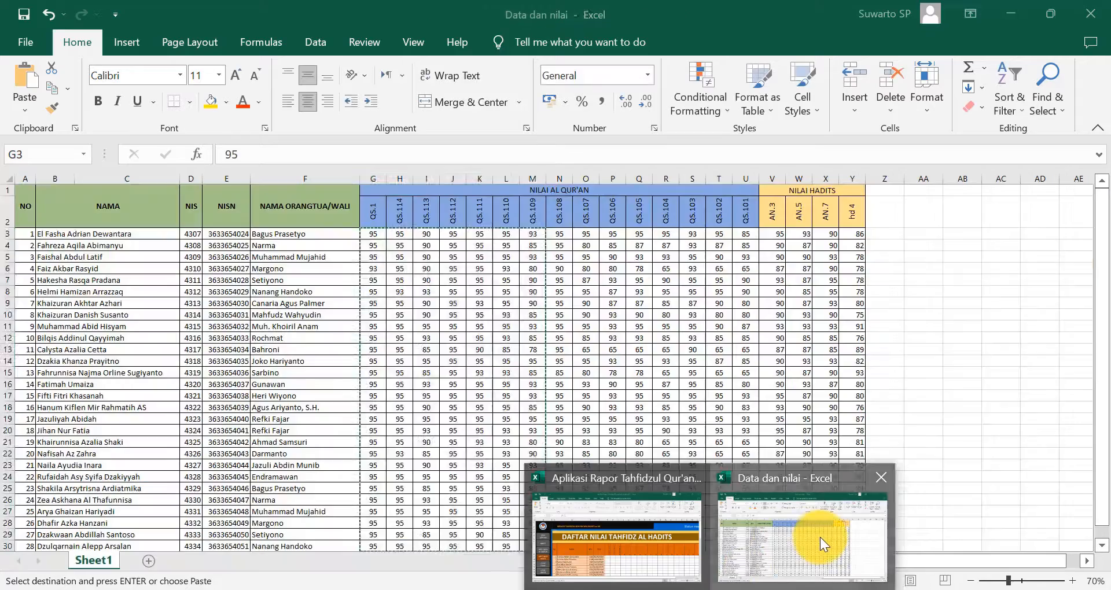
left_click(821, 538)
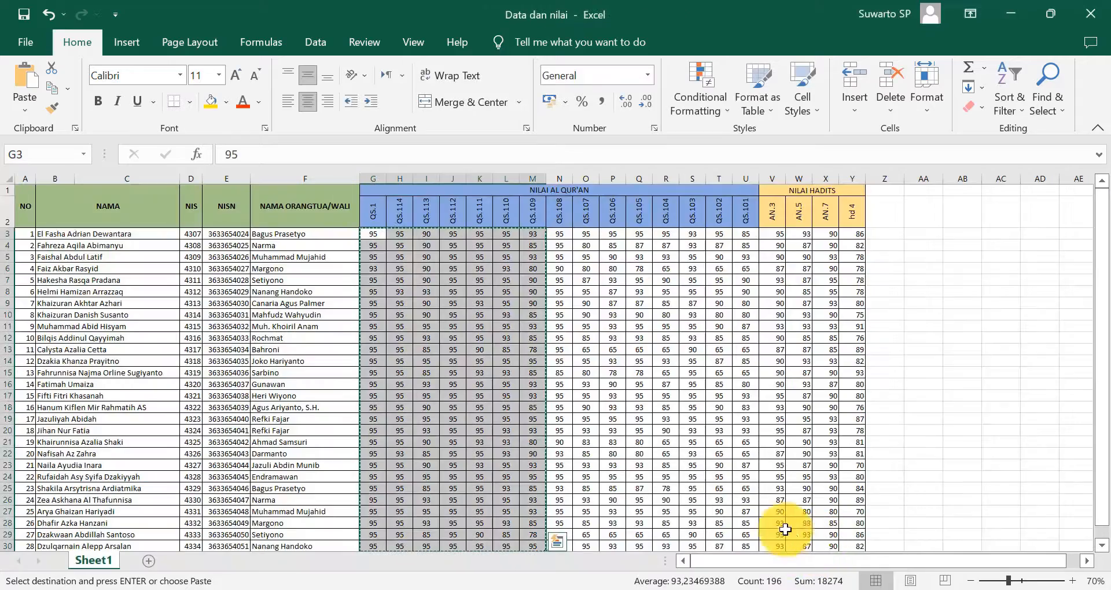
left_click_drag(777, 234, 848, 443)
right_click(849, 443)
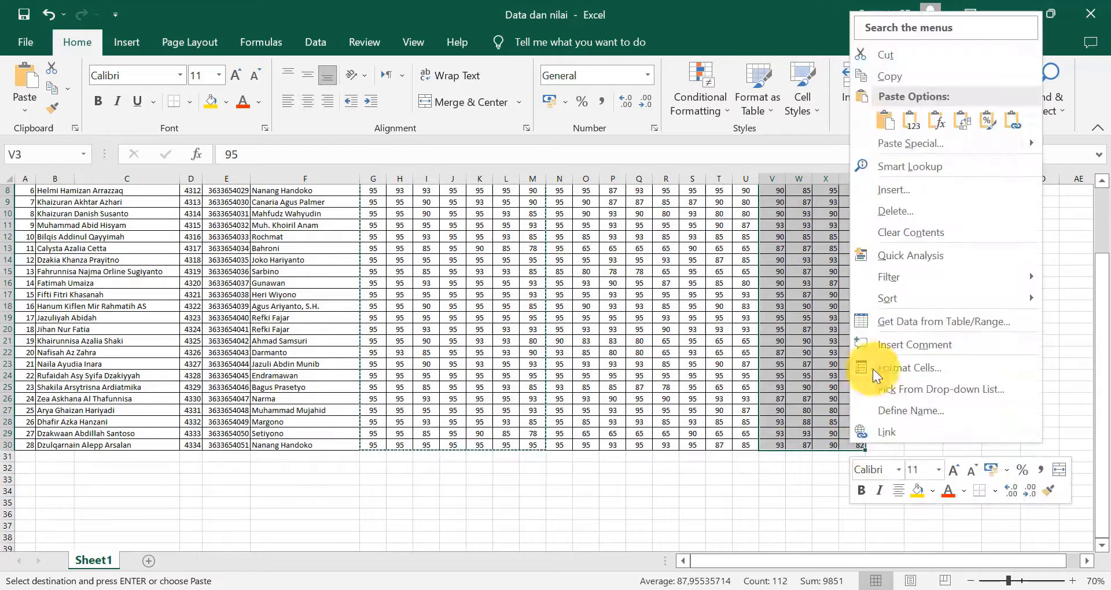
left_click(886, 72)
scroll(834, 203, "up", 3)
- Paste the hadith scores as values at G9, then inspect column J's heading formula
mouse_move(721, 588)
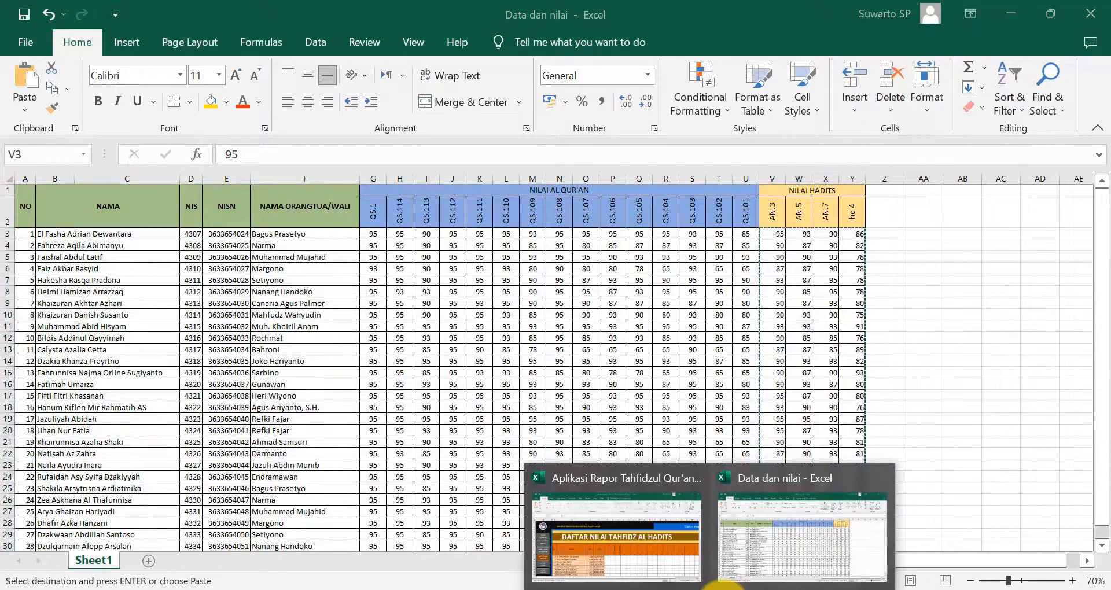
left_click(639, 565)
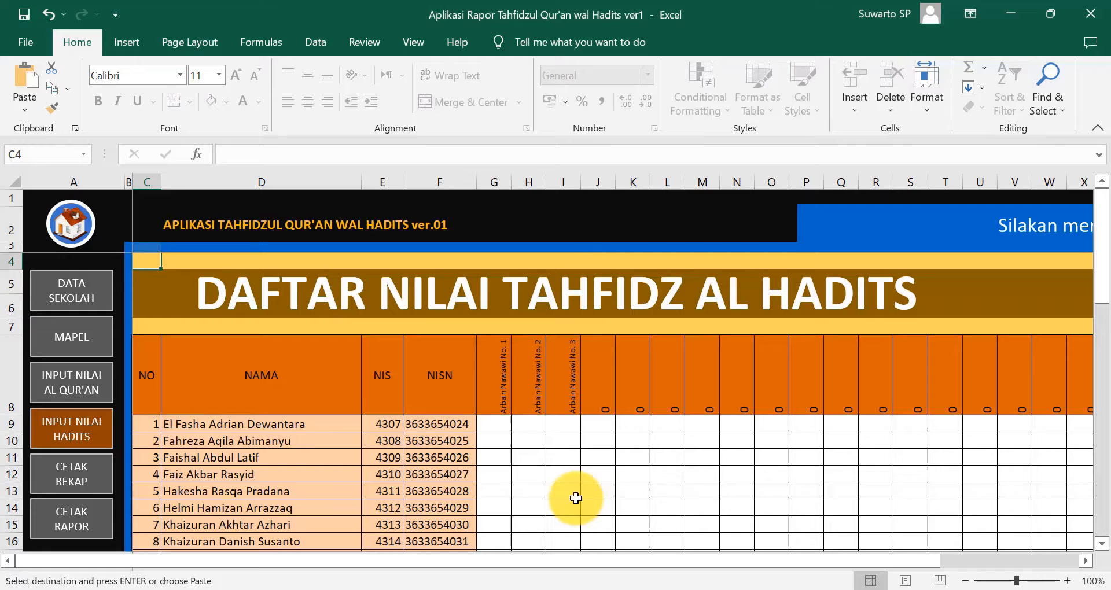
right_click(497, 427)
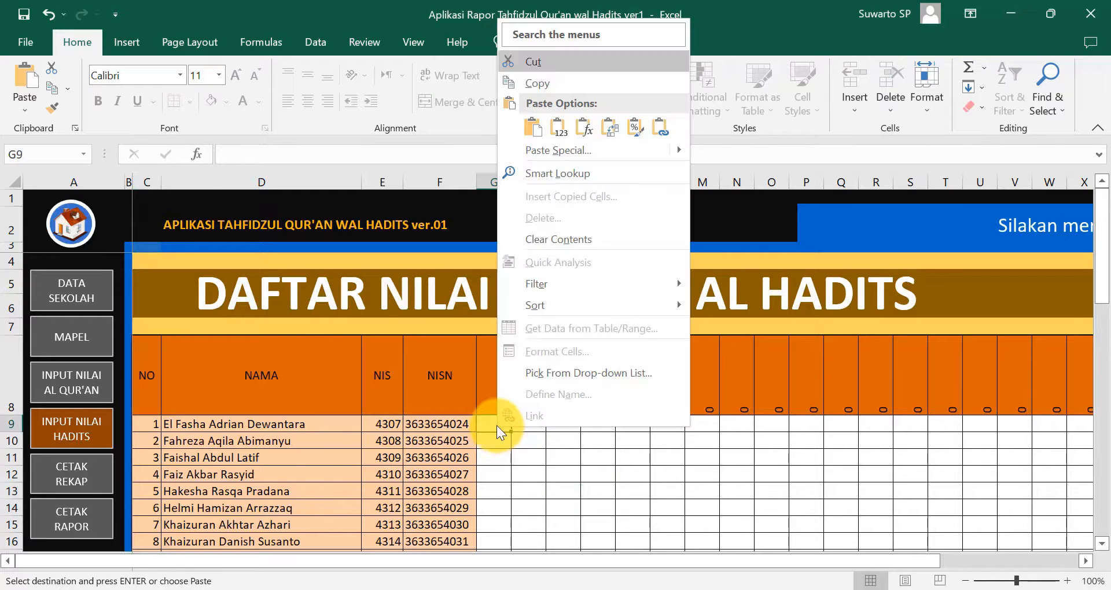
left_click(558, 126)
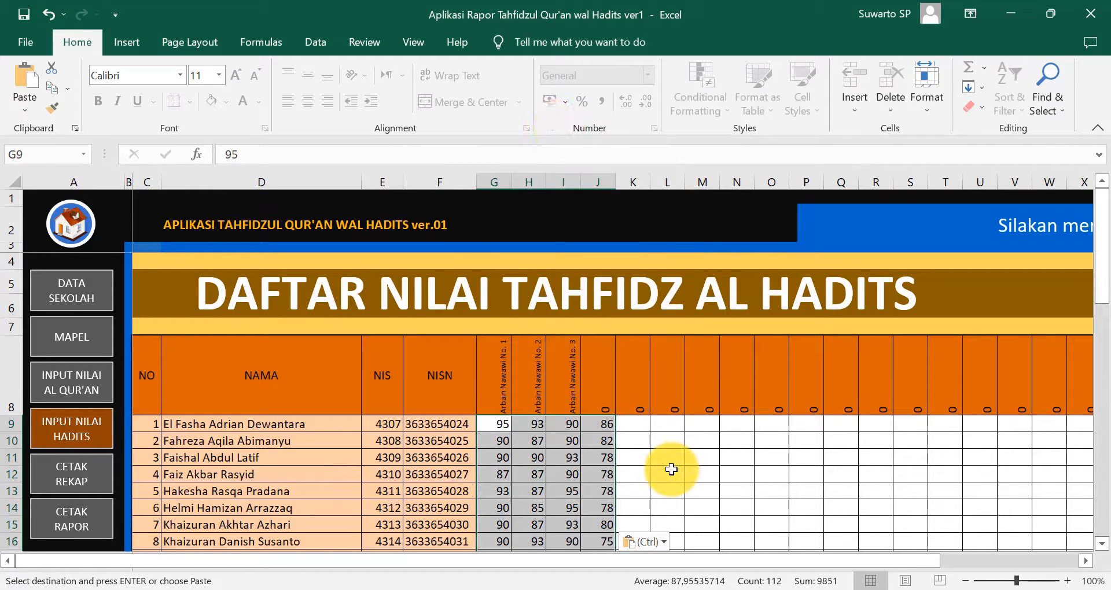
scroll(672, 469, "down", 1)
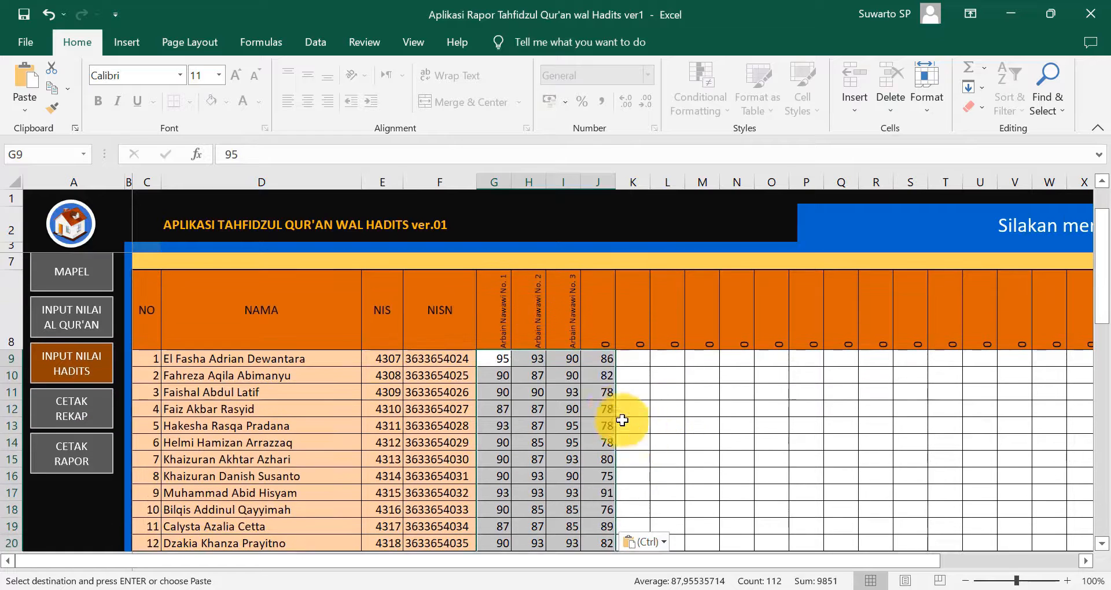
left_click(605, 361)
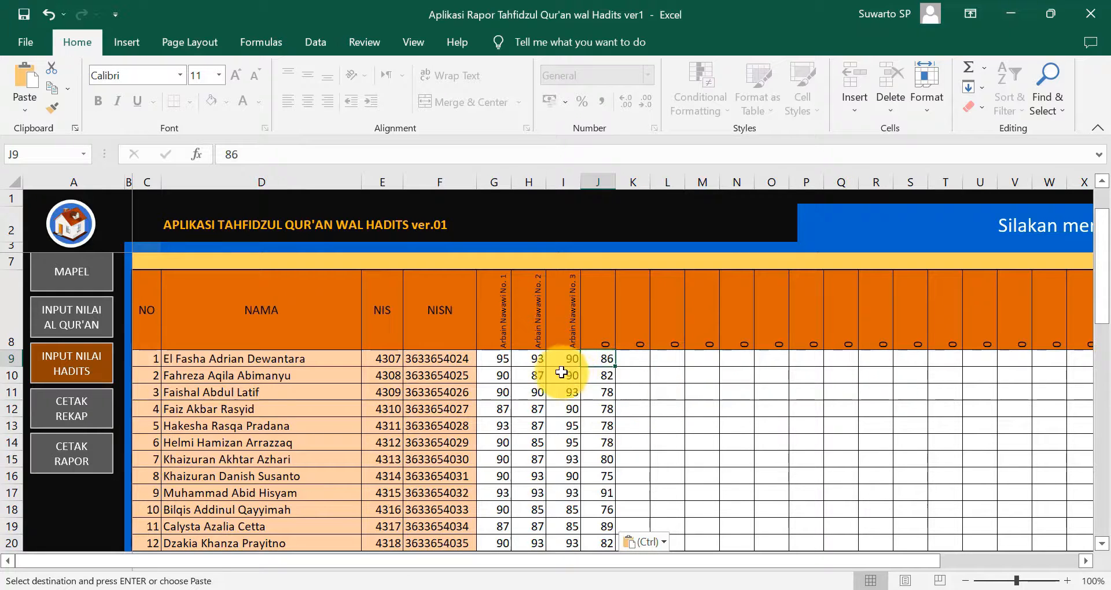
left_click(602, 334)
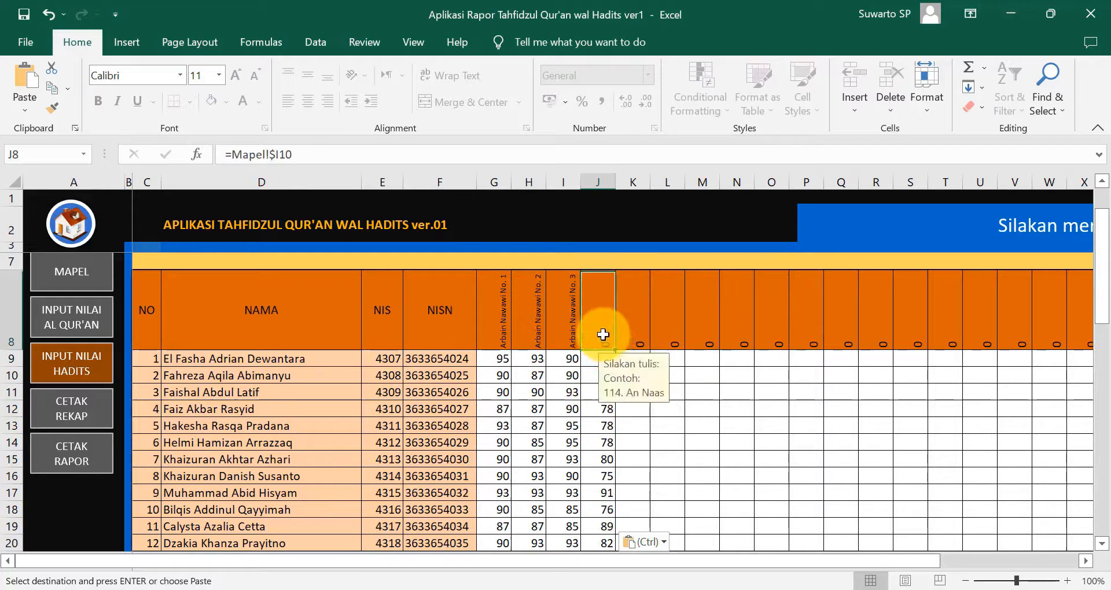
scroll(454, 397, "up", 1)
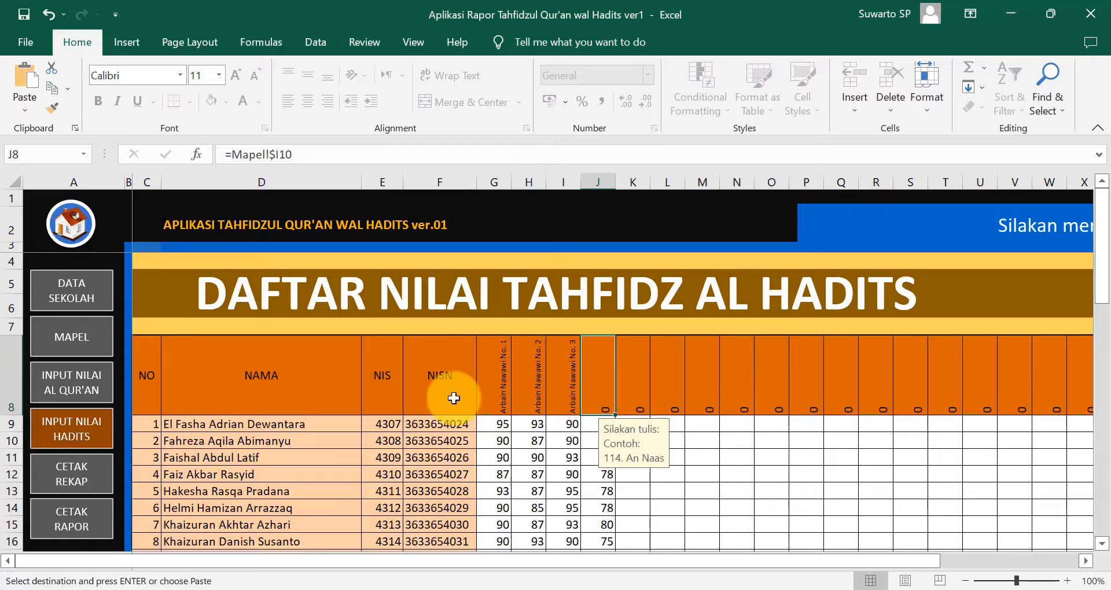
- Set I10 to Arbain Nawawi No. 4 with short name AN.4, then check the hadith score sheet
left_click(72, 349)
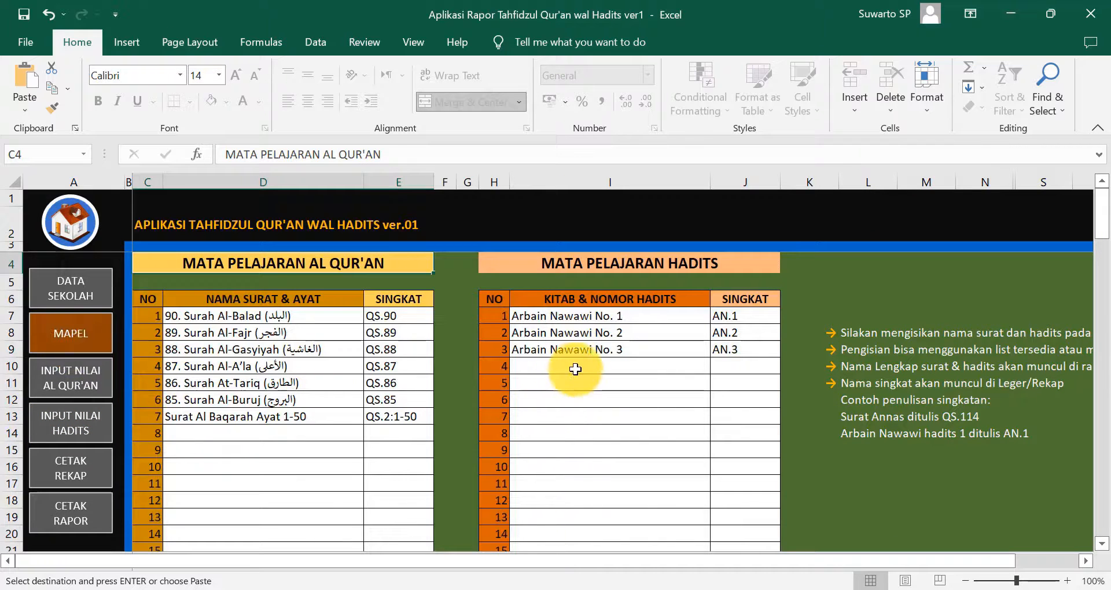
left_click(576, 366)
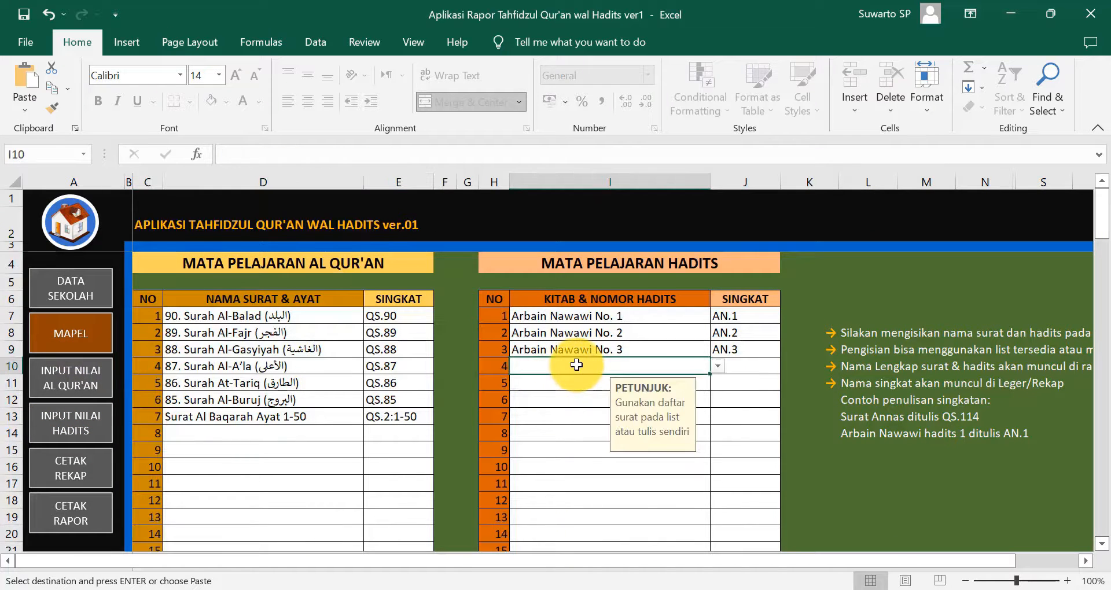
left_click(718, 366)
left_click(645, 416)
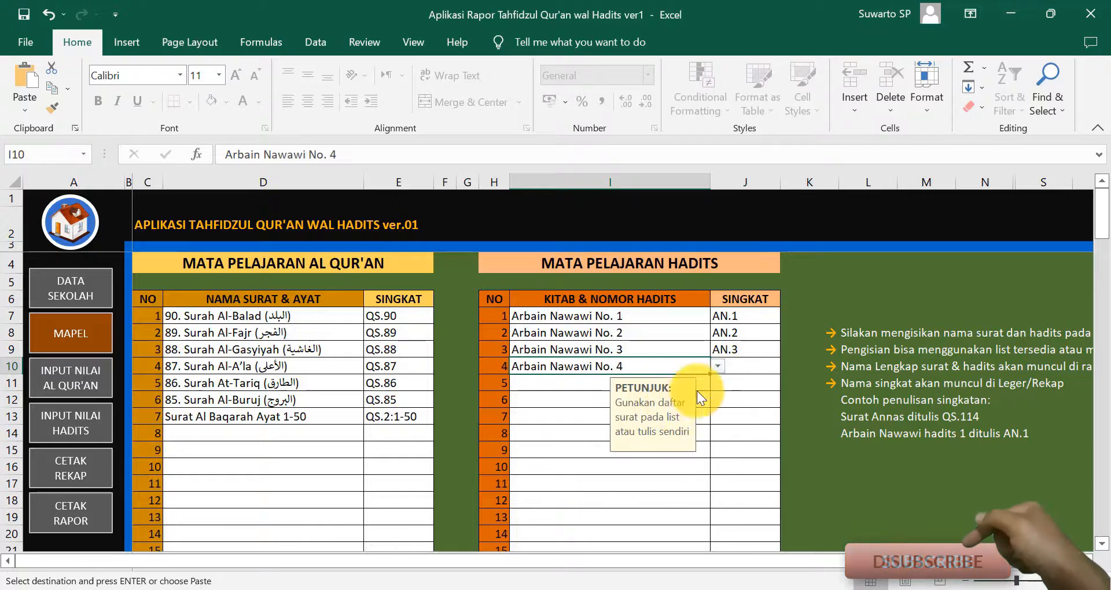
left_click(741, 367)
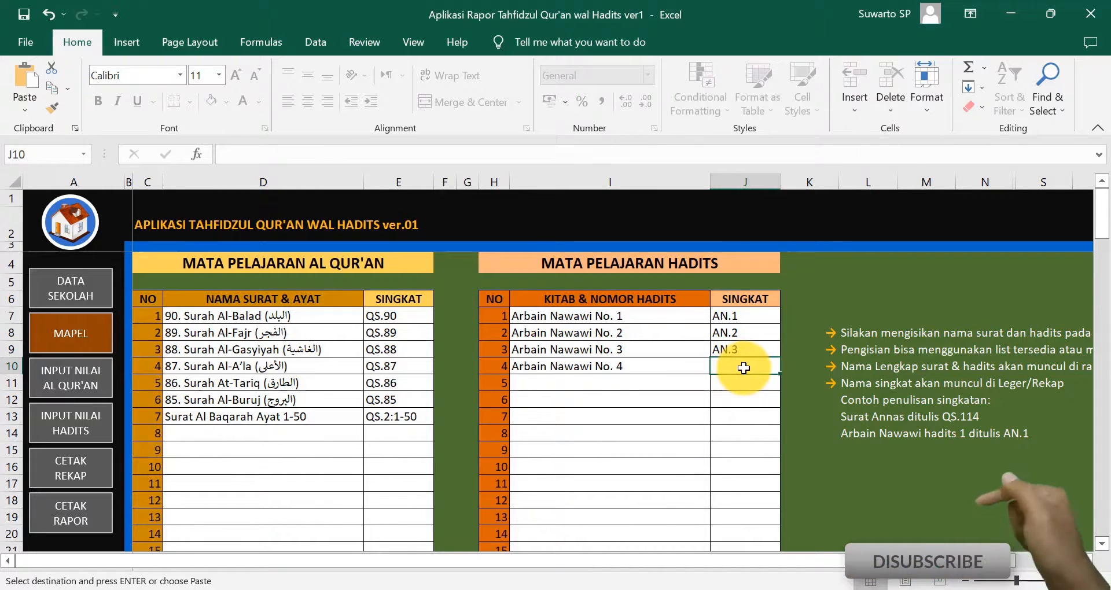
type("AN.4")
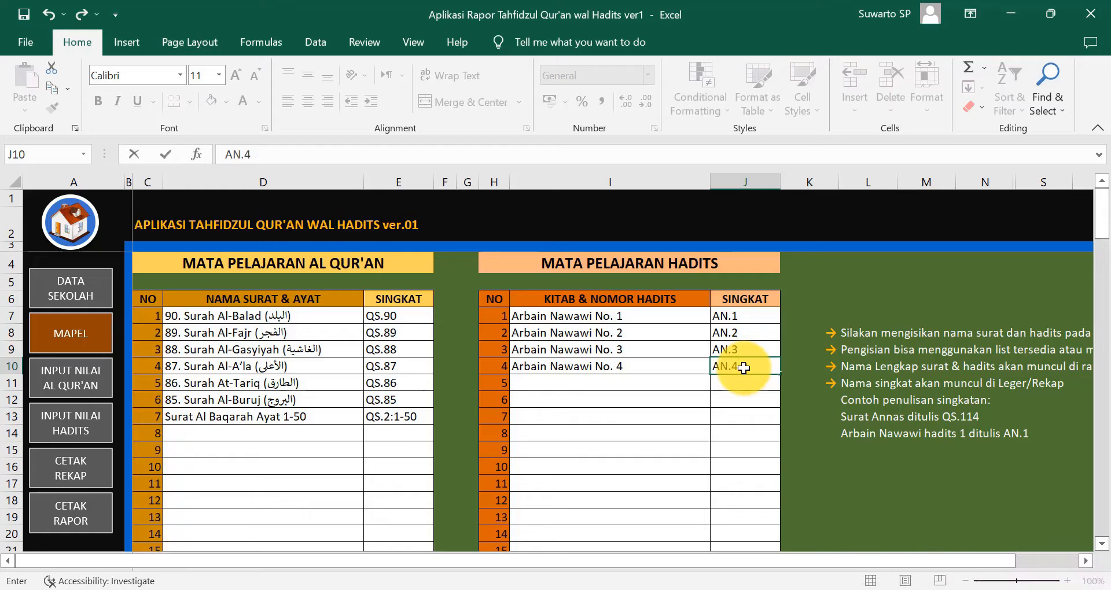
key("Return")
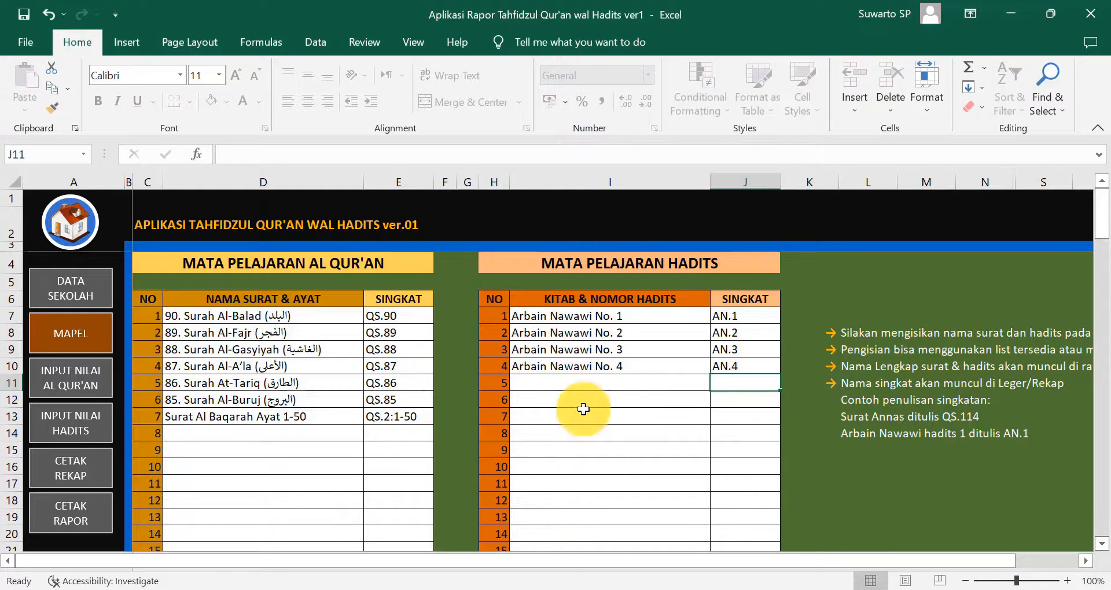
left_click(64, 431)
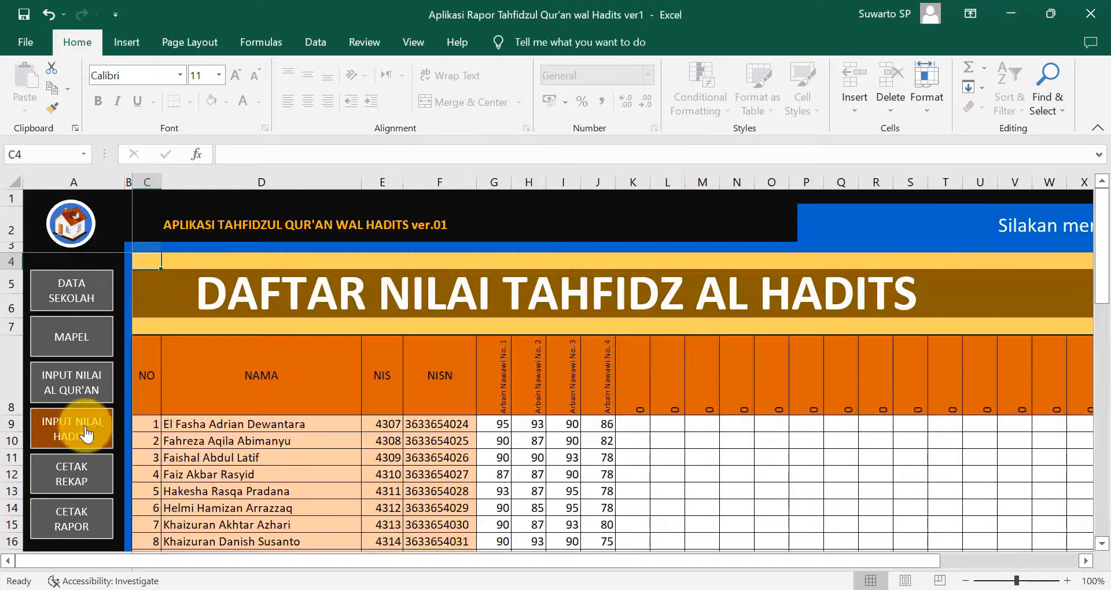
scroll(607, 428, "down", 3)
scroll(609, 437, "down", 3)
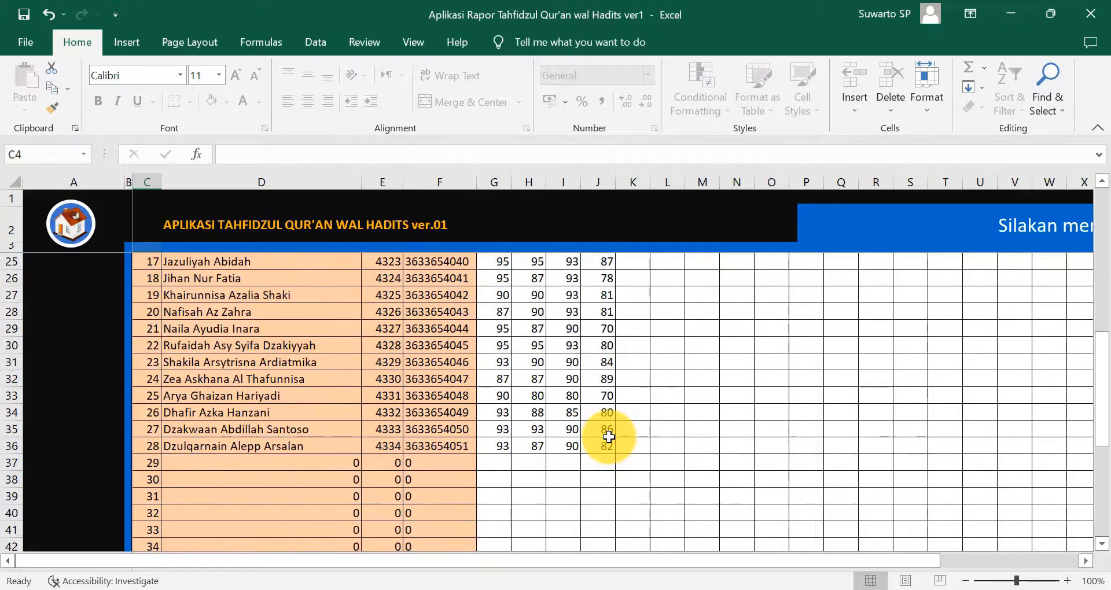
scroll(609, 435, "up", 7)
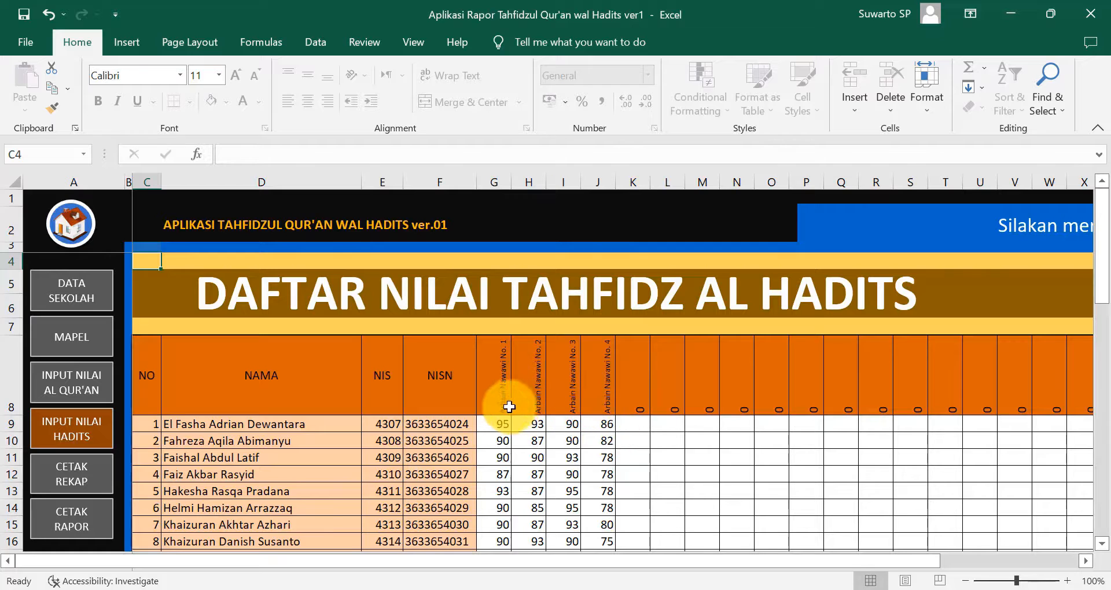
- Open the CETAK REKAP recap sheet and scroll back to its left edge to review the scores
left_click(72, 484)
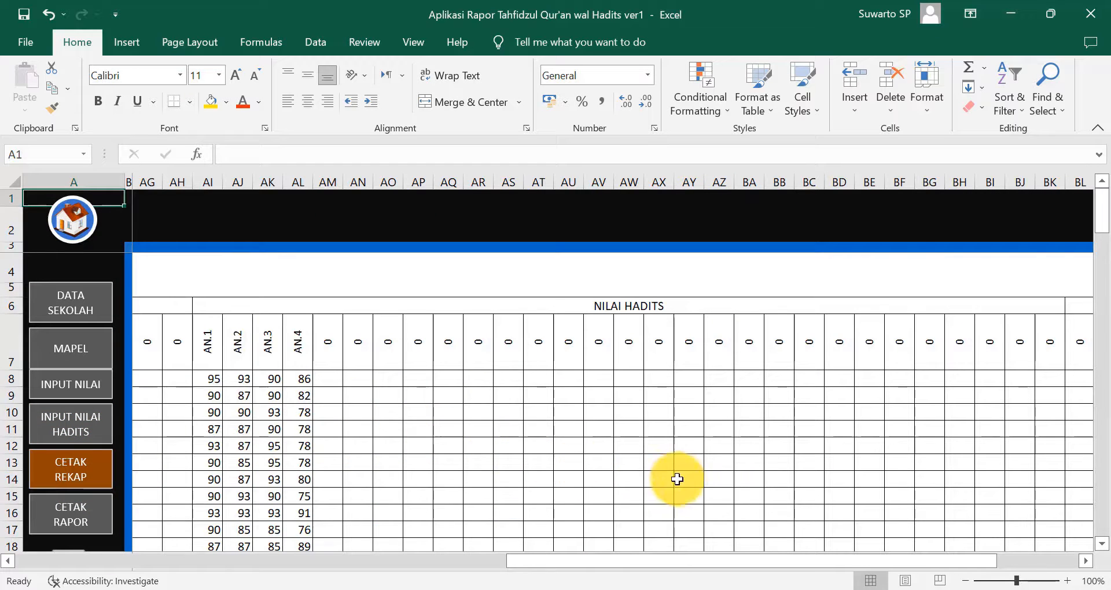
left_click_drag(843, 562, 414, 581)
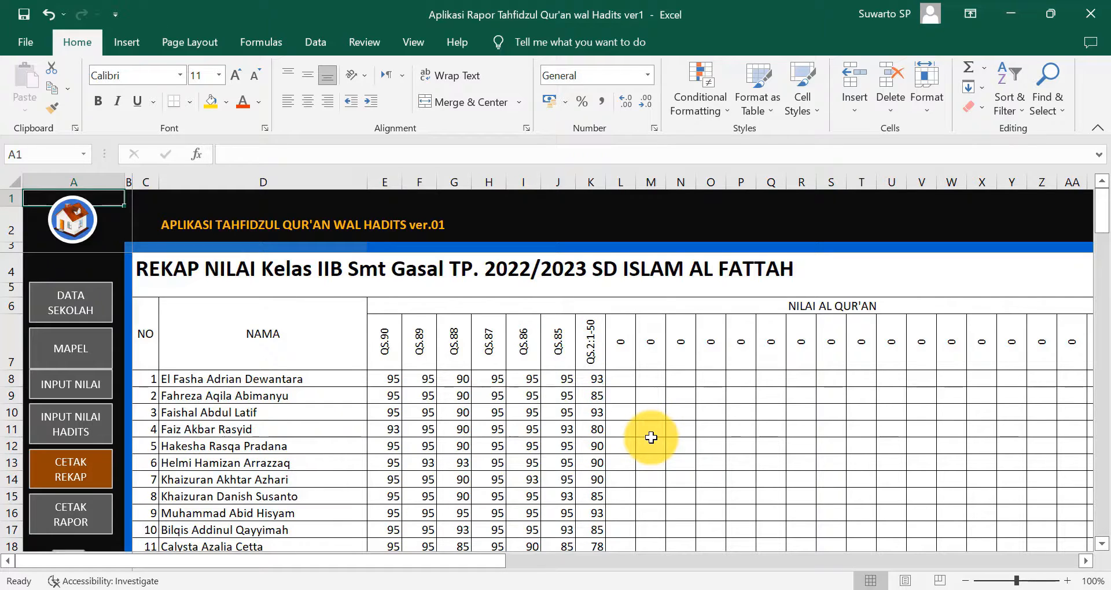
scroll(675, 467, "down", 7)
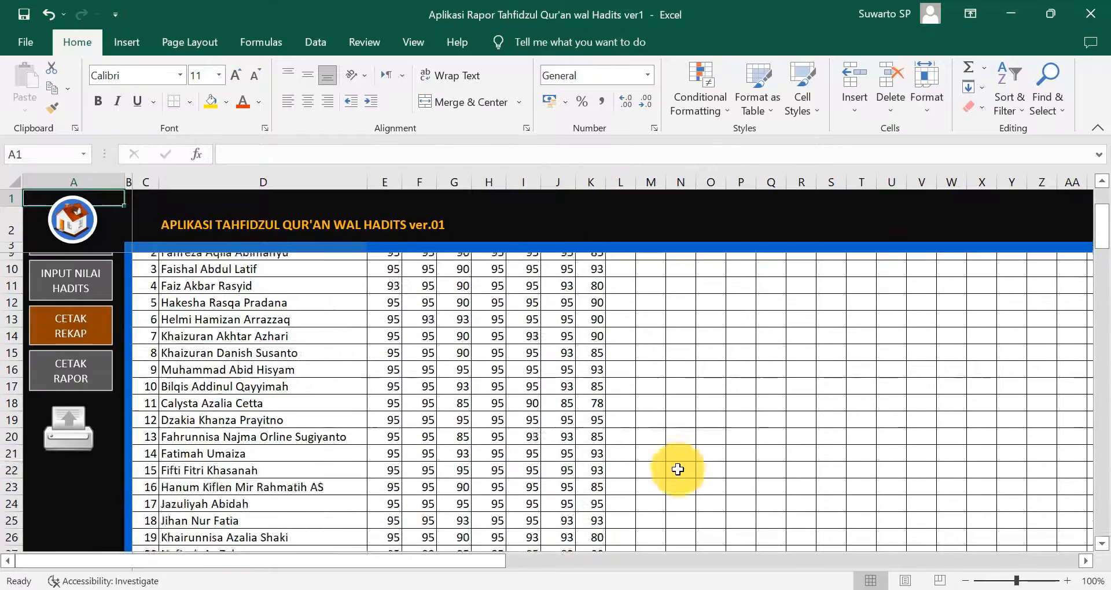
scroll(683, 472, "up", 4)
scroll(685, 474, "up", 3)
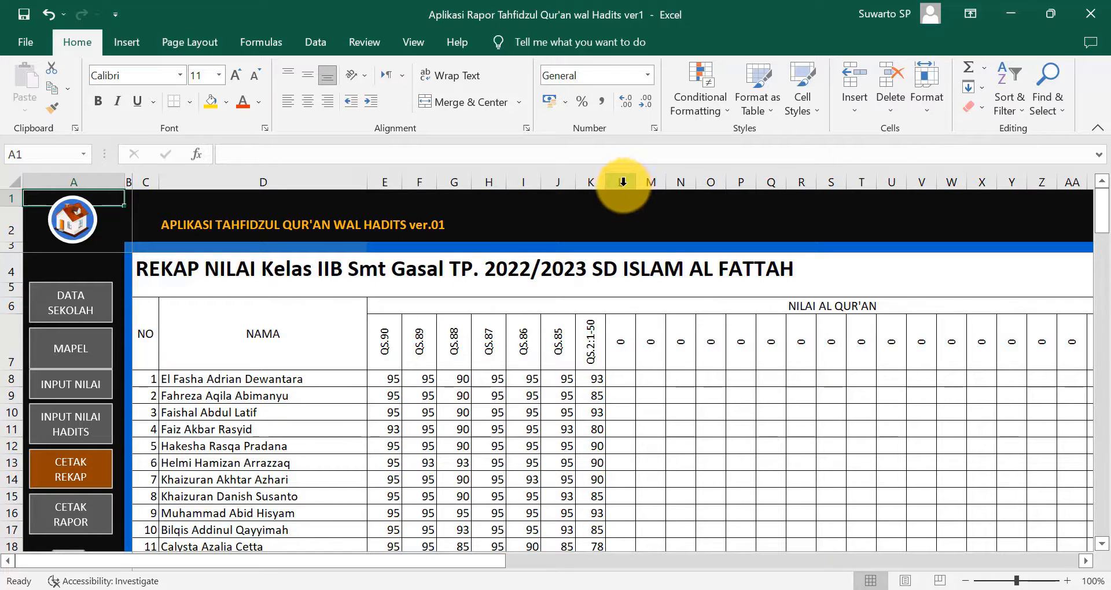
- Hide the empty Qur'an score columns L:AH
left_click_drag(623, 182, 566, 181)
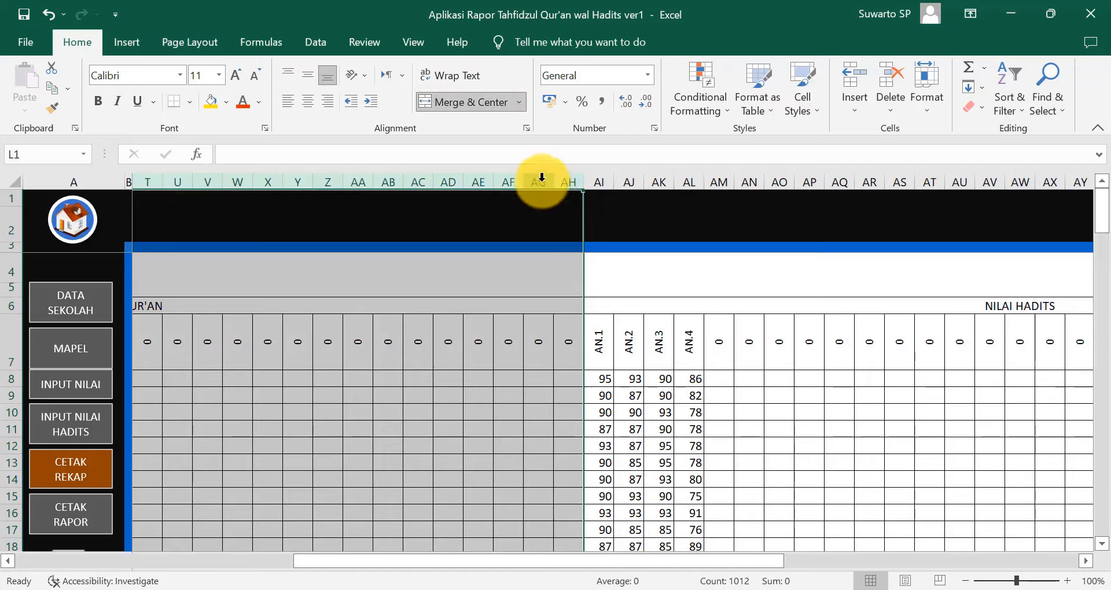
right_click(538, 181)
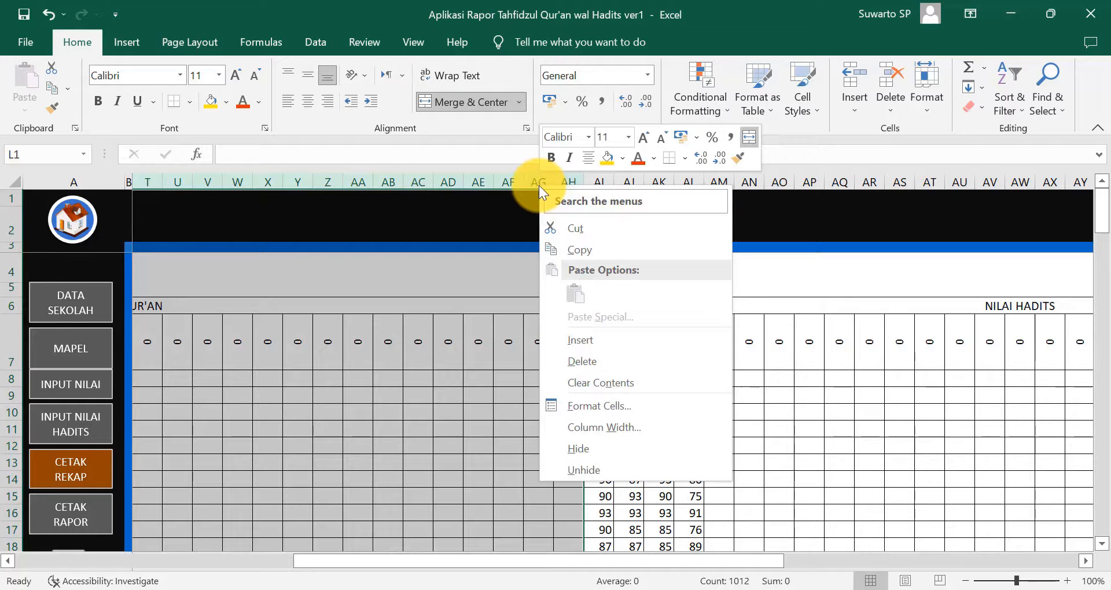
left_click(591, 453)
left_click(358, 462)
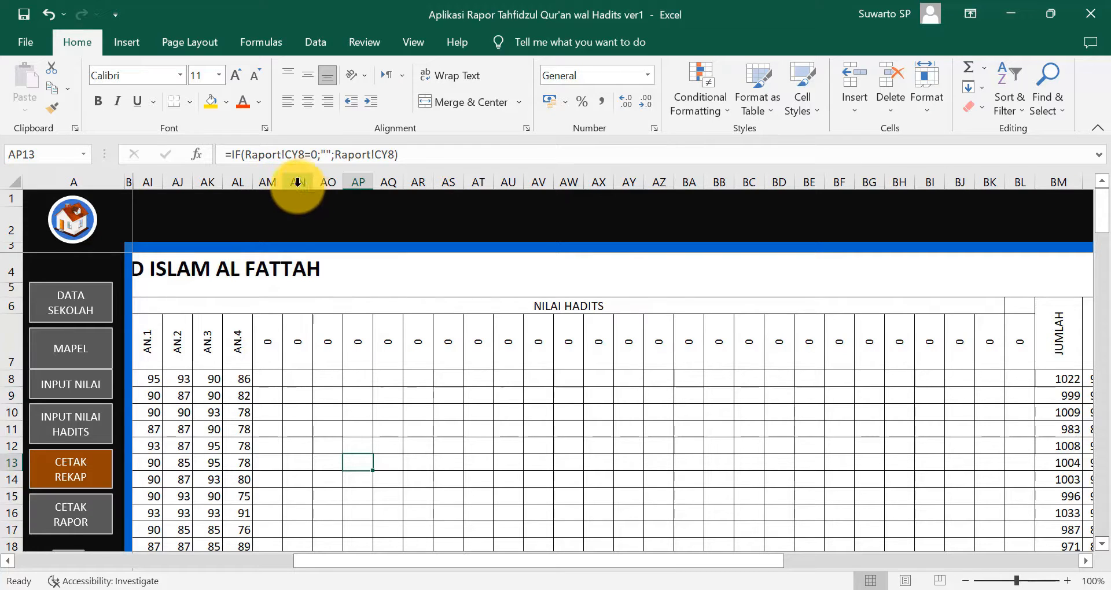
- Hide the empty hadith score columns AM:BL, leaving AN.1–AN.4 beside JUMLAH
left_click_drag(267, 181, 1015, 179)
right_click(1016, 183)
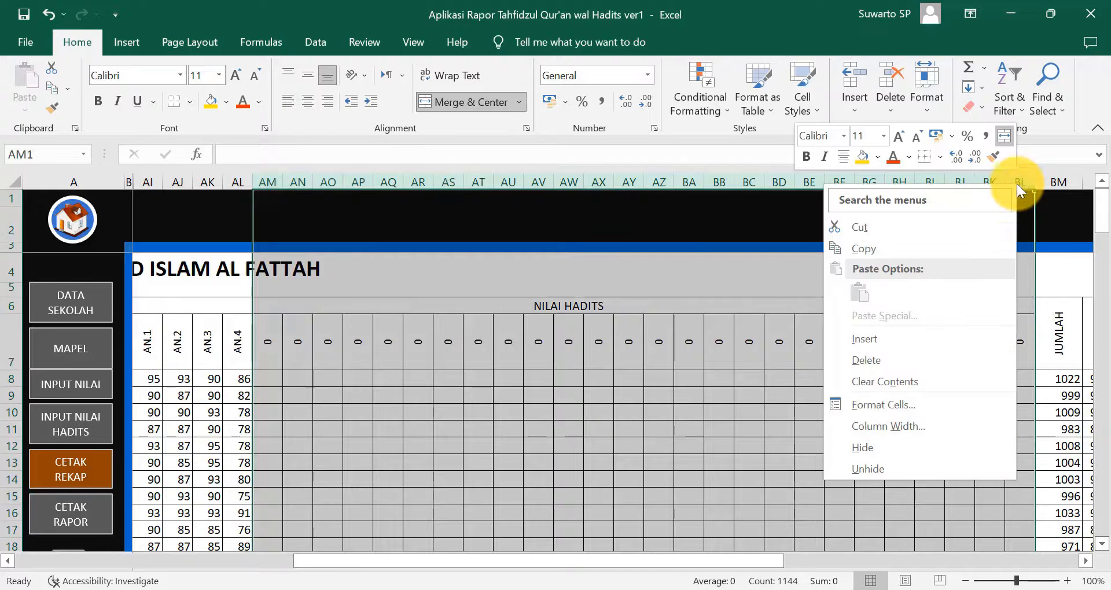
left_click(873, 445)
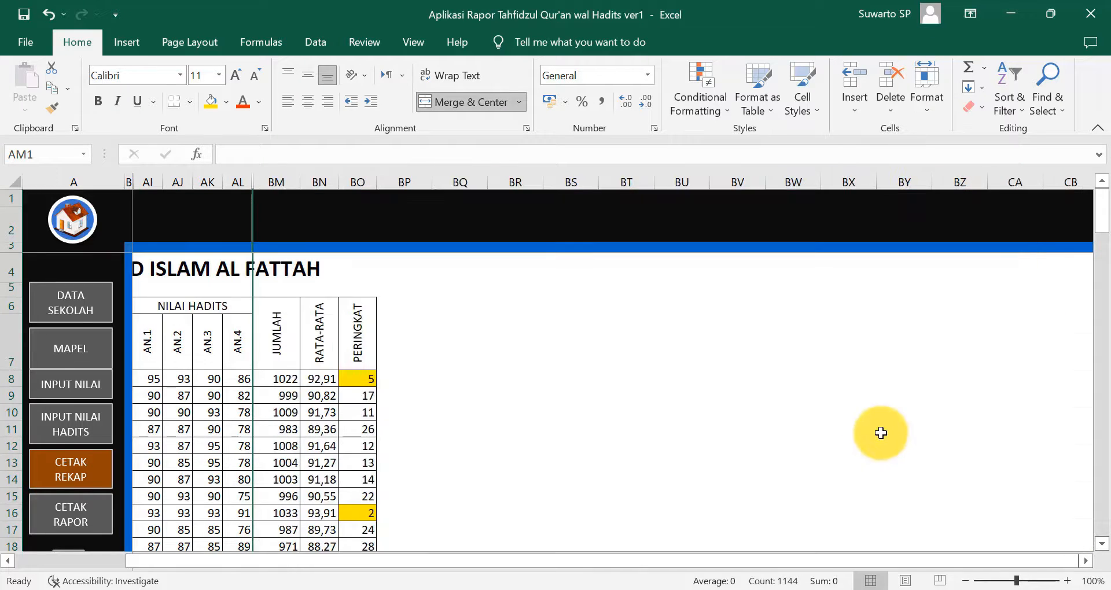
left_click(703, 460)
- Hide empty student rows 36–47 so NILAI TERENDAH directly follows the 28th student
left_click_drag(855, 557, 742, 559)
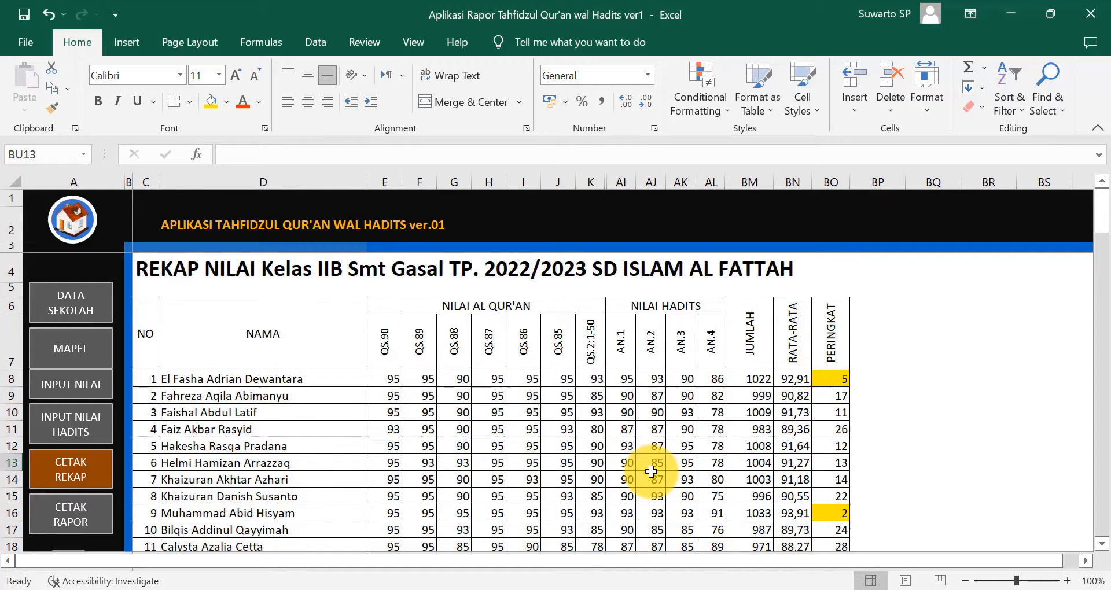
scroll(320, 473, "down", 2)
scroll(323, 478, "up", 2)
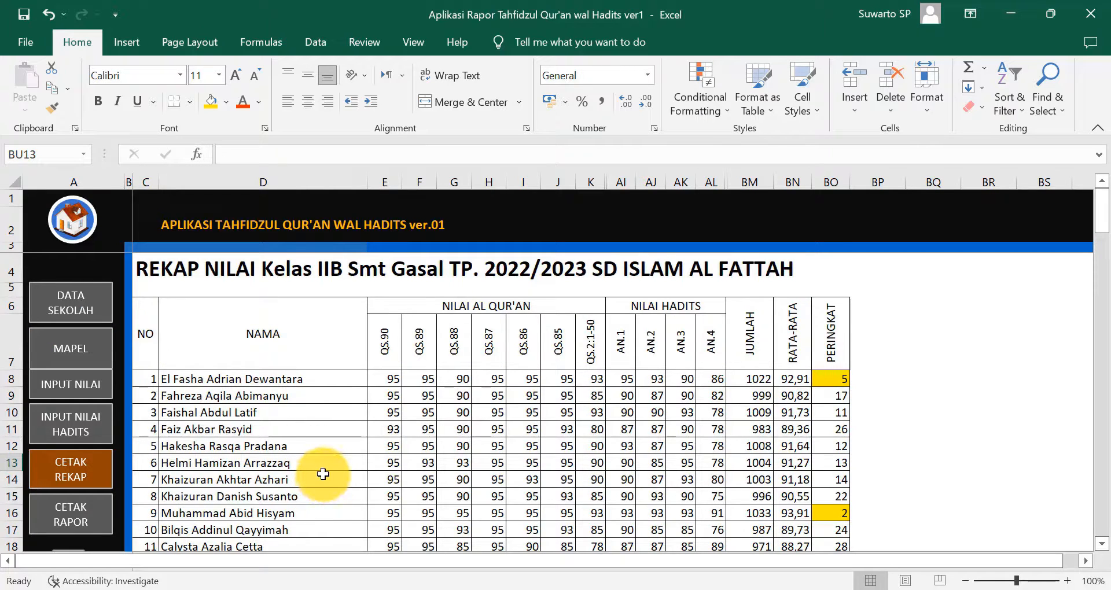
scroll(323, 472, "down", 6)
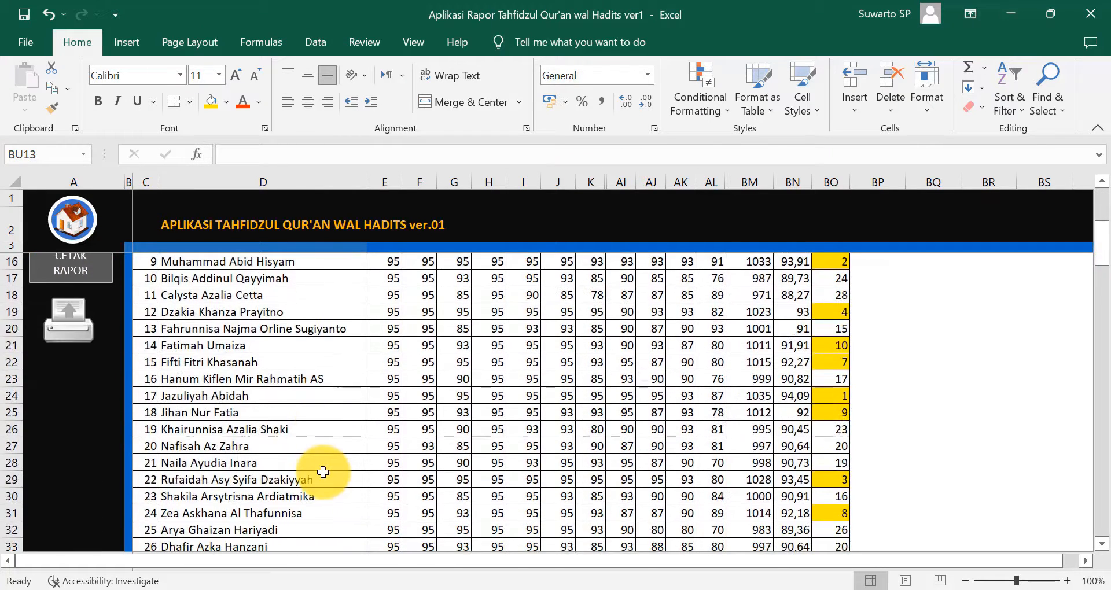
scroll(323, 473, "down", 1)
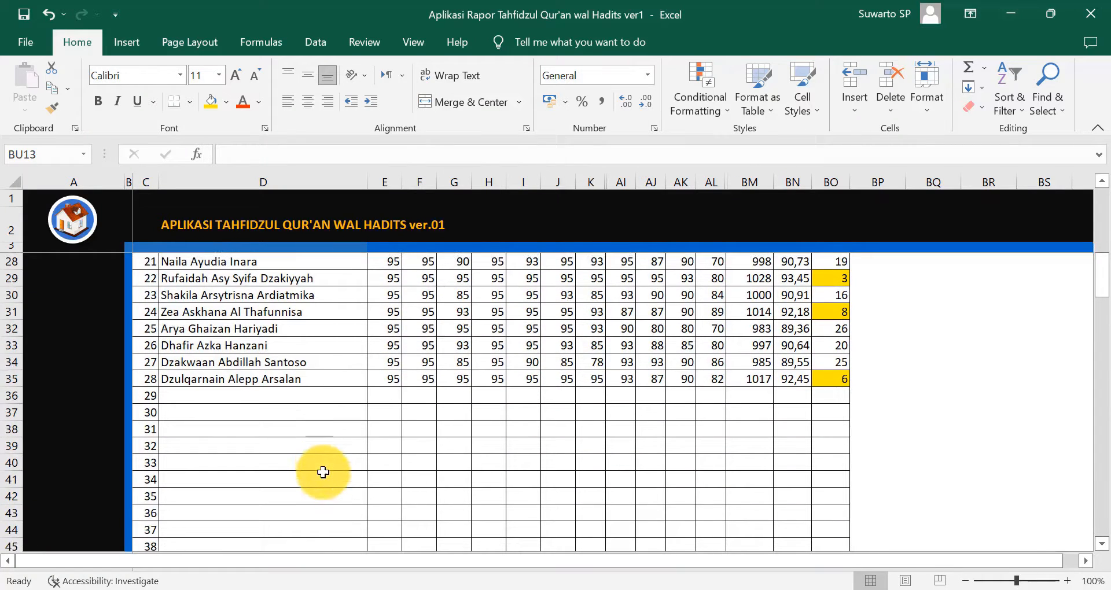
scroll(323, 473, "down", 3)
scroll(322, 471, "up", 2)
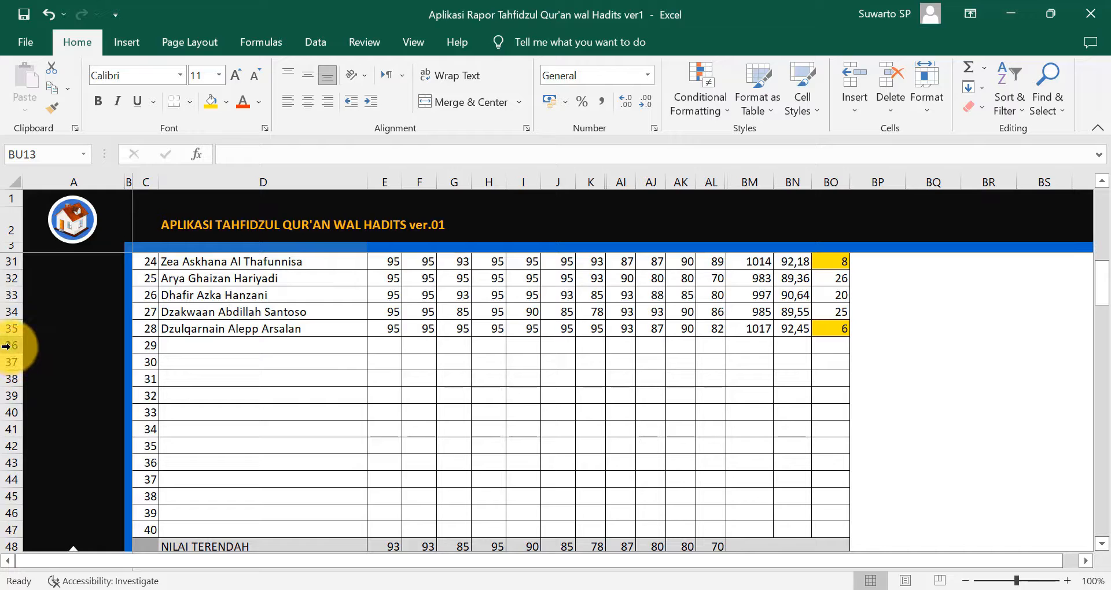
left_click_drag(7, 345, 4, 528)
right_click(10, 478)
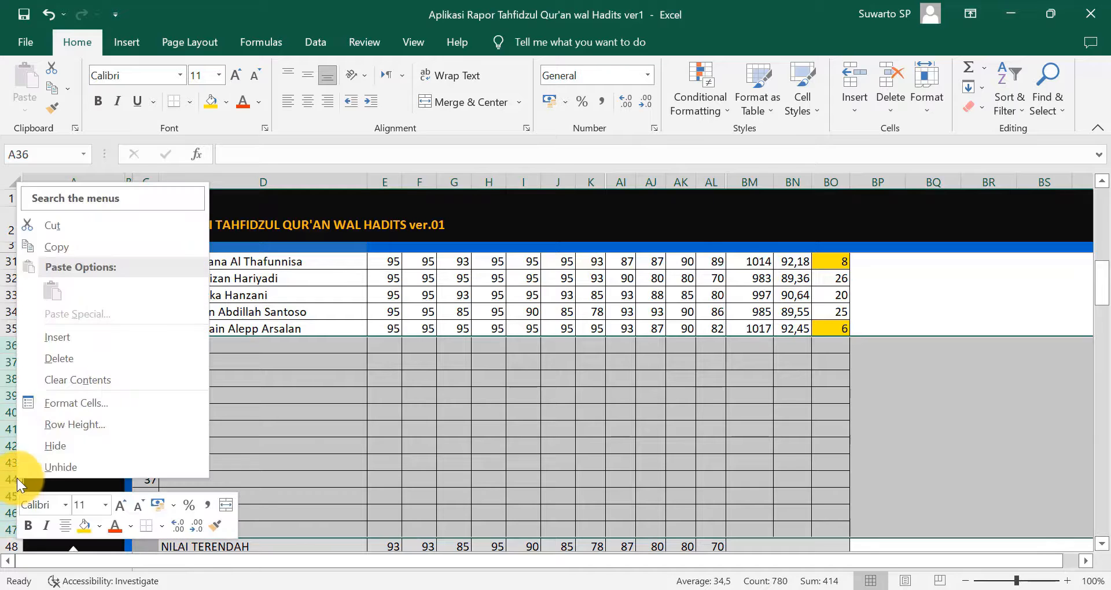
left_click(53, 447)
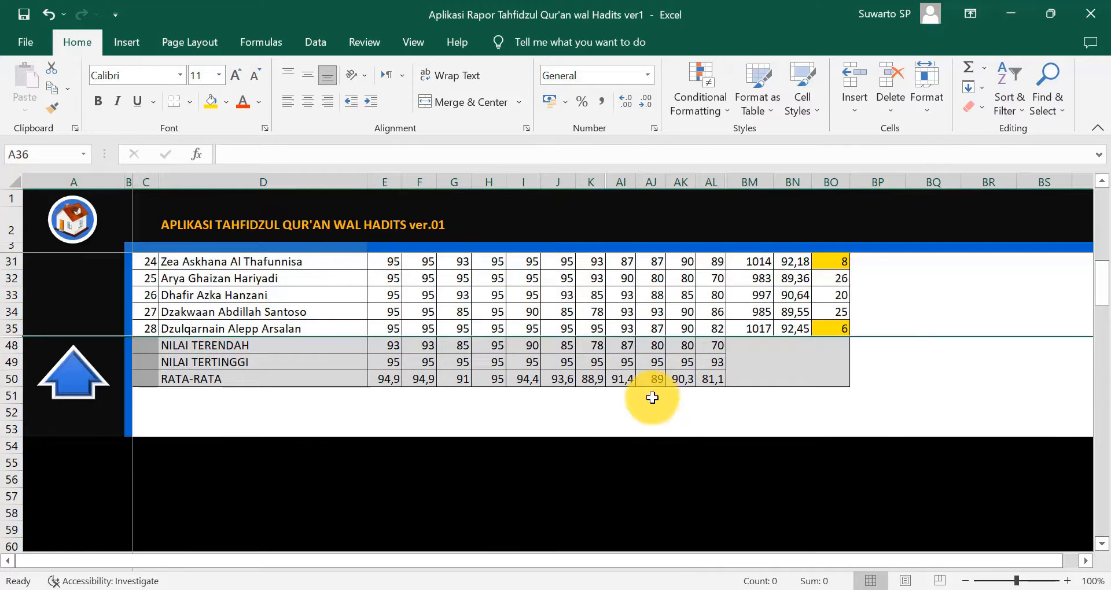
left_click_drag(651, 396, 651, 412)
scroll(923, 368, "up", 9)
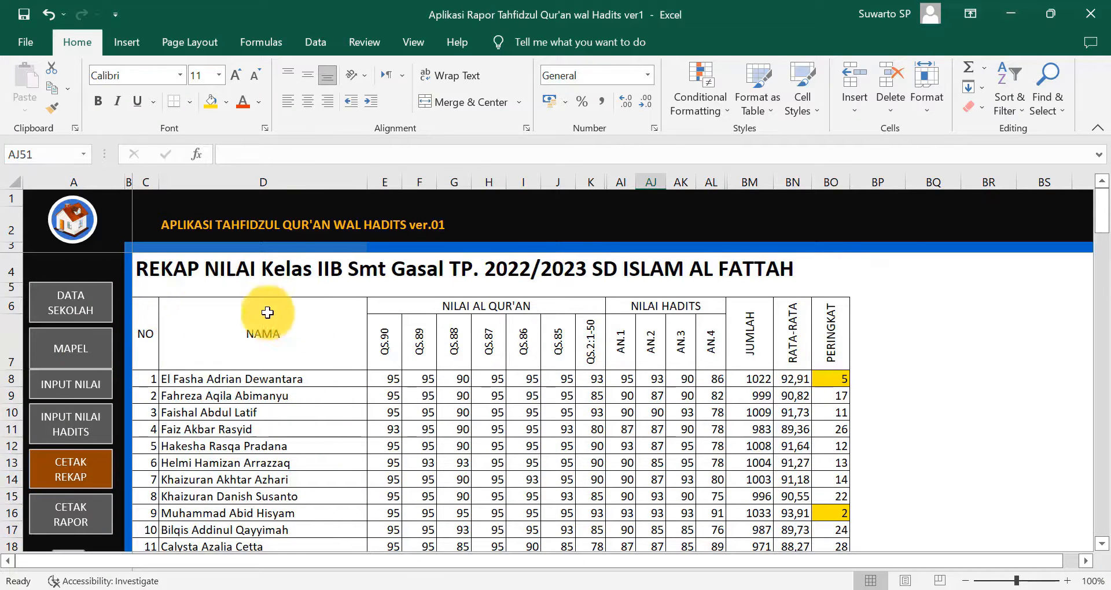
scroll(416, 432, "down", 2)
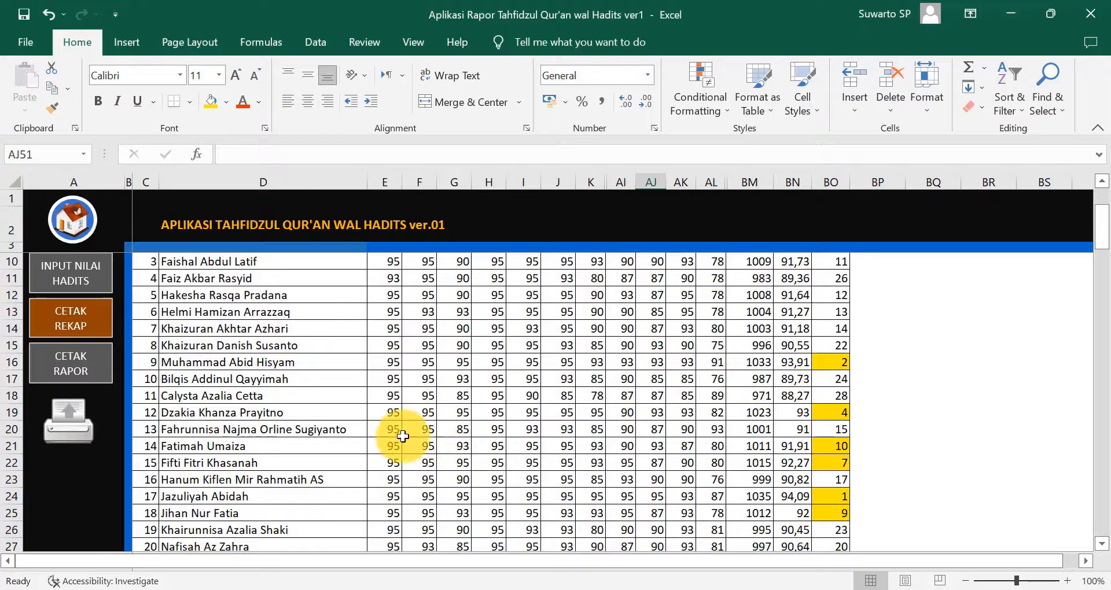
- Preview the REKAP NILAI recap page from the Print dialog
left_click(70, 438)
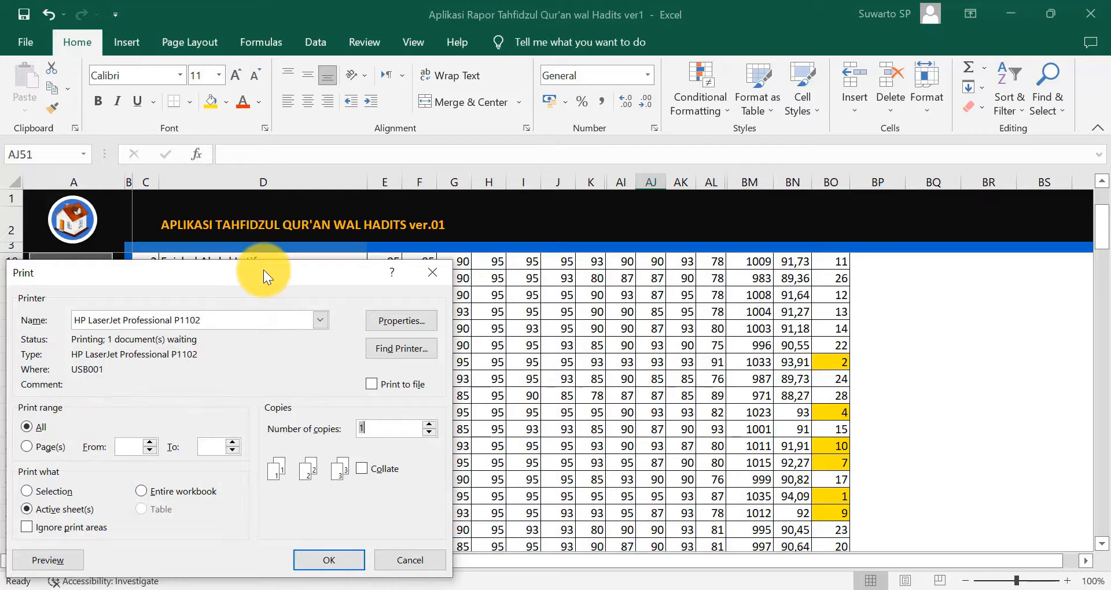
left_click_drag(263, 269, 530, 111)
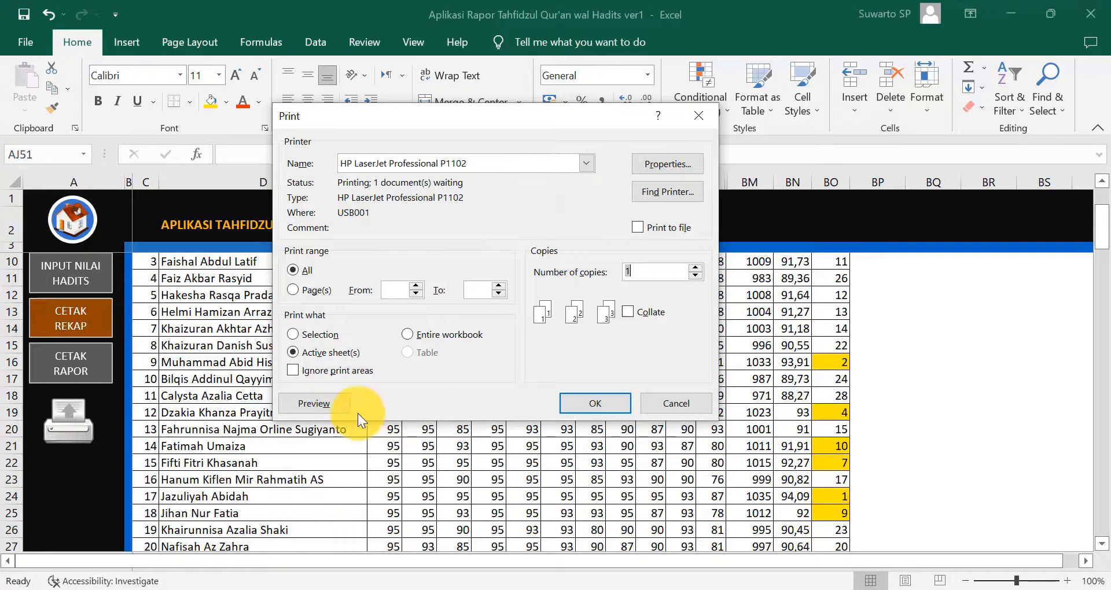
left_click(318, 406)
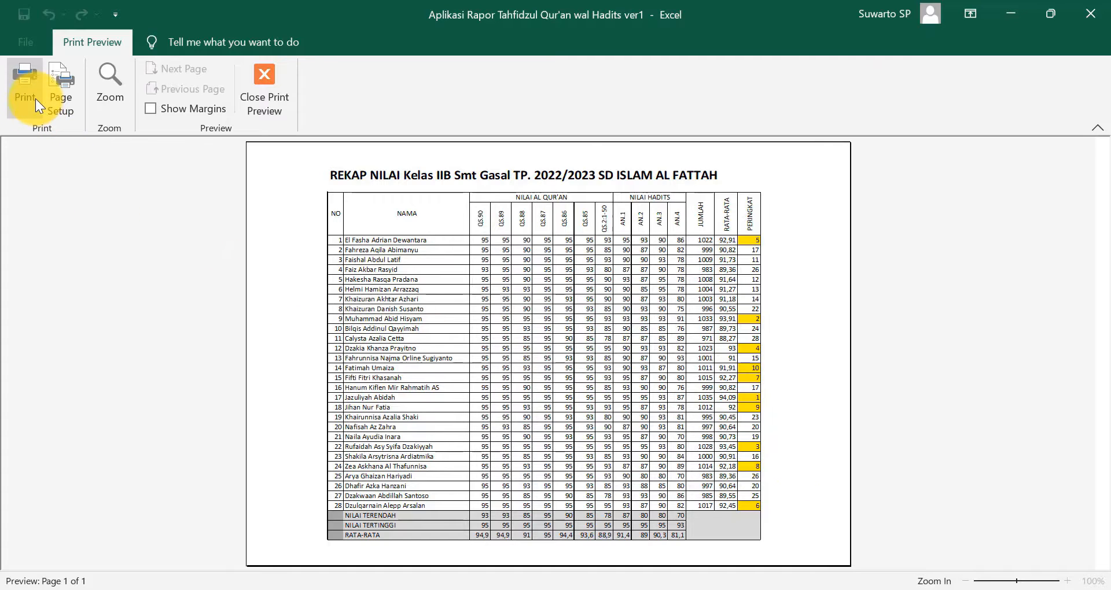
- In Page Setup, set the recap's paper size to Legal
left_click(57, 97)
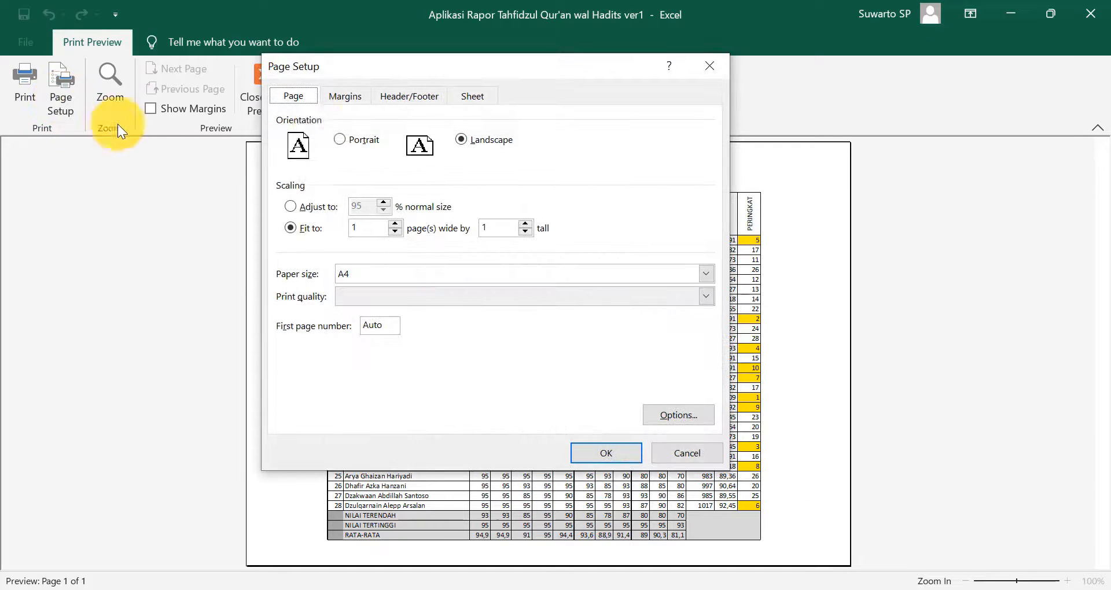
left_click(349, 96)
left_click(294, 98)
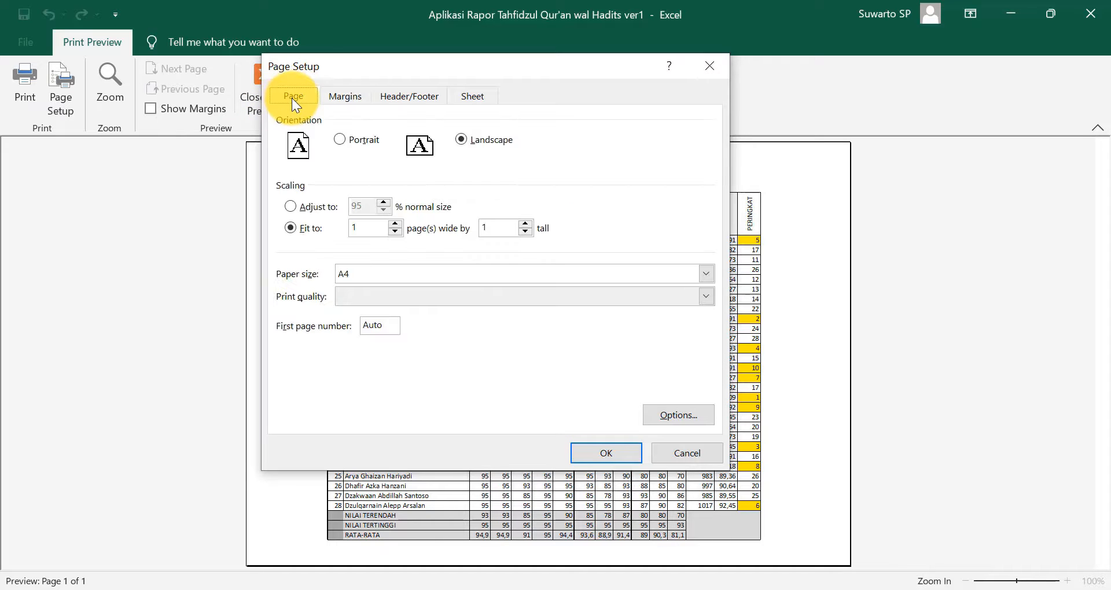
left_click(704, 273)
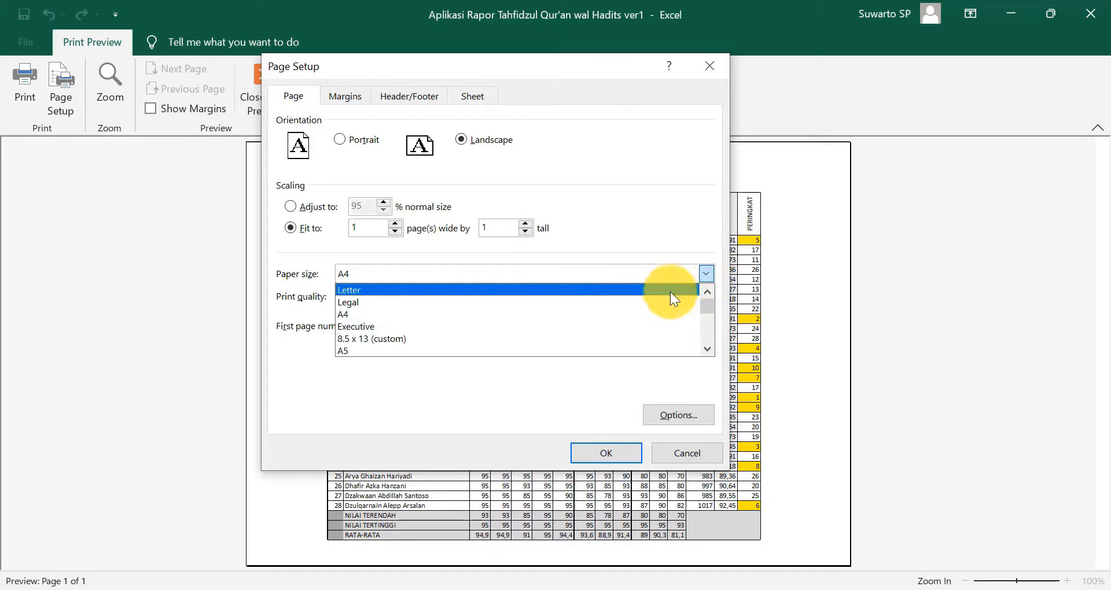
left_click(607, 301)
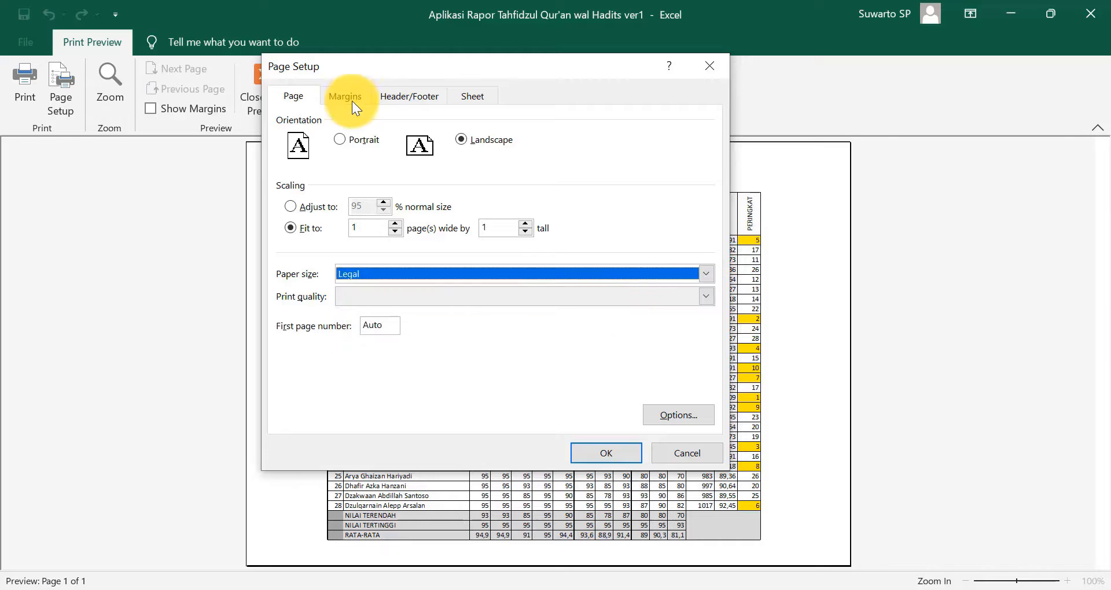
left_click(352, 97)
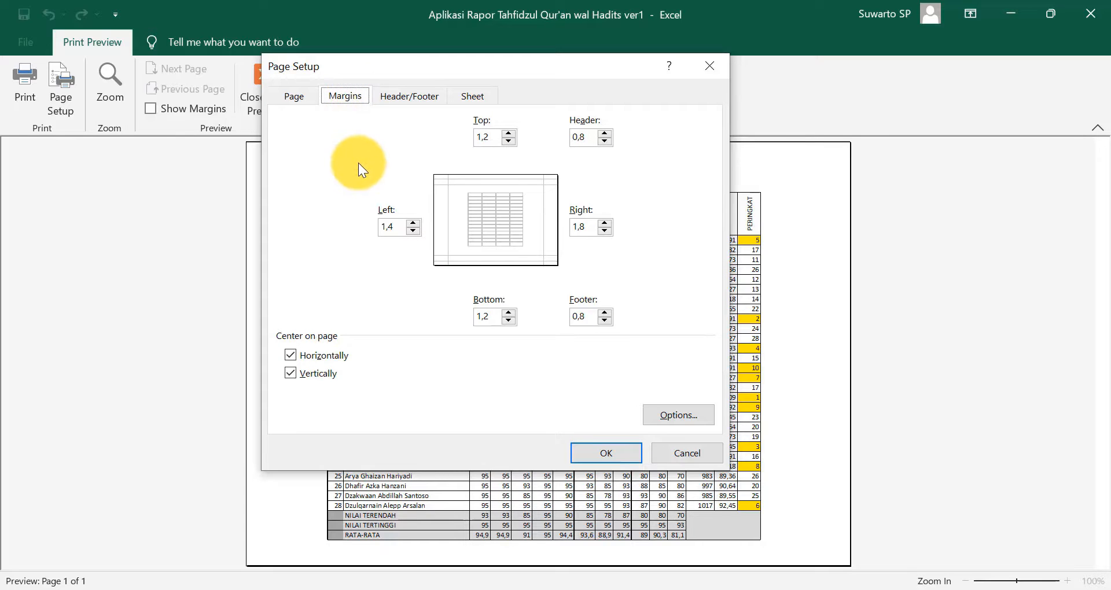
left_click(603, 454)
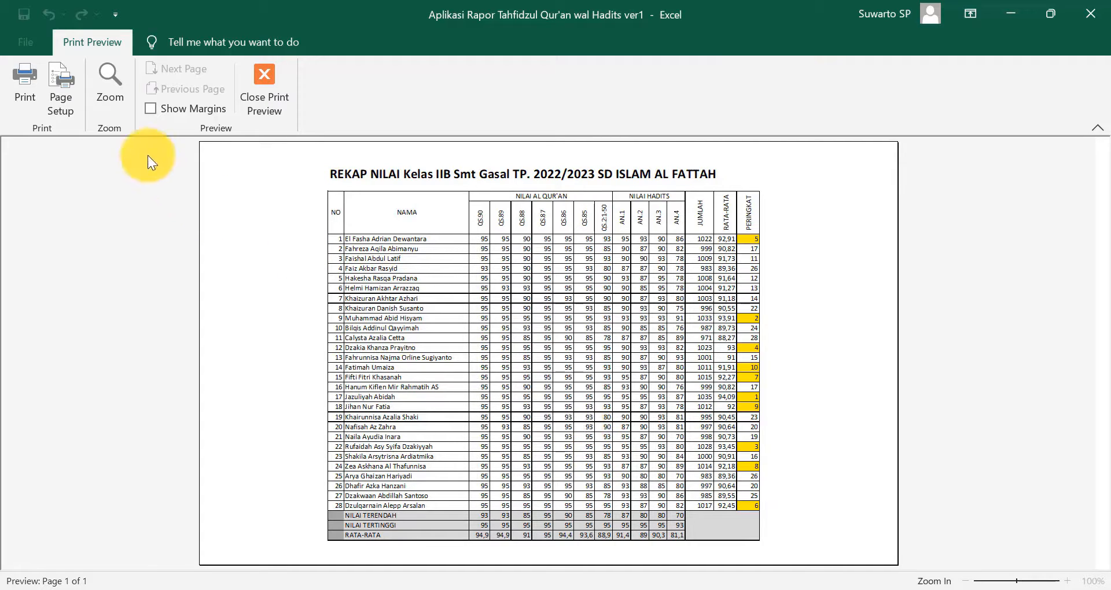
- Change the recap's paper size to Letter, keeping landscape on one page
left_click(64, 104)
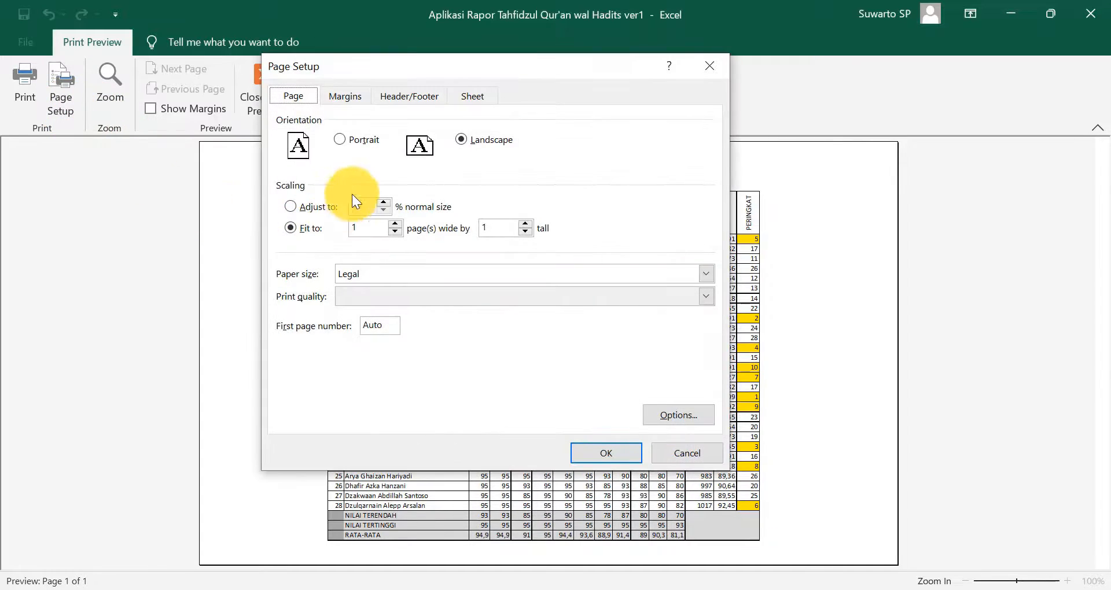
left_click(419, 278)
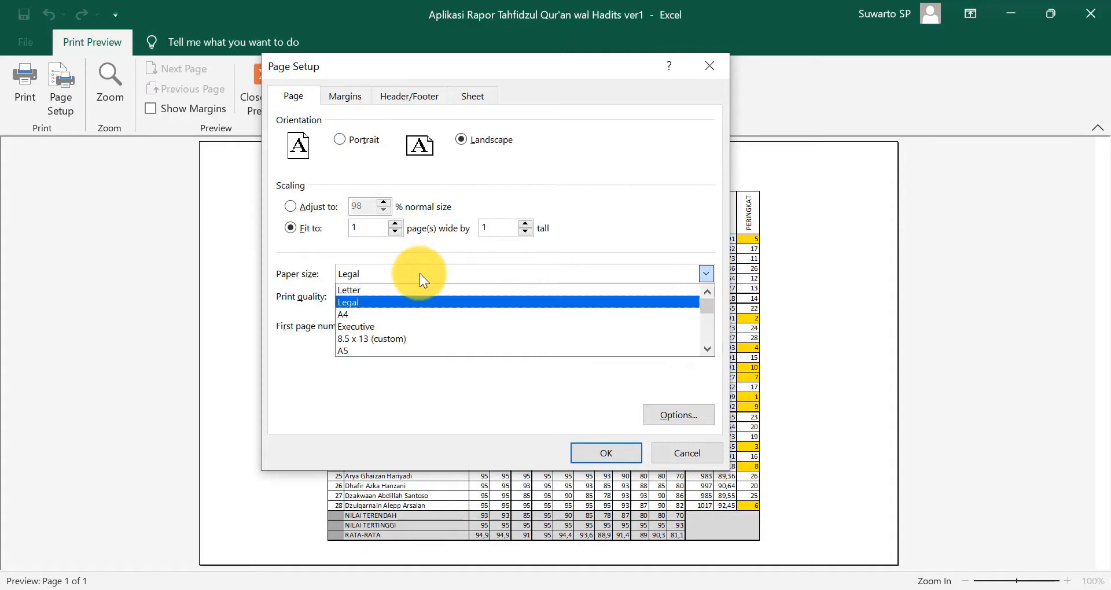
left_click(425, 291)
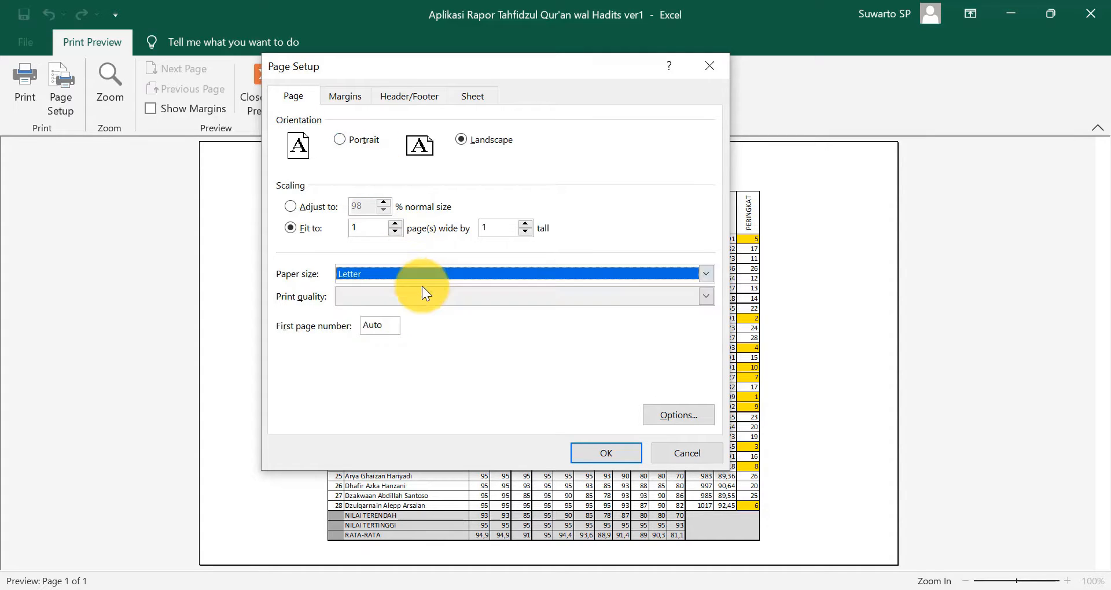
left_click(605, 451)
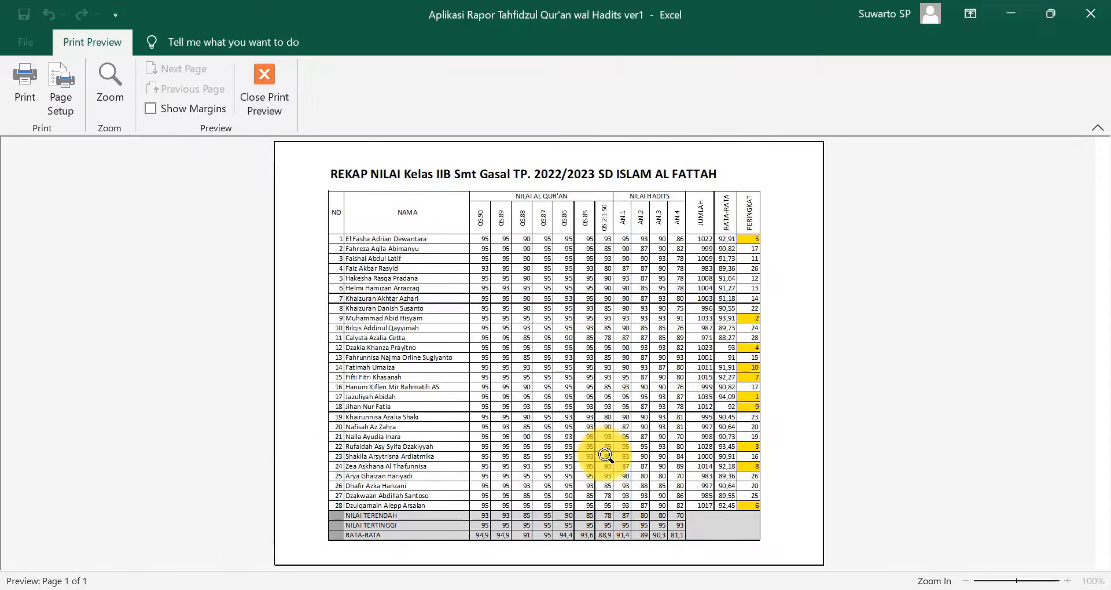
- Raise the top margin, shift the right margin, and print the one-page recap
left_click(152, 109)
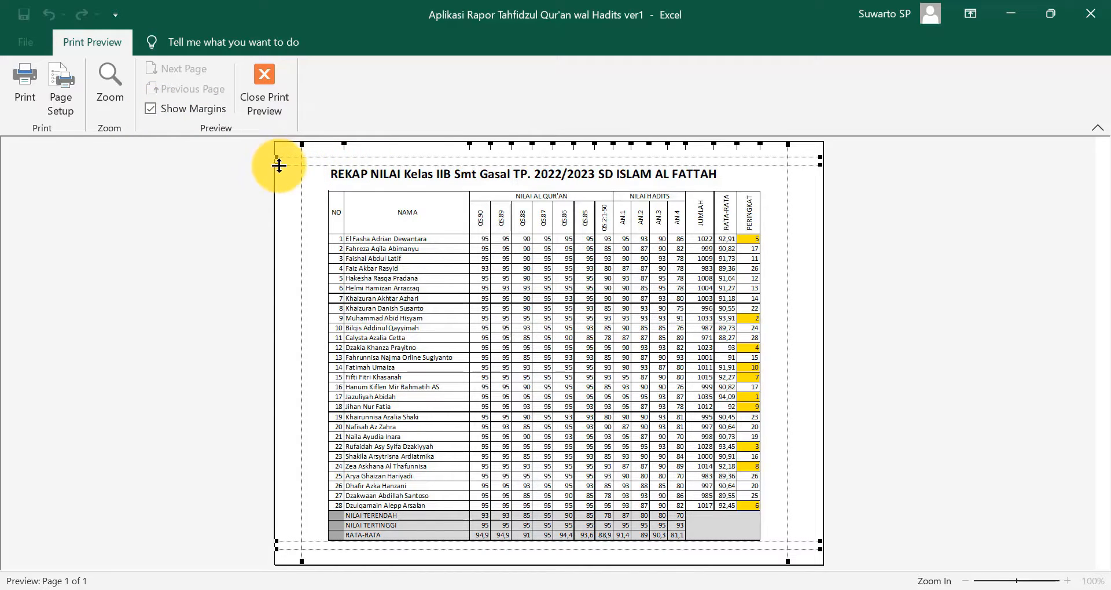
left_click_drag(278, 165, 278, 159)
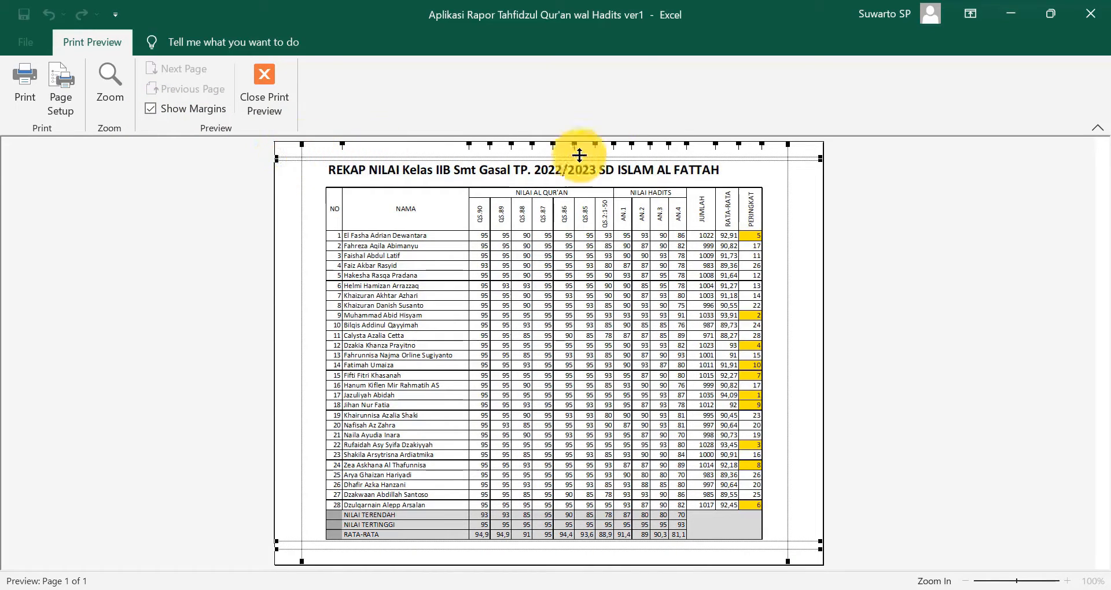
left_click_drag(789, 144, 799, 146)
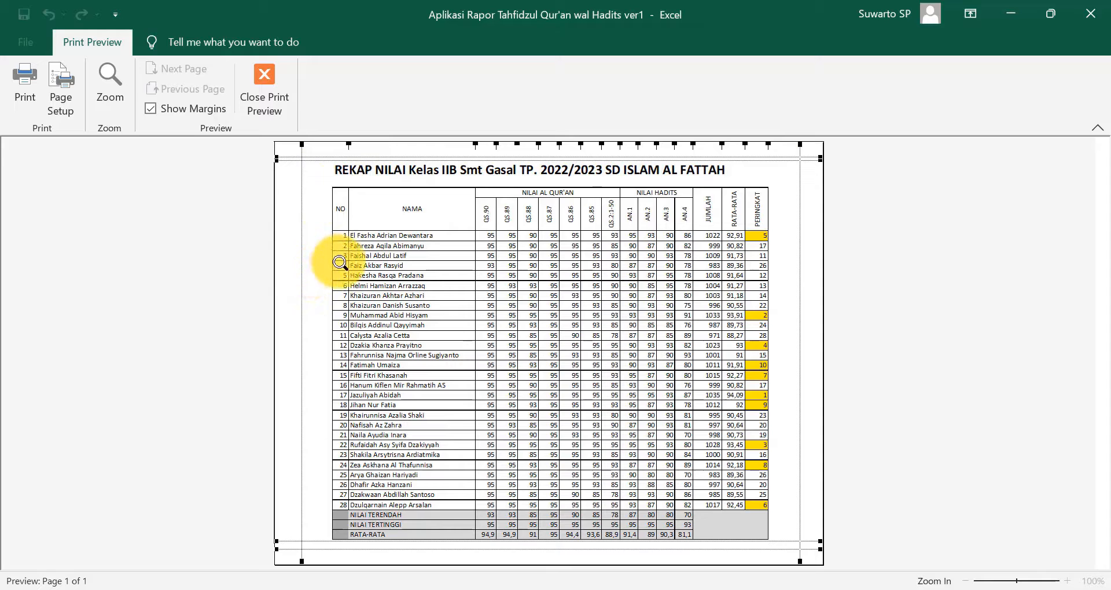
left_click(27, 91)
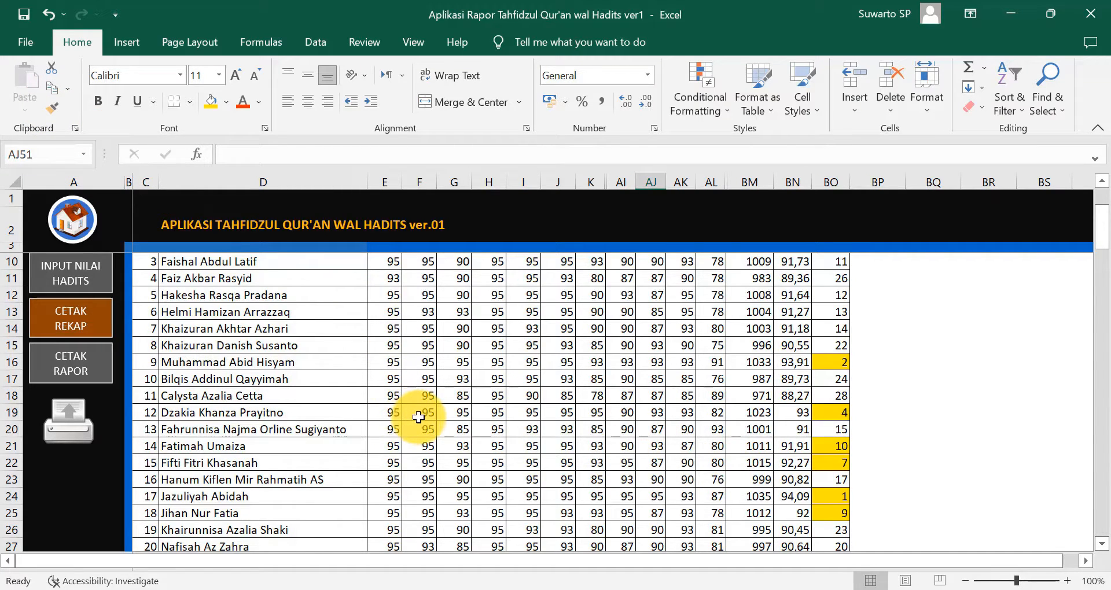
- Switch to the CETAK RAPOR report card sheet and scroll through its score tables
left_click(79, 373)
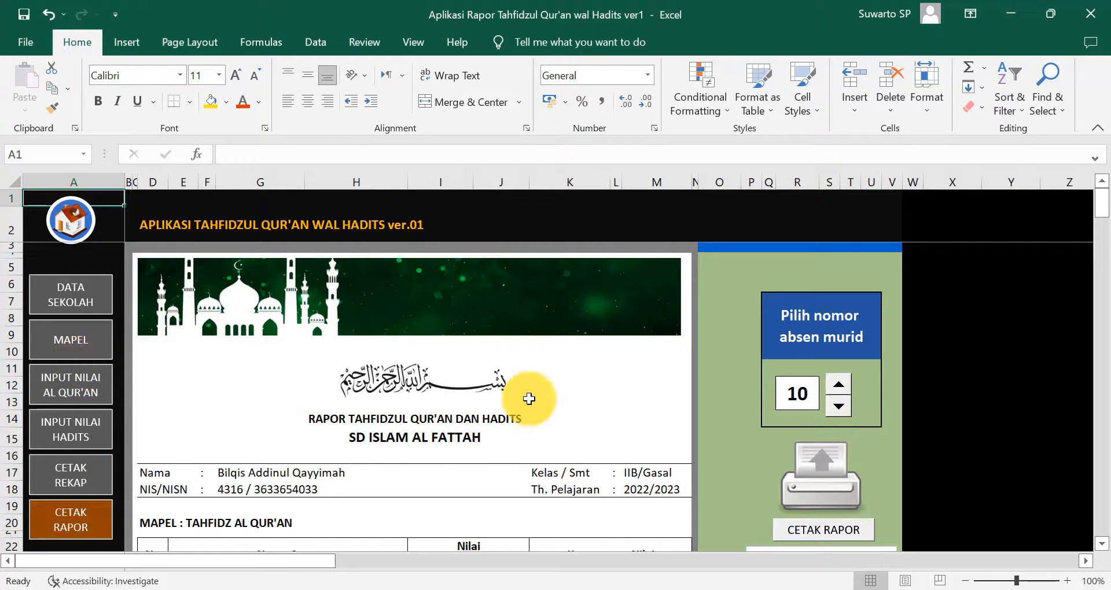
scroll(529, 400, "down", 2)
scroll(532, 405, "up", 2)
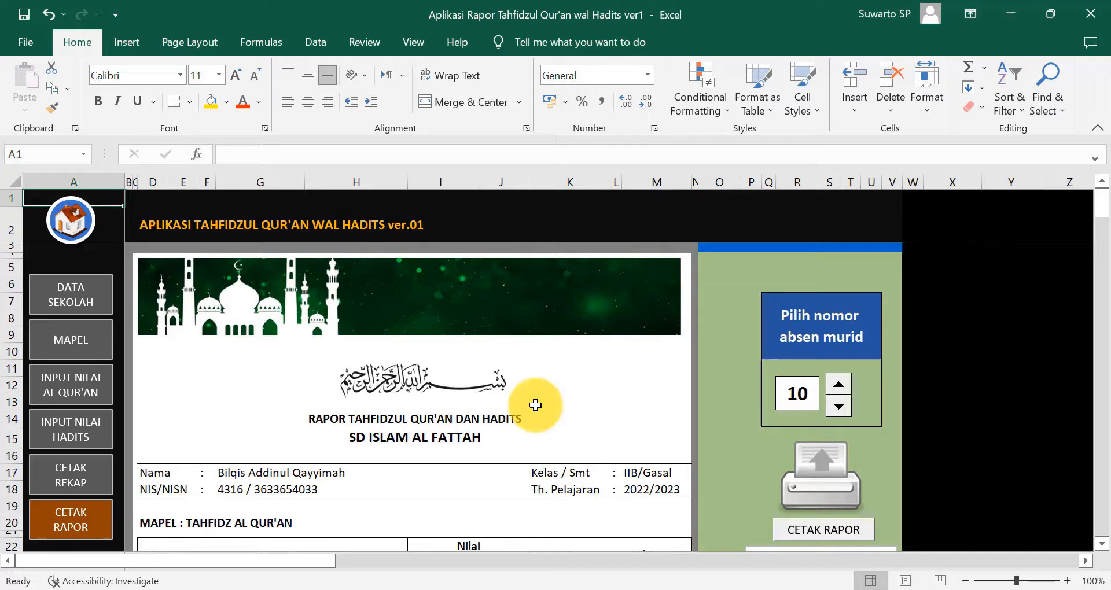
scroll(536, 406, "down", 3)
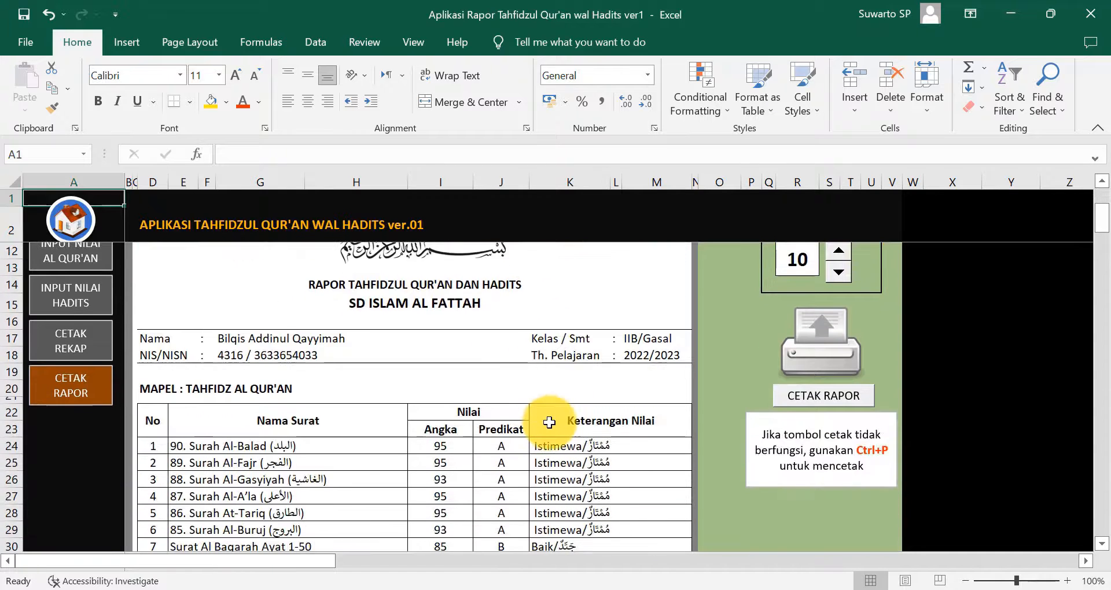
scroll(544, 422, "down", 2)
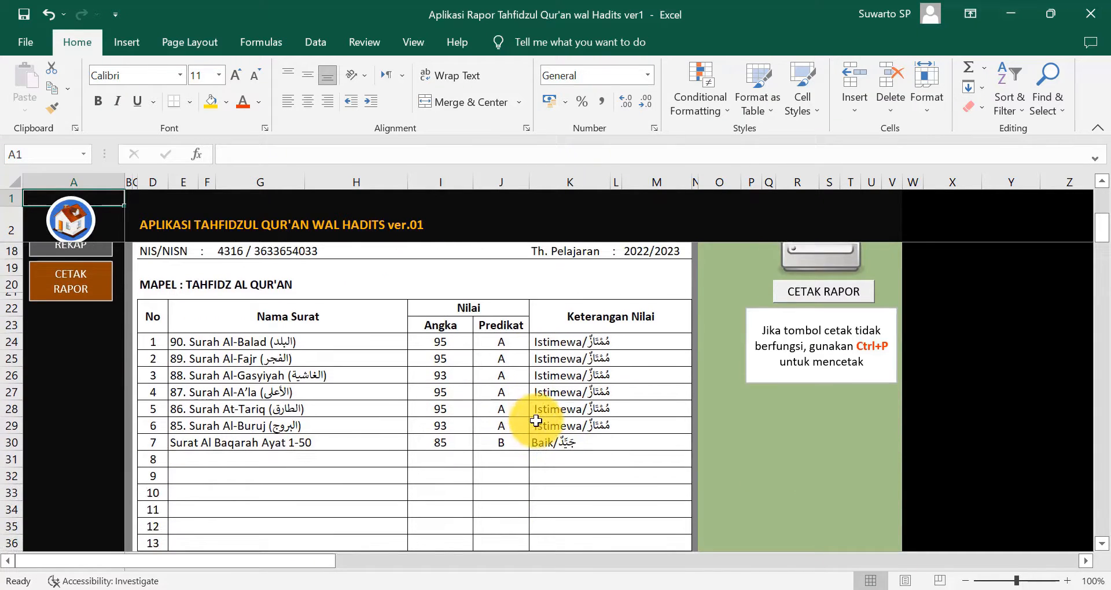
scroll(536, 421, "down", 2)
scroll(537, 422, "up", 2)
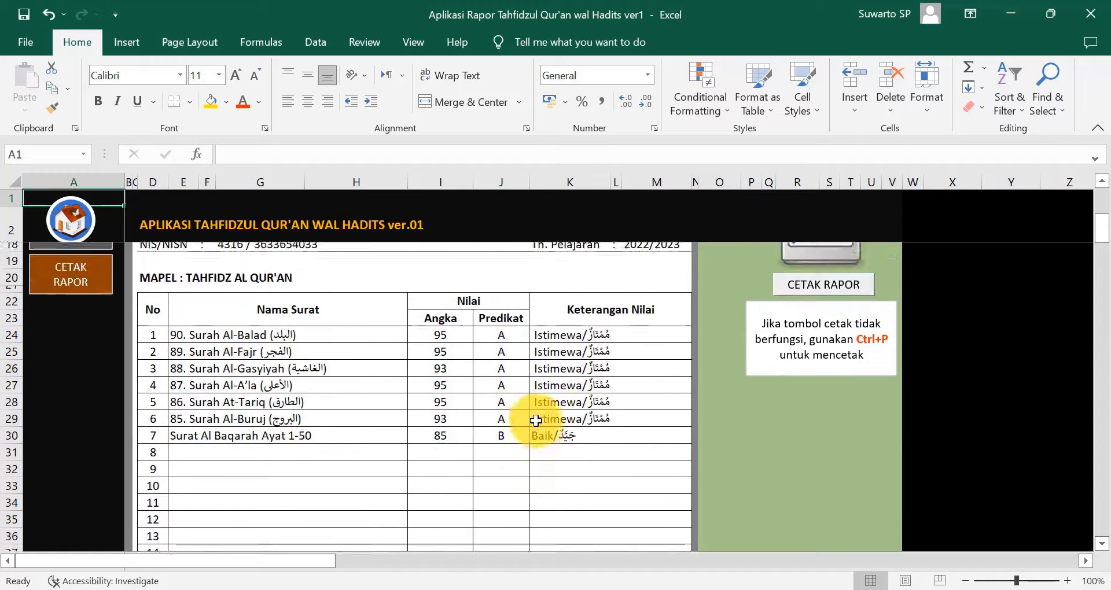
scroll(539, 423, "down", 3)
scroll(538, 423, "down", 8)
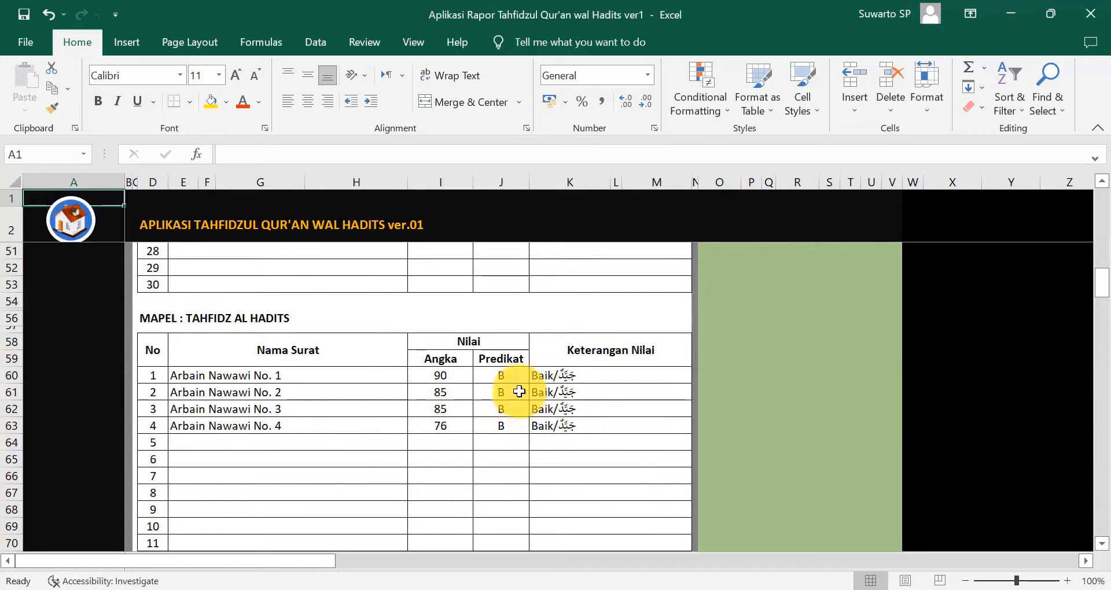
scroll(595, 385, "down", 13)
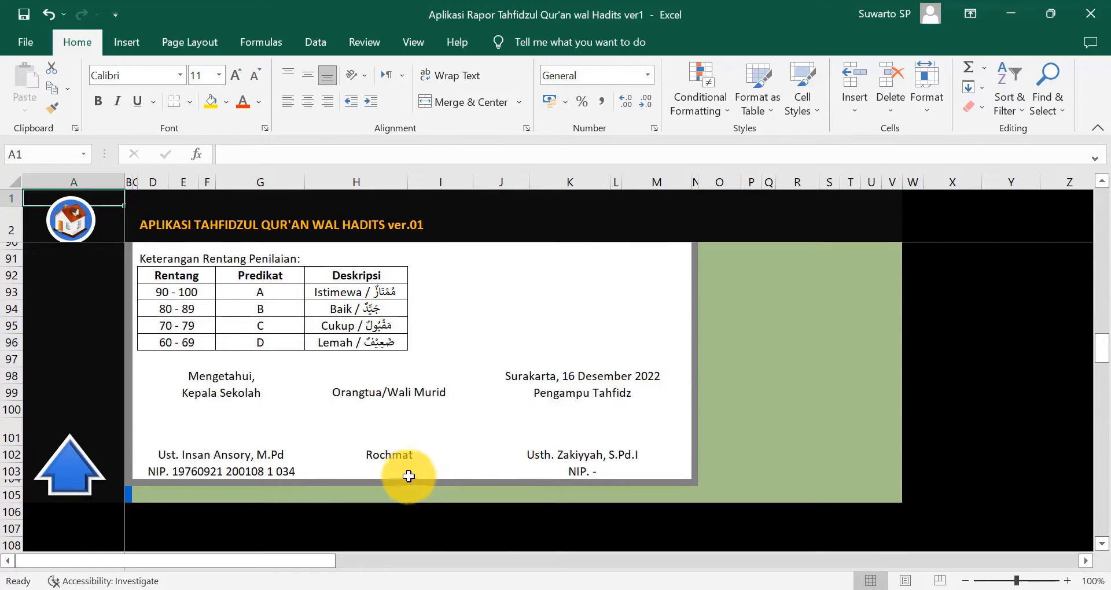
scroll(564, 416, "up", 20)
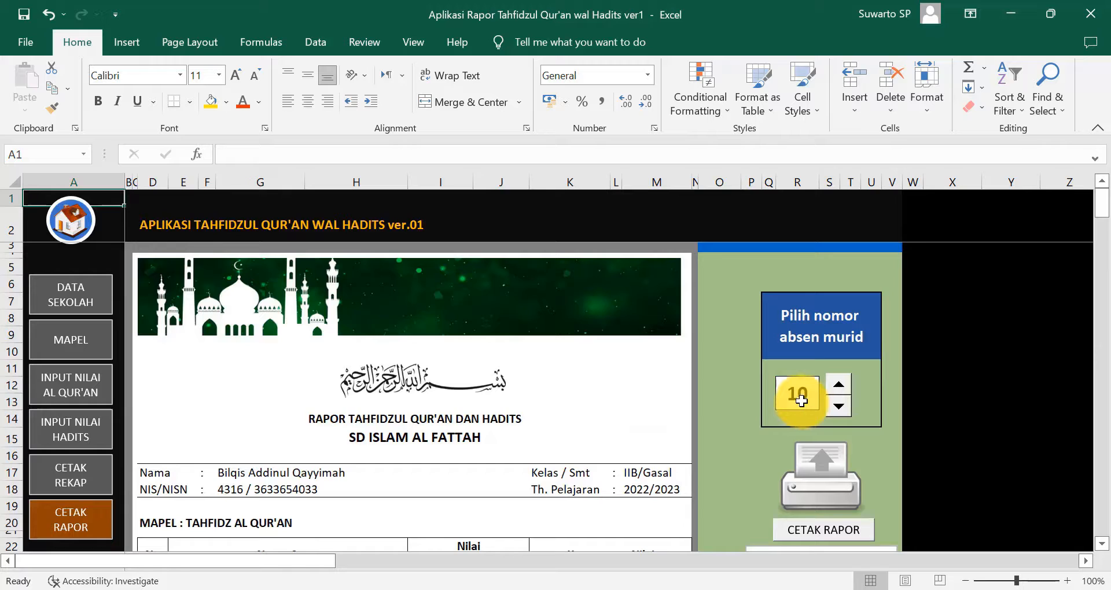
- Change the report card's student number from 10 to 1
left_click(801, 393)
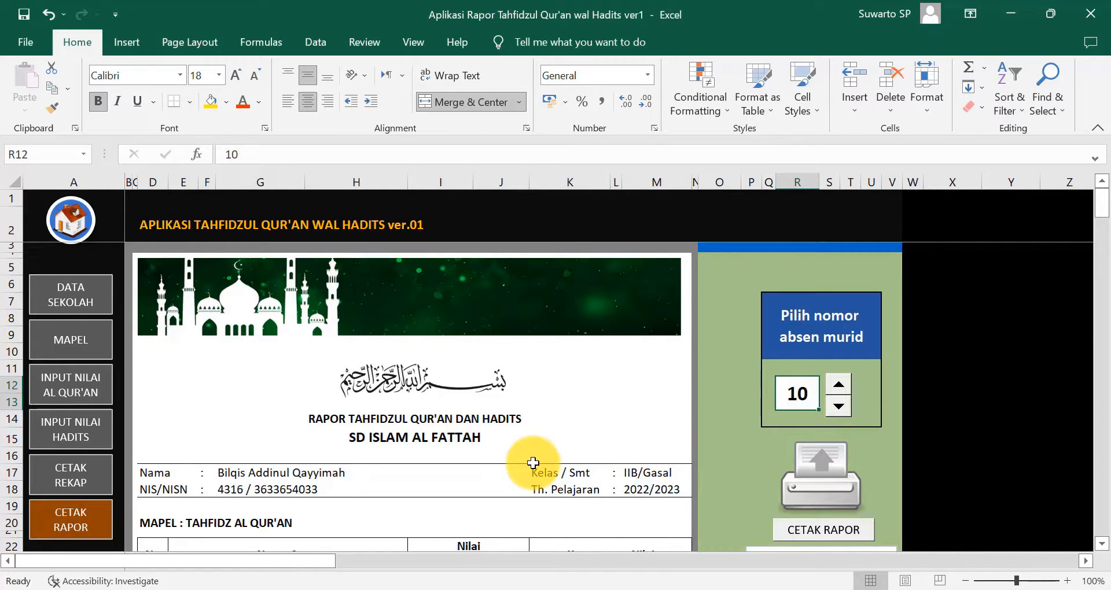
type("1")
key("Return")
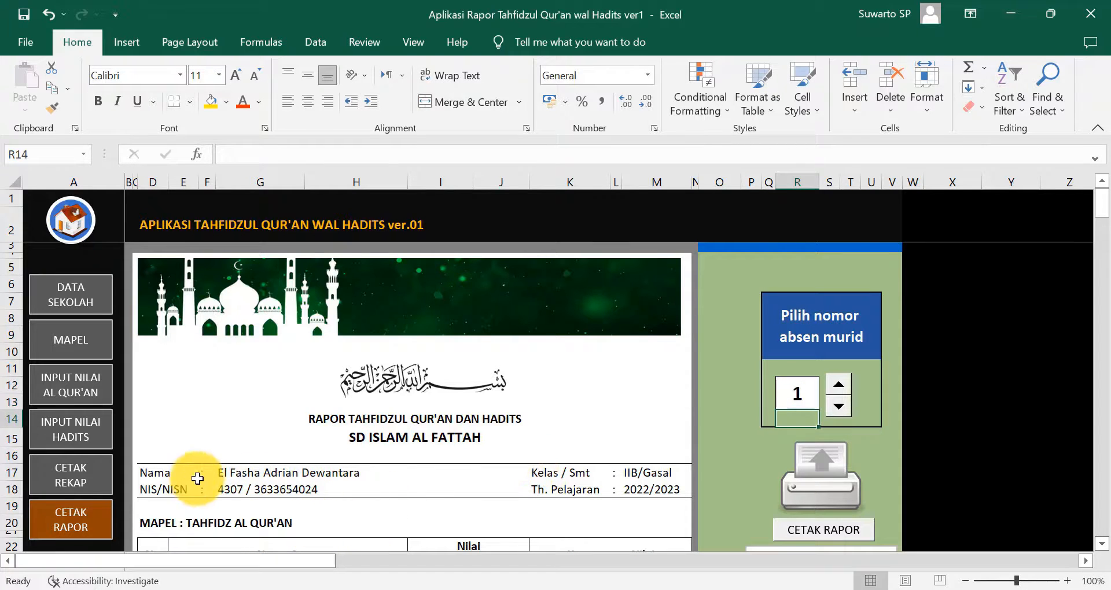
- Step through students up to 7 with the spin button, then back to 4
left_click(838, 389)
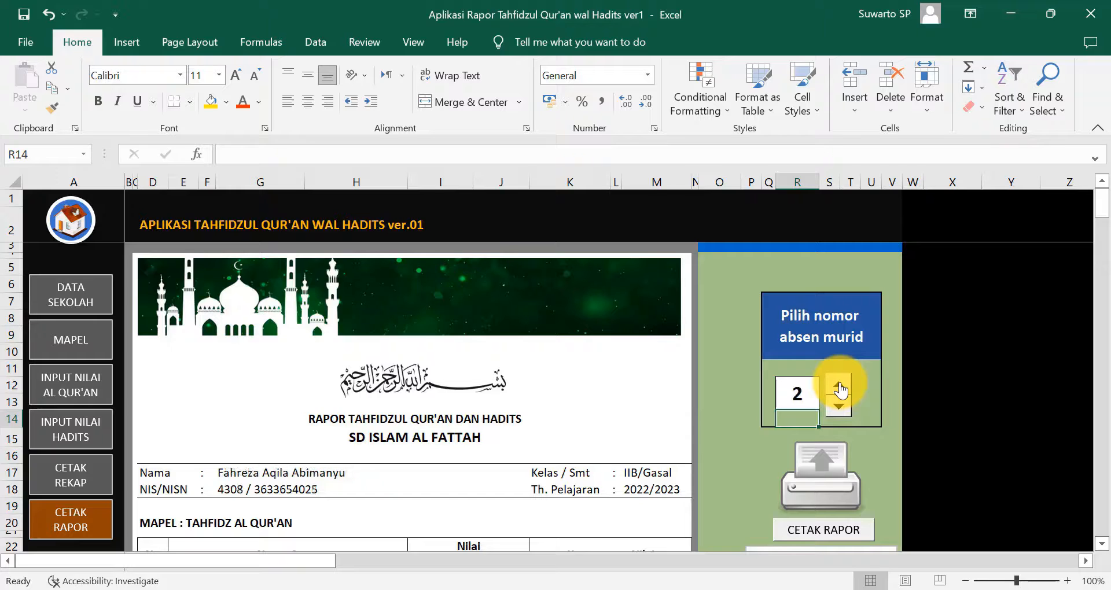
left_click(839, 389)
left_click(839, 389)
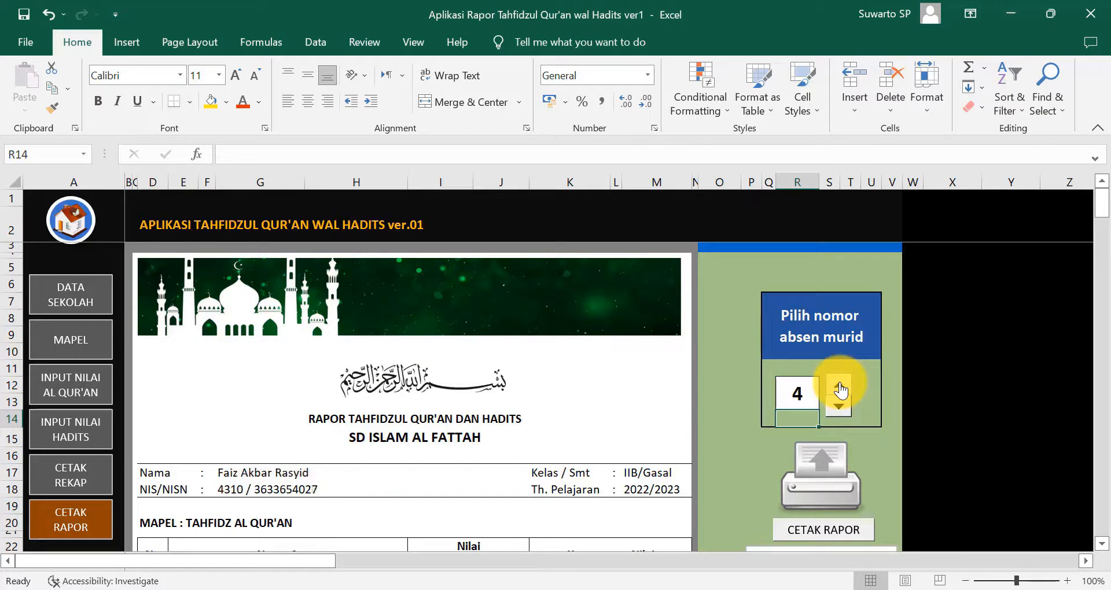
left_click(838, 389)
left_click(839, 388)
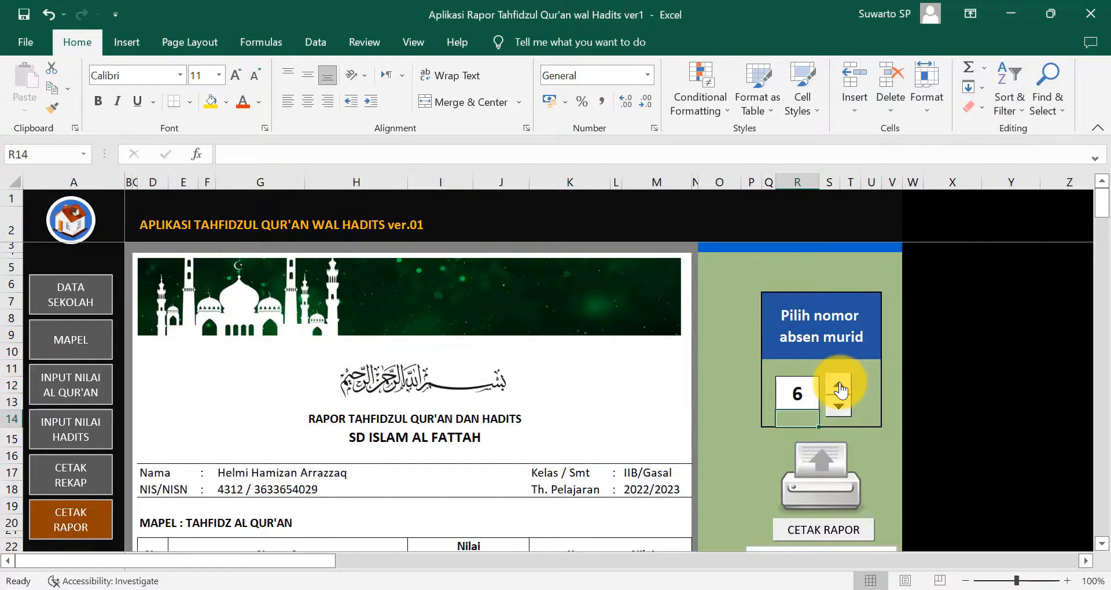
left_click(838, 389)
scroll(523, 486, "down", 5)
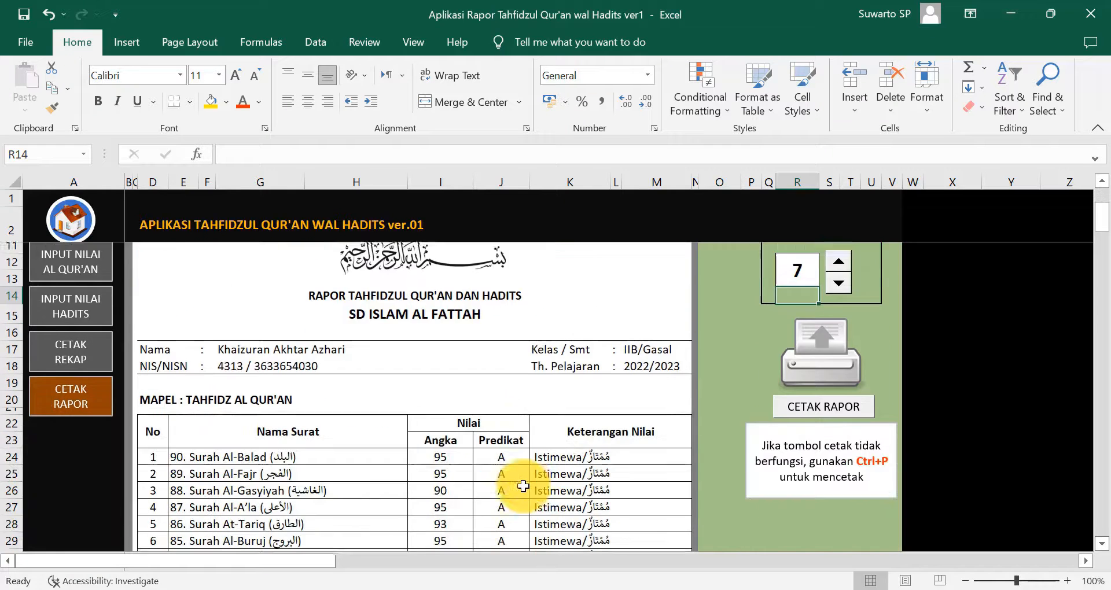
scroll(615, 447, "up", 5)
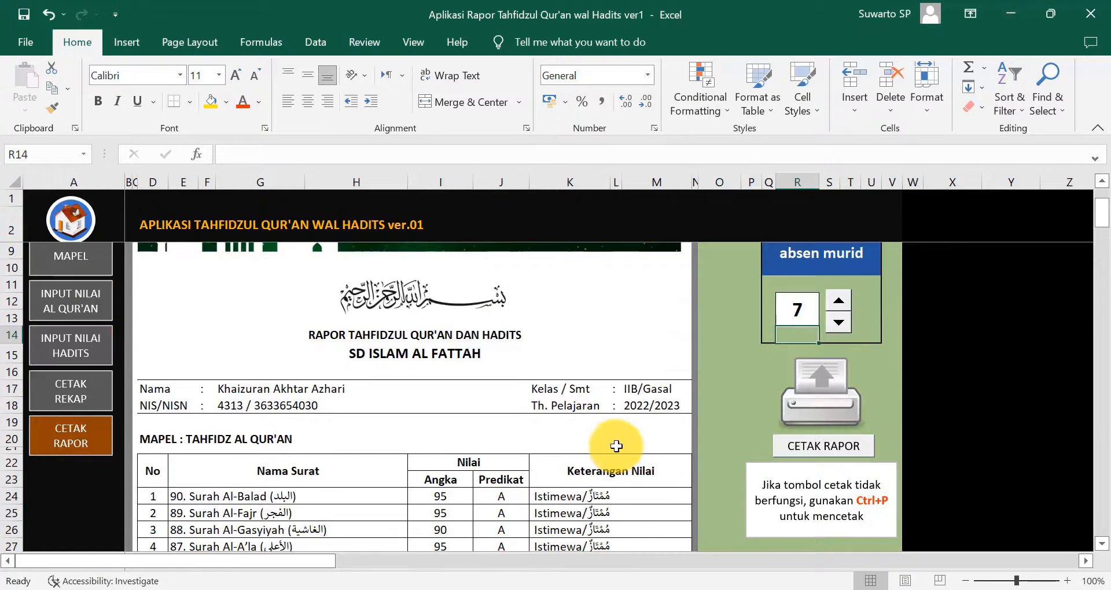
left_click(841, 409)
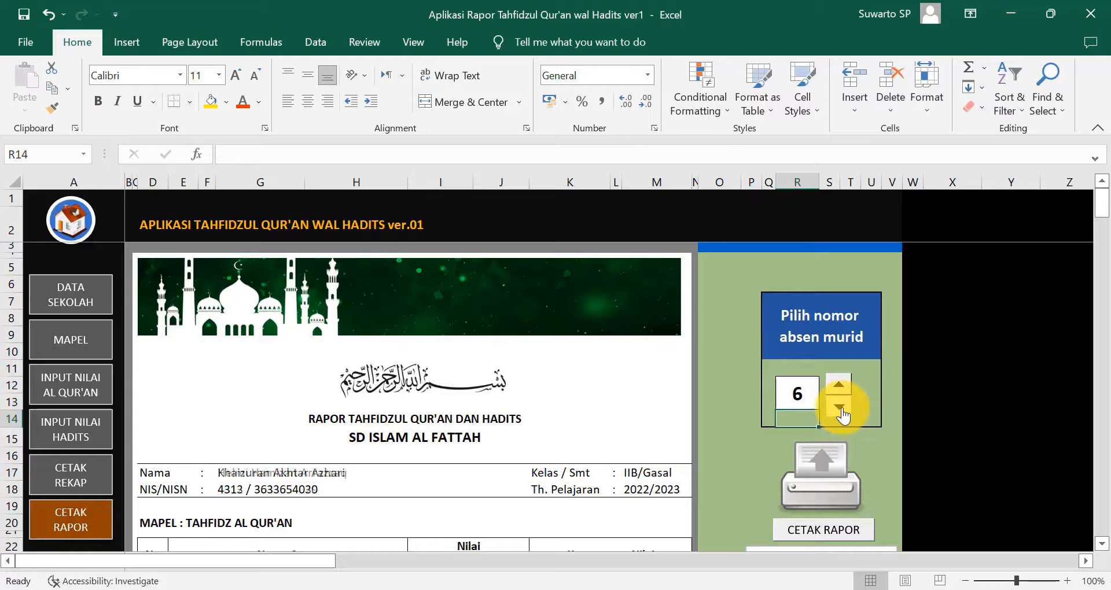
left_click(840, 408)
left_click(840, 409)
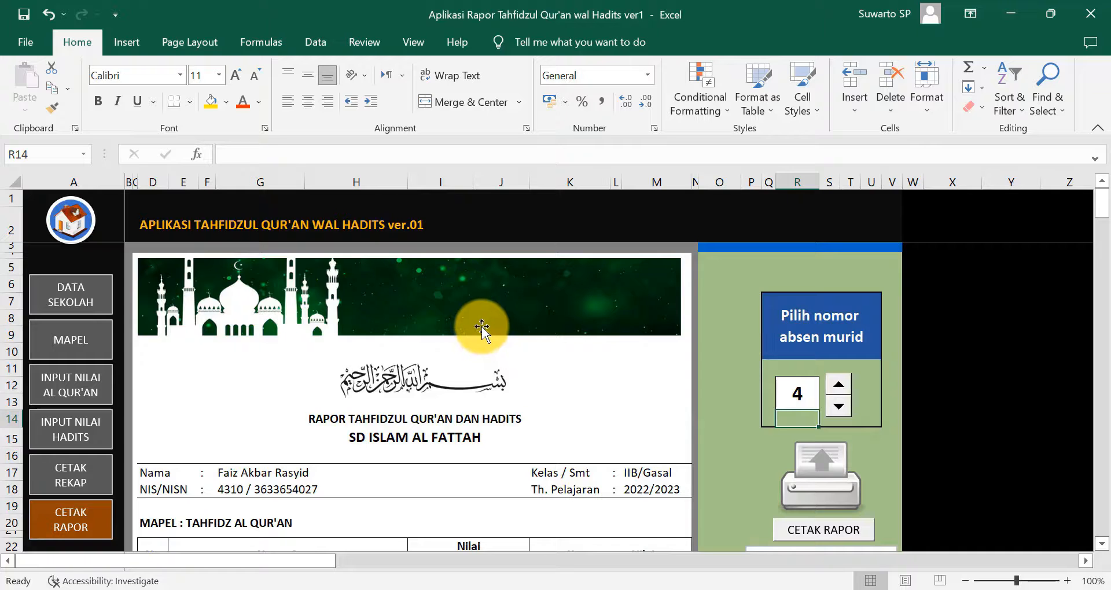
- Replace the mosque banner with the Kop Sekolah picture from Desktop\Aplikasi Rapor Tahfidz
left_click(468, 323)
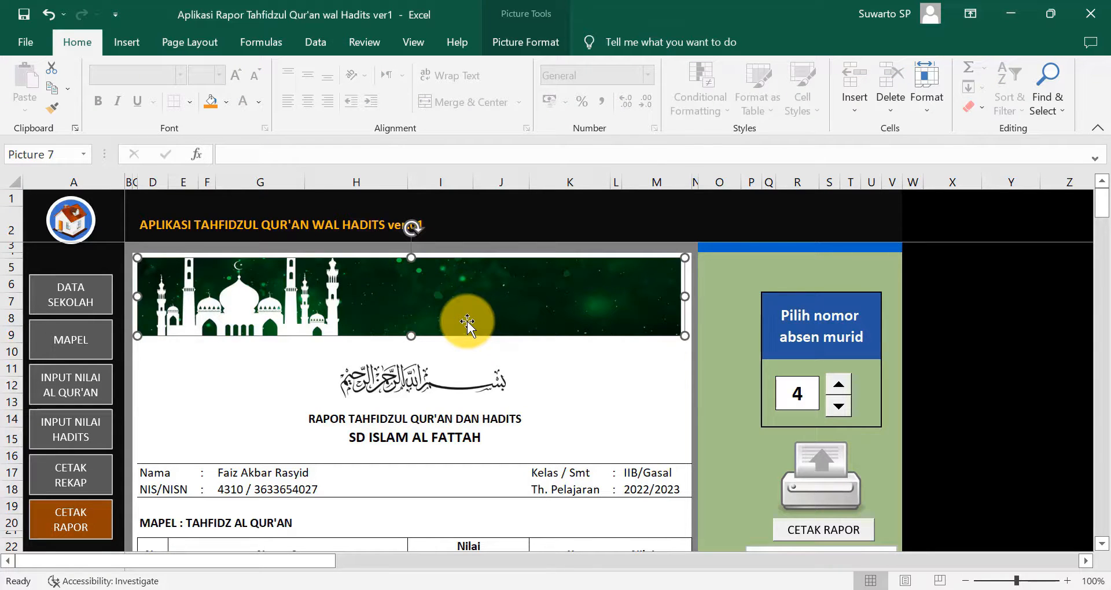
key("Delete")
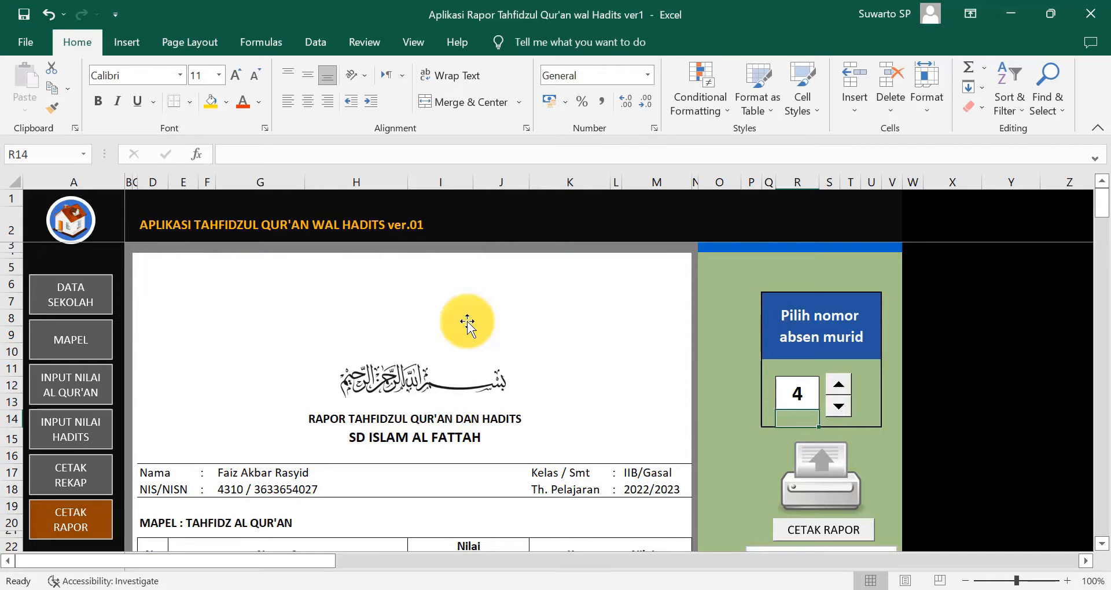
left_click(132, 38)
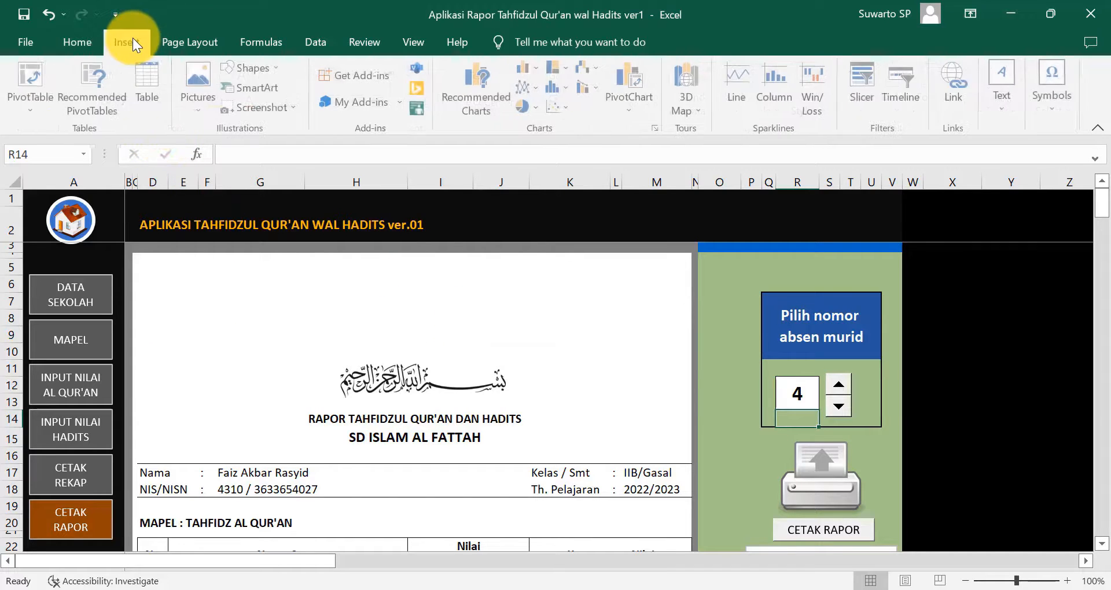
left_click(191, 98)
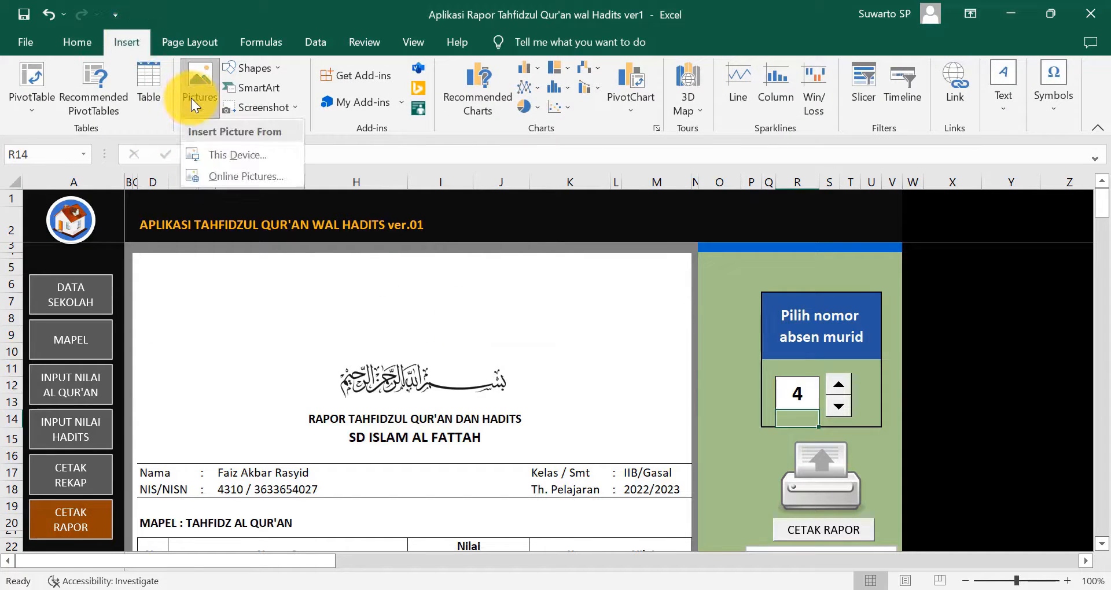
left_click(224, 155)
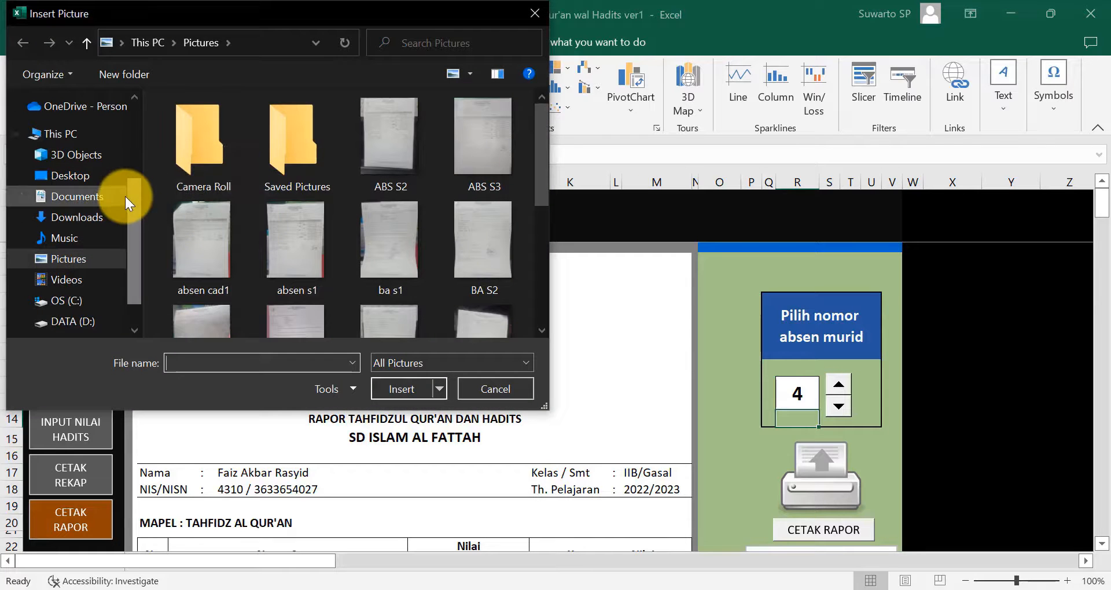
left_click(106, 180)
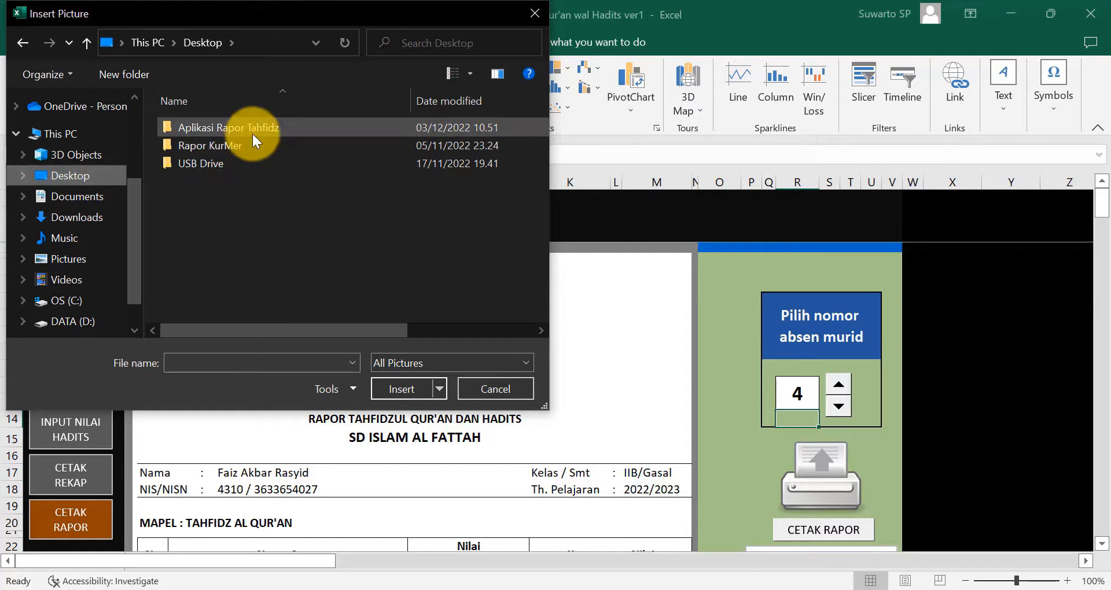
double_click(253, 130)
double_click(209, 175)
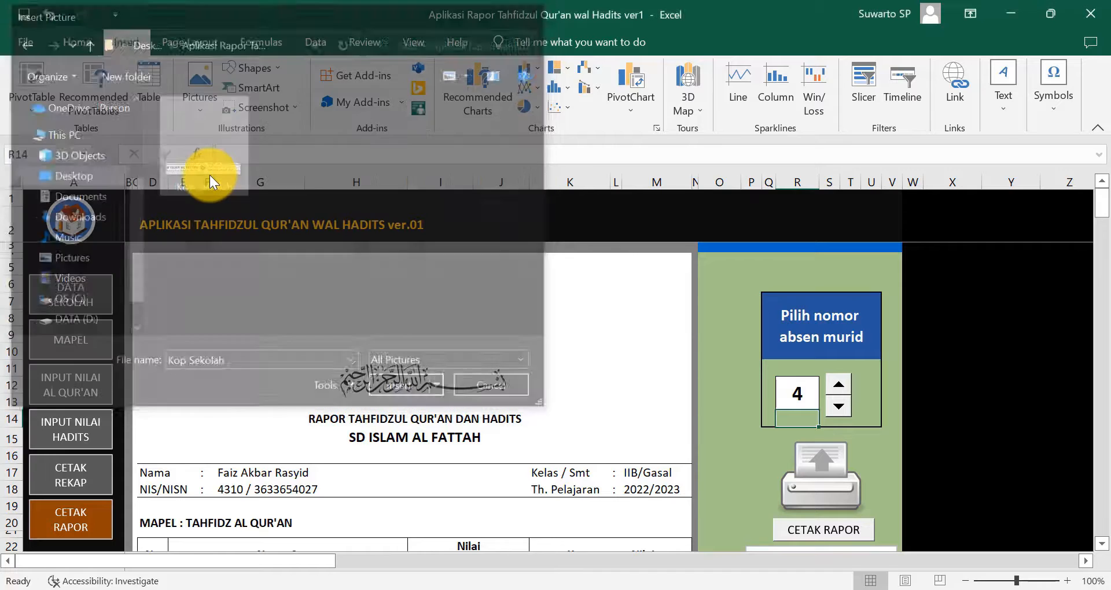
- Position the letterhead at the page top and enlarge it to 1.01" × 6.66"
left_click_drag(849, 429, 226, 278)
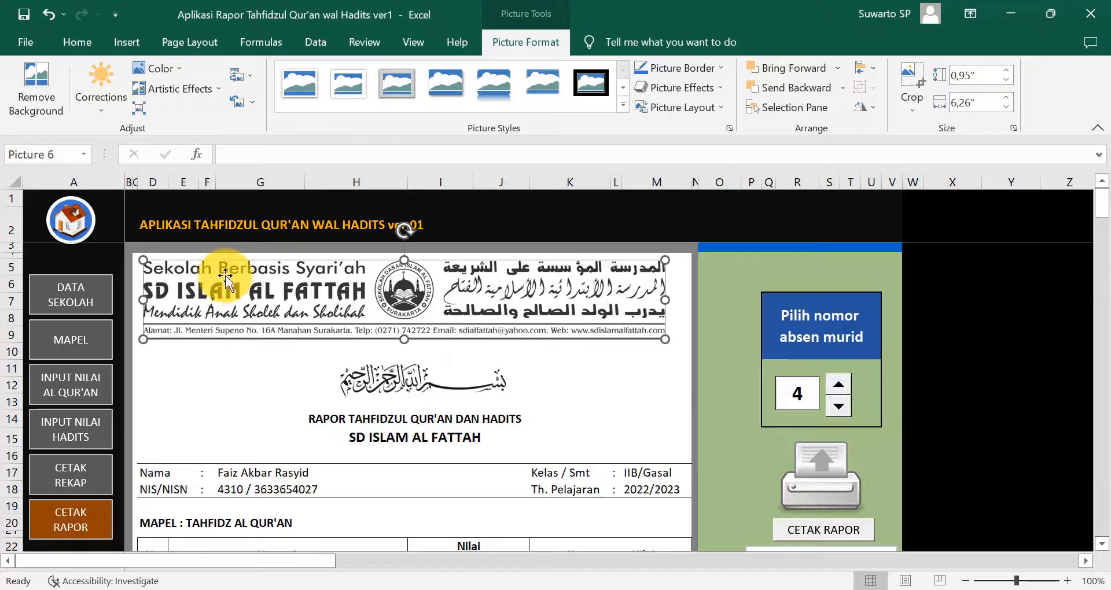
left_click(670, 343)
left_click_drag(670, 344, 698, 346)
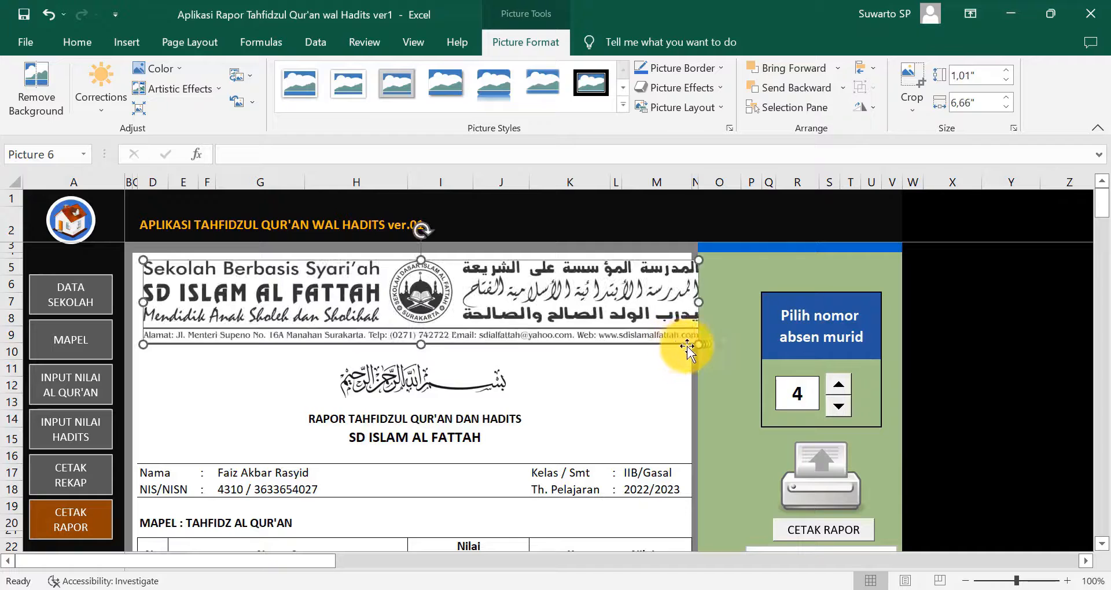
left_click_drag(305, 327, 297, 319)
key("Left")
key("Left")
key("Left")
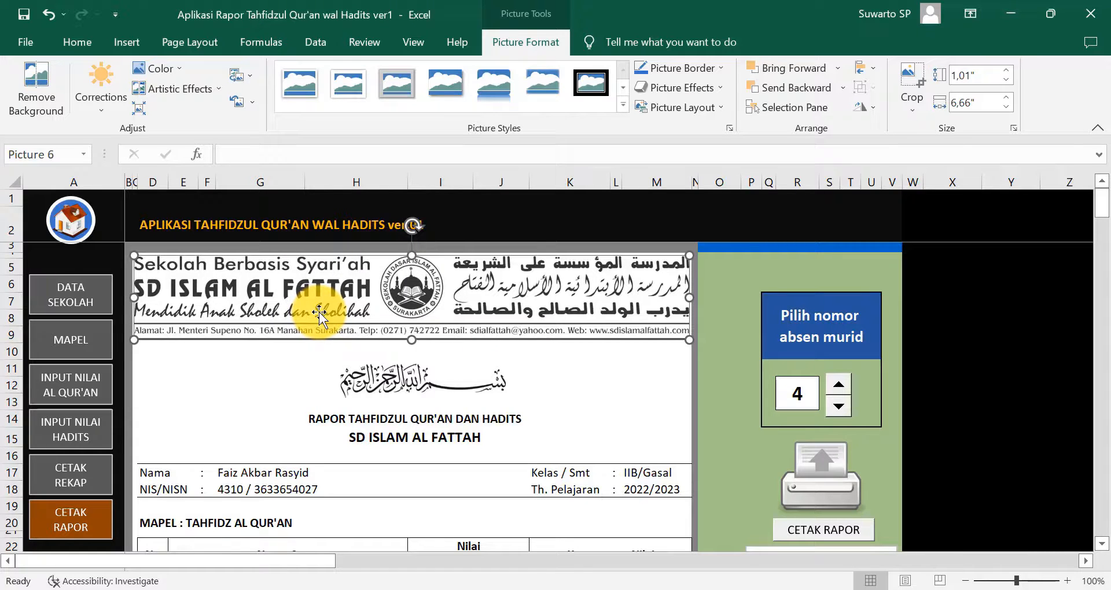
left_click(614, 434)
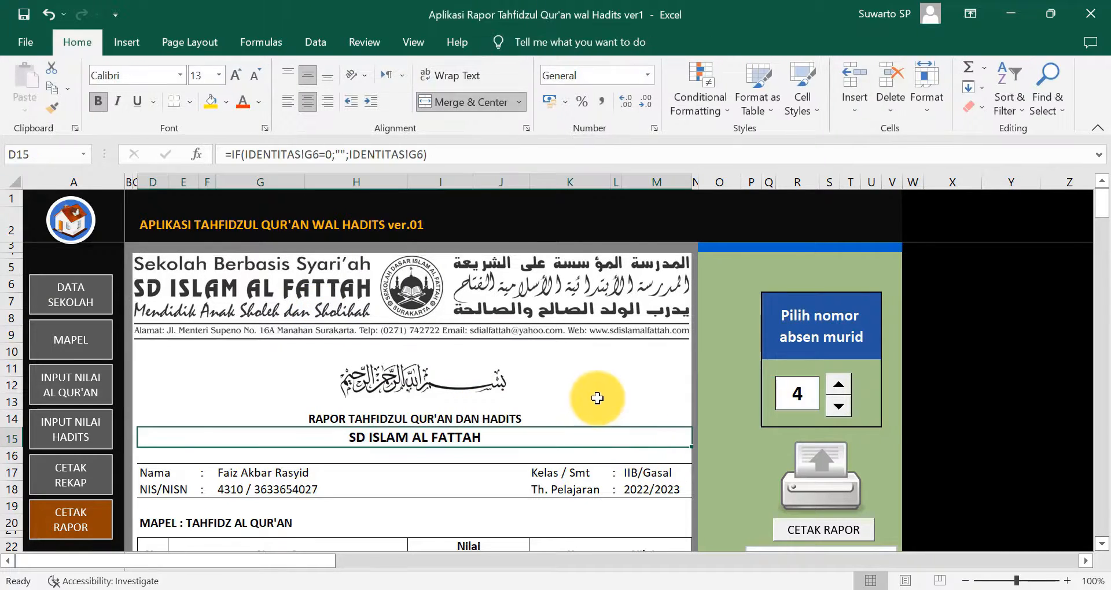
scroll(550, 471, "down", 2)
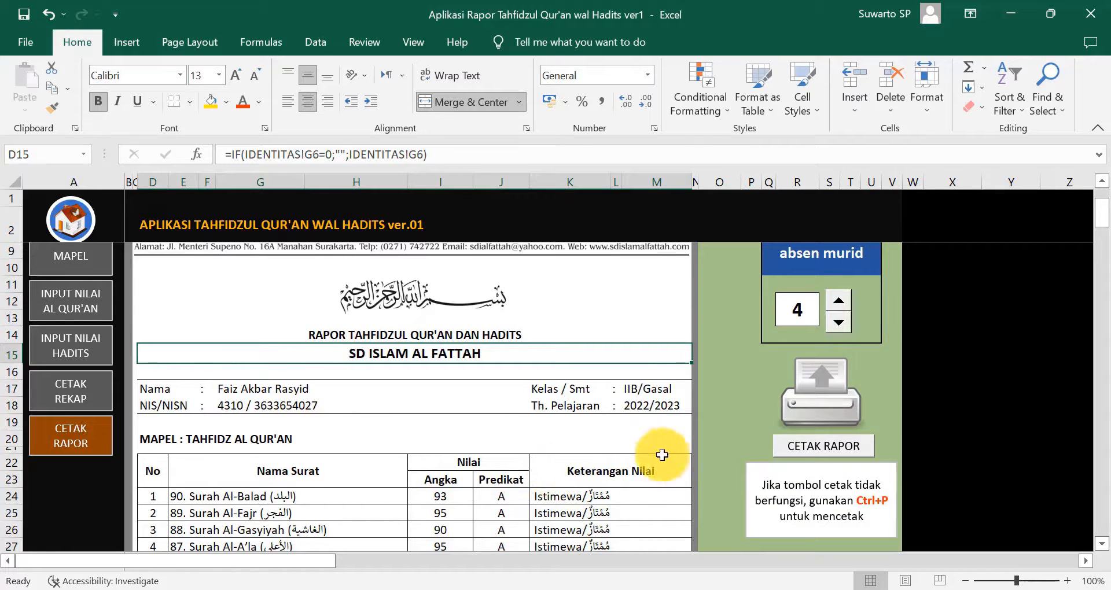
left_click(834, 454)
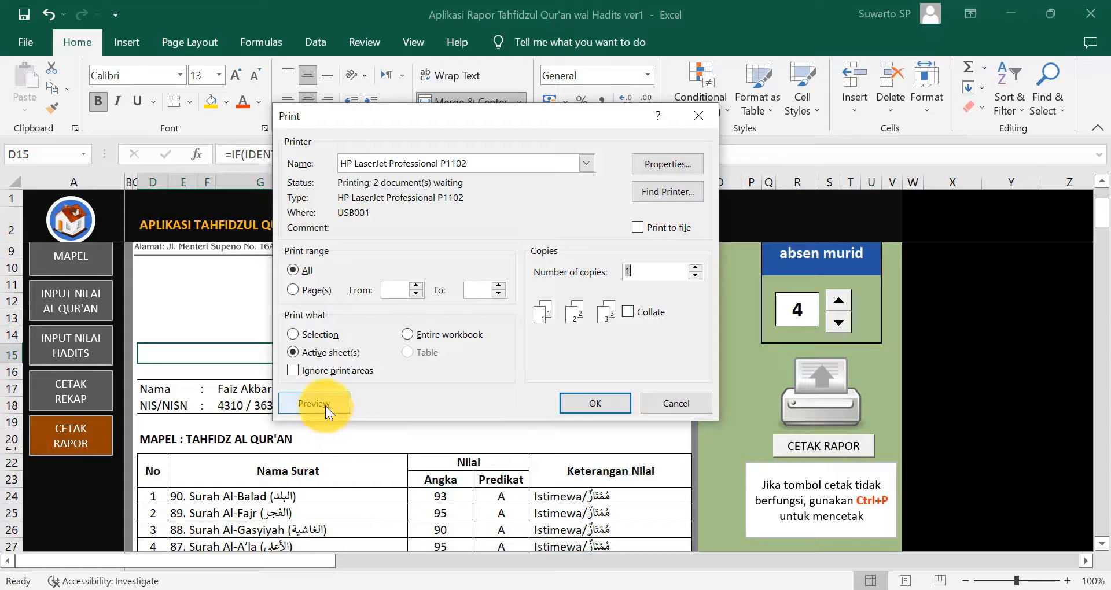
left_click(316, 403)
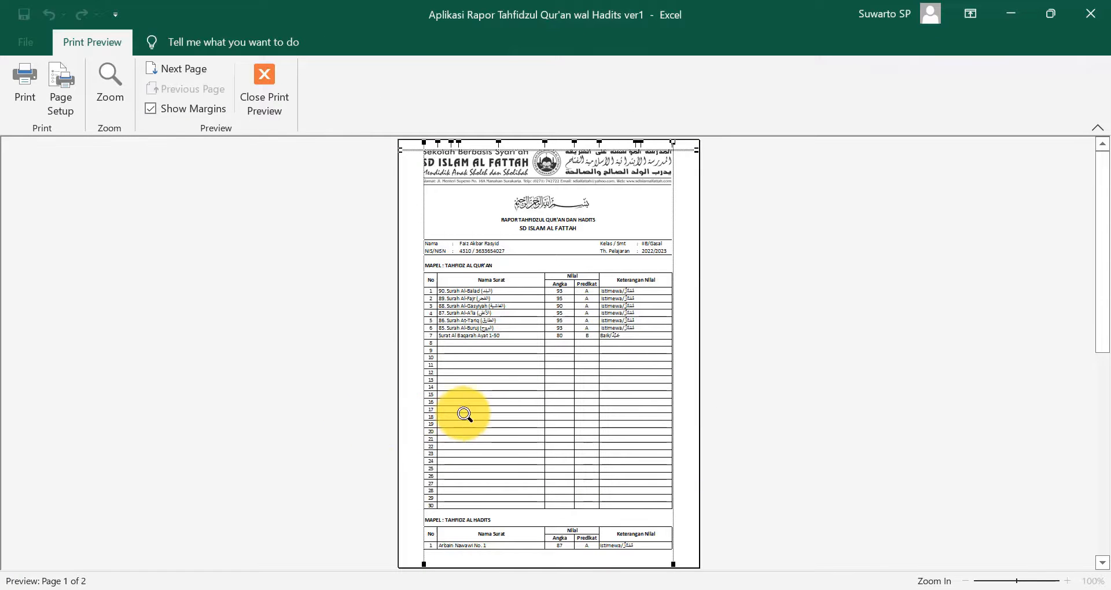
scroll(381, 370, "down", 2)
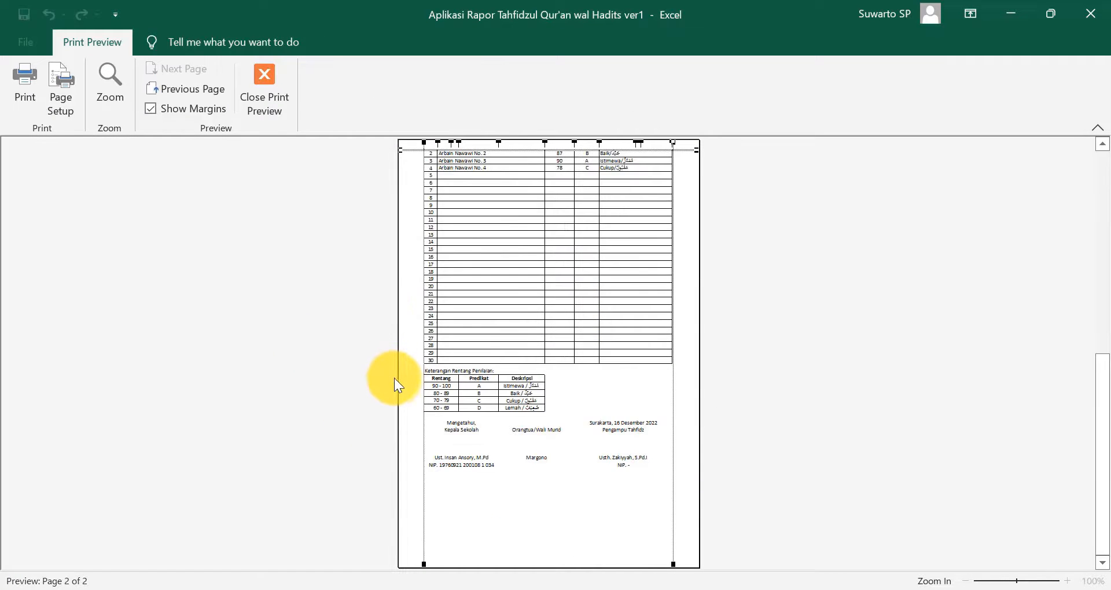
scroll(395, 382, "up", 2)
scroll(396, 382, "down", 2)
scroll(428, 386, "up", 2)
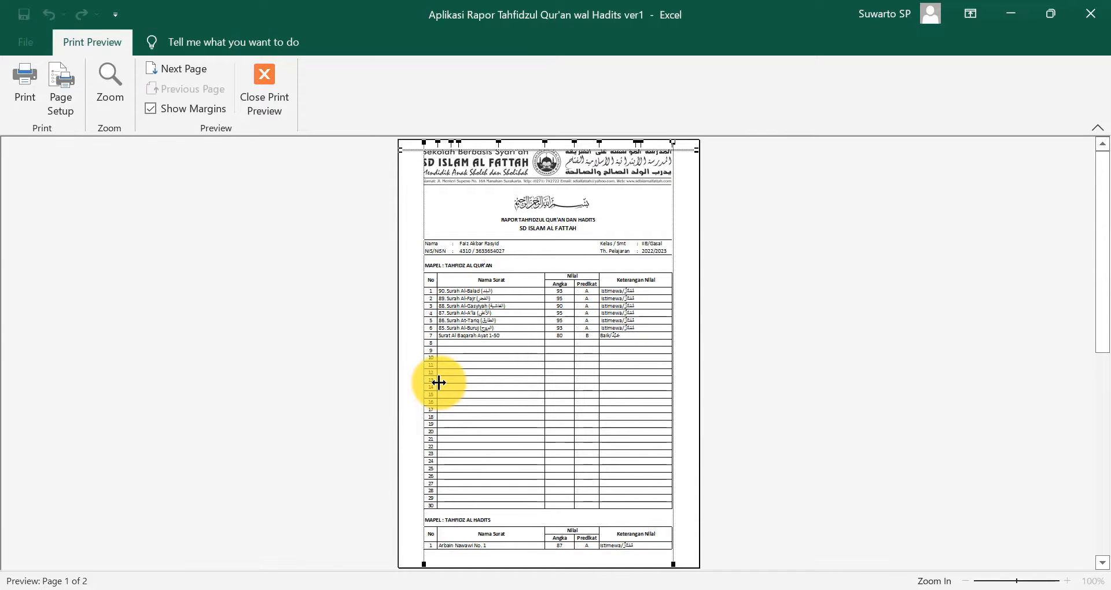
scroll(439, 386, "down", 1)
scroll(441, 388, "up", 1)
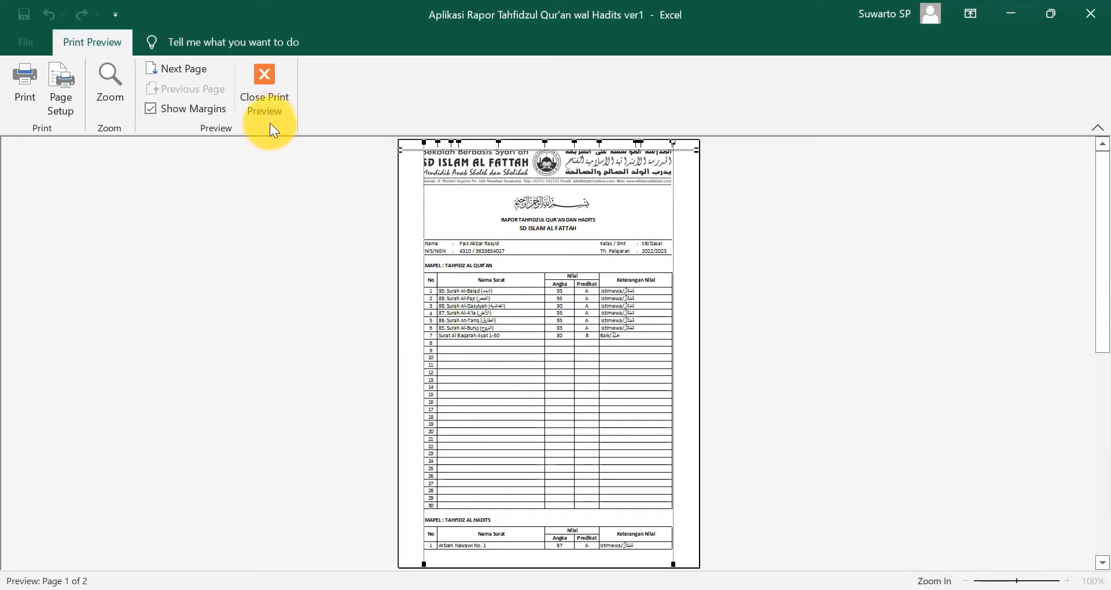
left_click(267, 93)
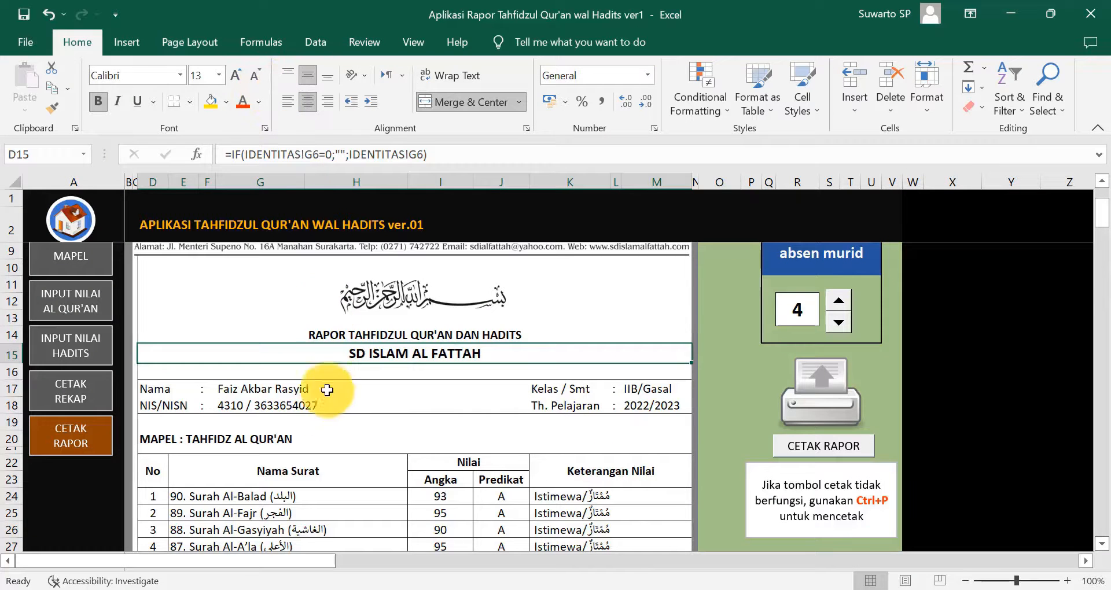
- Close the print preview and hide the empty rows below the Qur'an grades
left_click(334, 471)
scroll(336, 466, "down", 5)
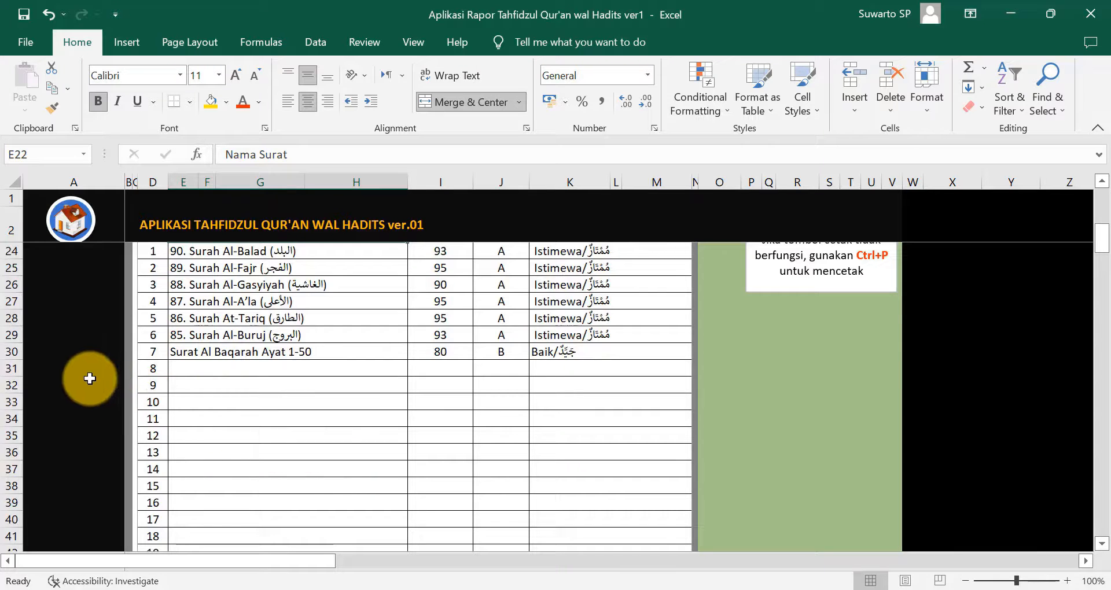
mouse_move(12, 369)
left_mouse_down()
mouse_move(18, 561)
mouse_move(16, 384)
left_mouse_up()
right_click(17, 384)
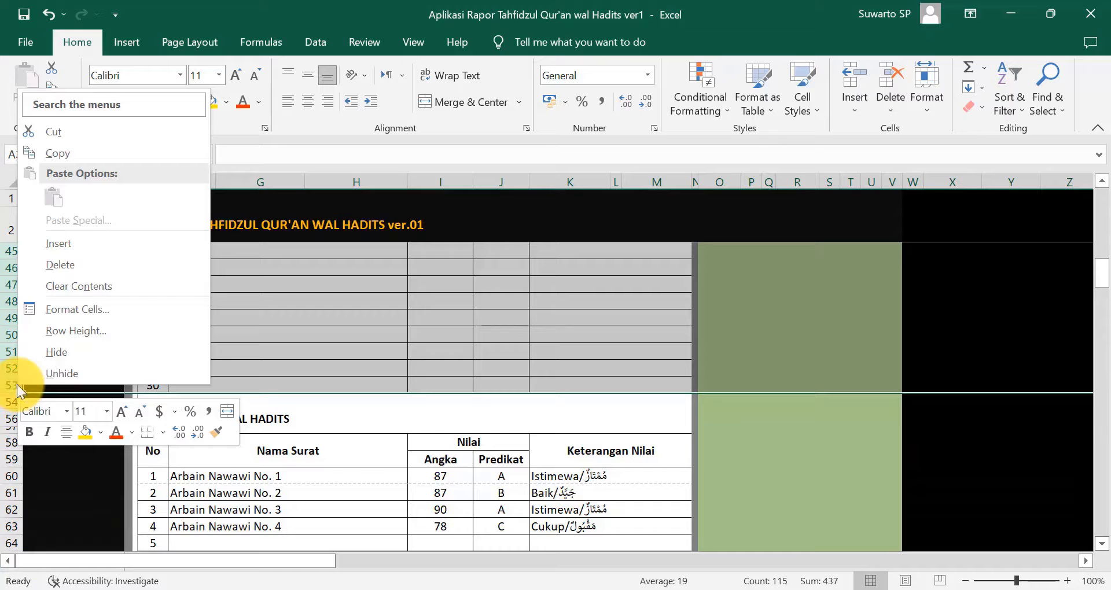
left_click(58, 347)
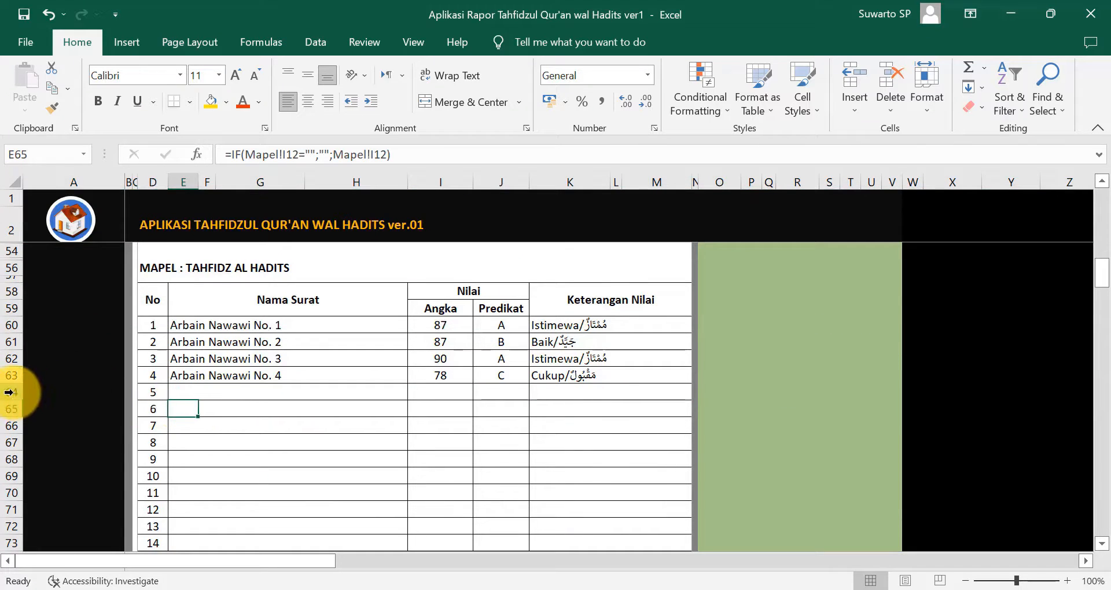
- Hide the empty Hadits rows below Arbain Nawawi No. 4 and return to the top
left_click_drag(10, 392, 9, 416)
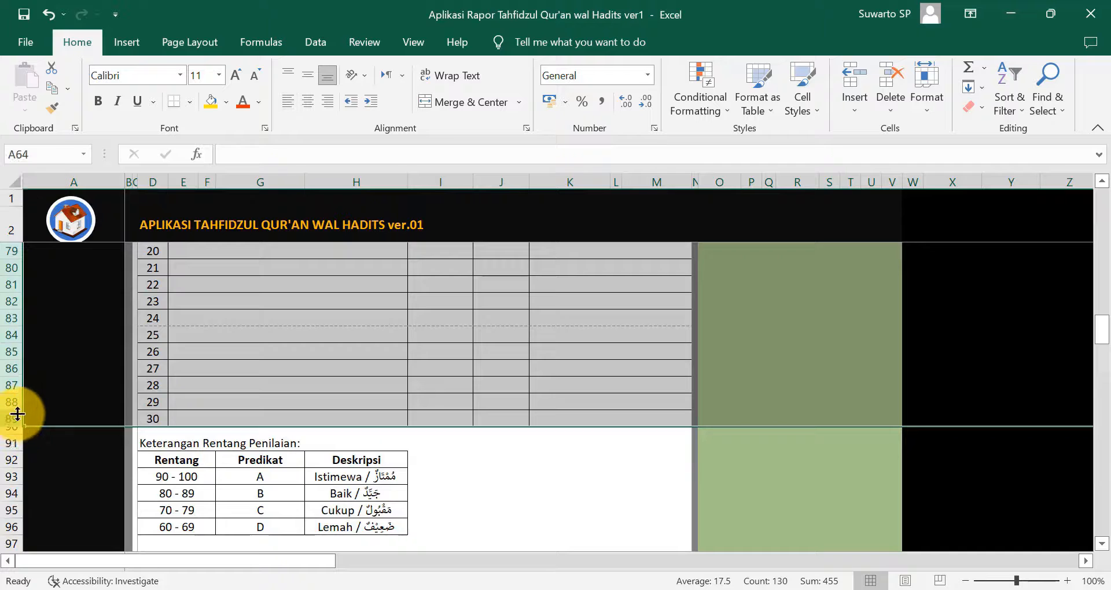
right_click(8, 416)
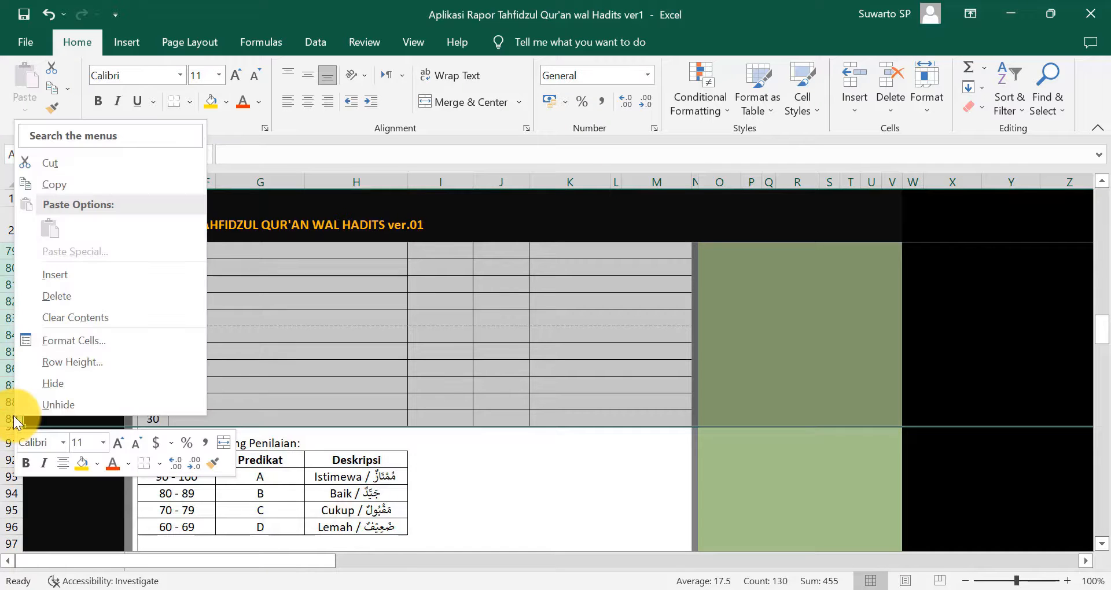
left_click(56, 382)
left_click(731, 406)
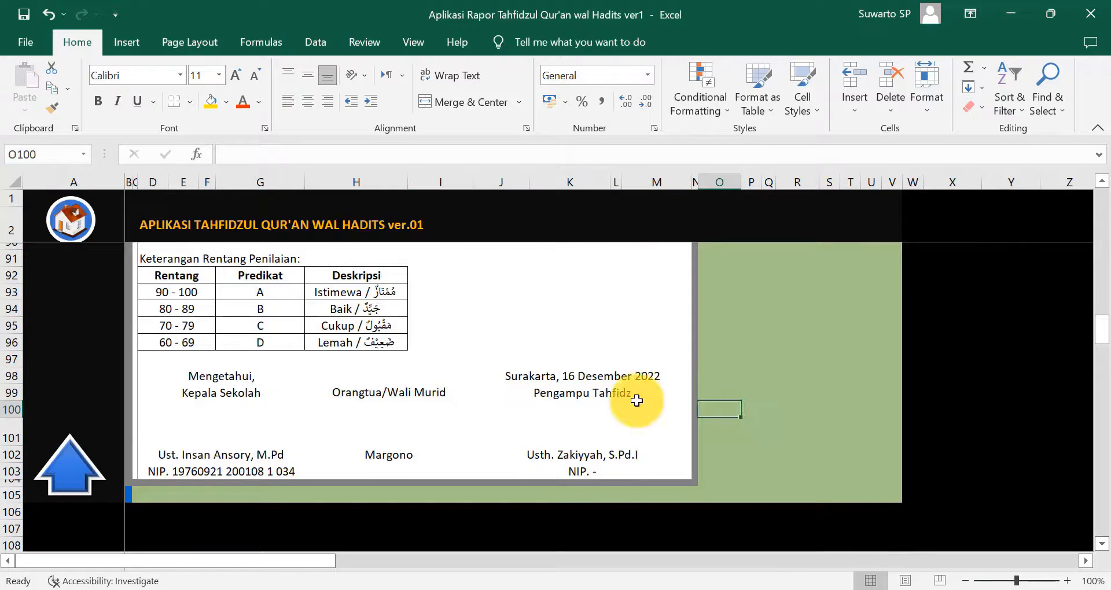
scroll(636, 401, "up", 3)
scroll(636, 401, "up", 10)
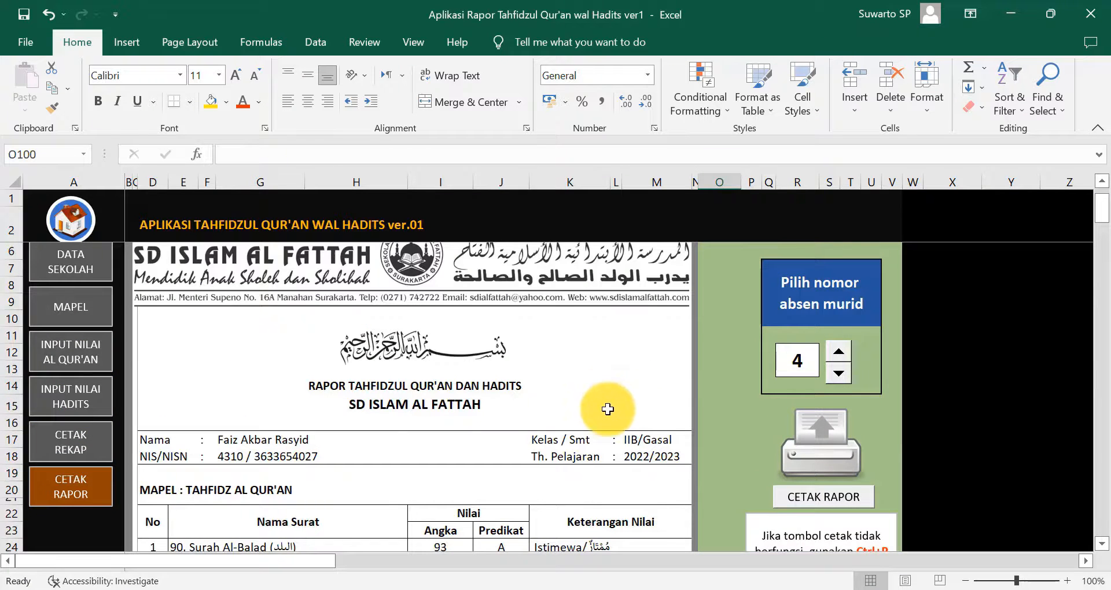
left_click(824, 499)
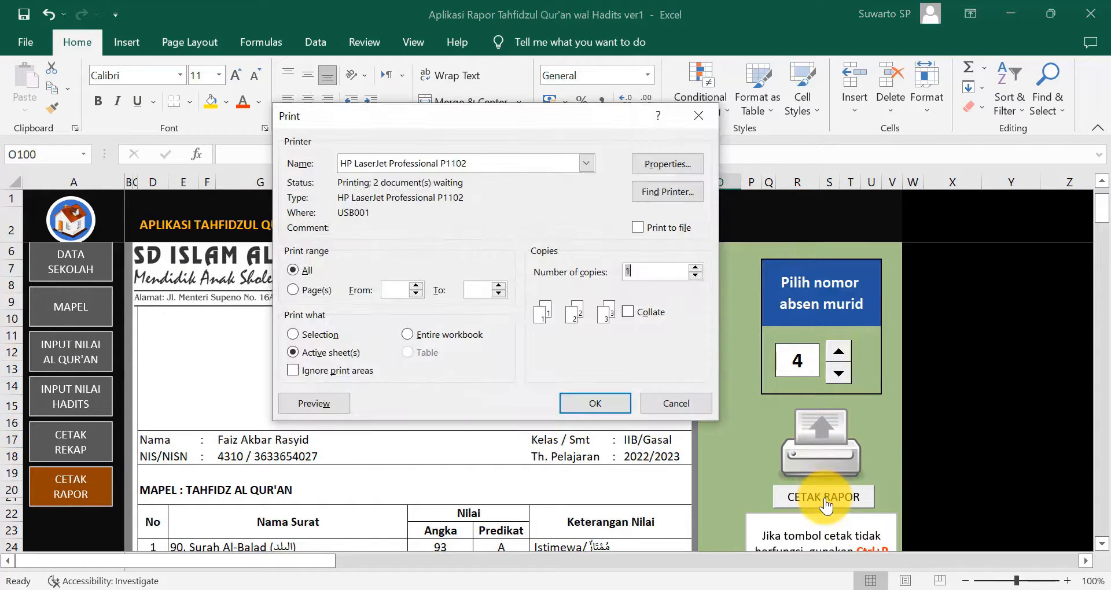
left_click(329, 406)
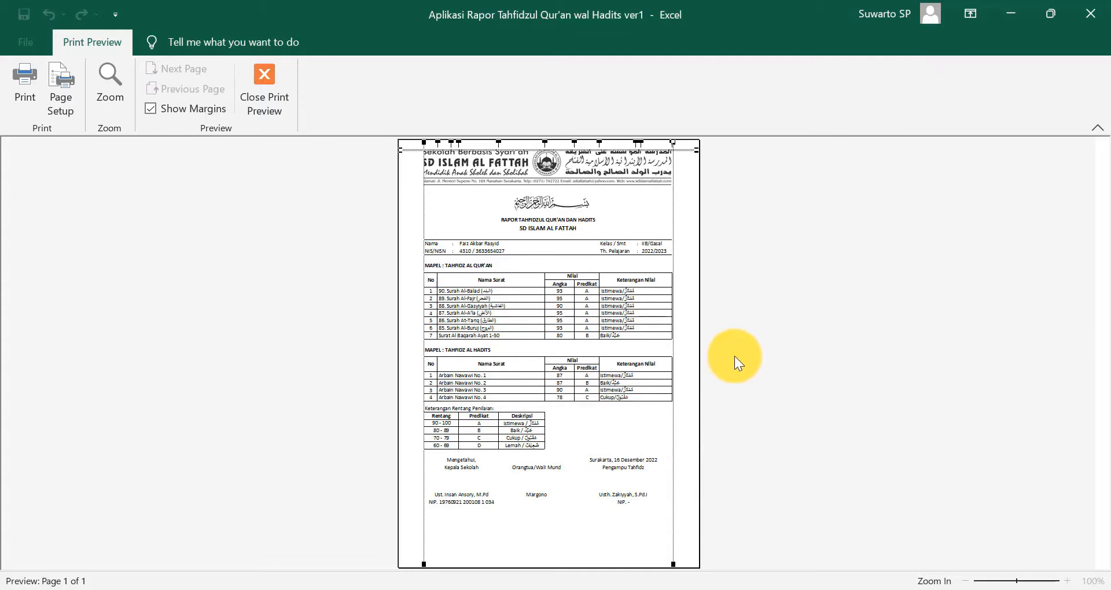
left_click(268, 107)
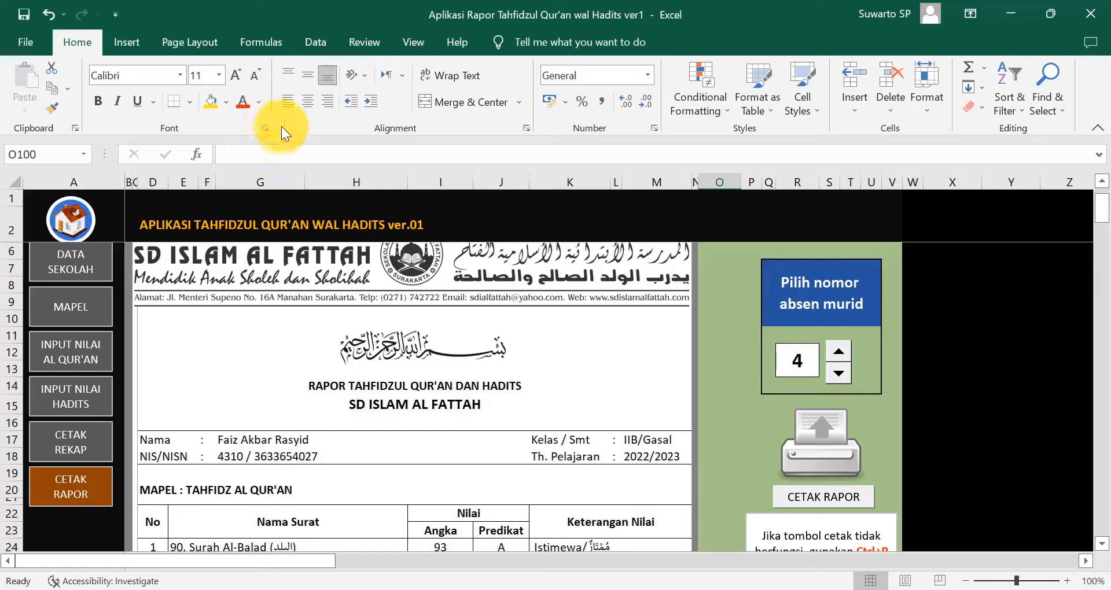
- Print the report card via Microsoft Print to PDF as RAPOR 04 on the Desktop
left_click(823, 467)
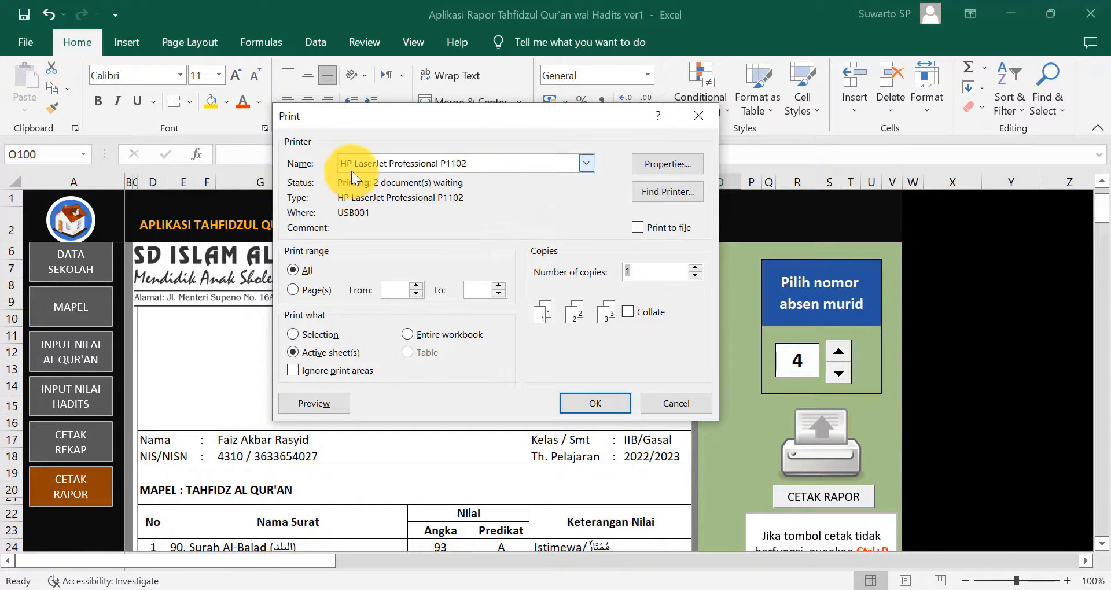
left_click(586, 164)
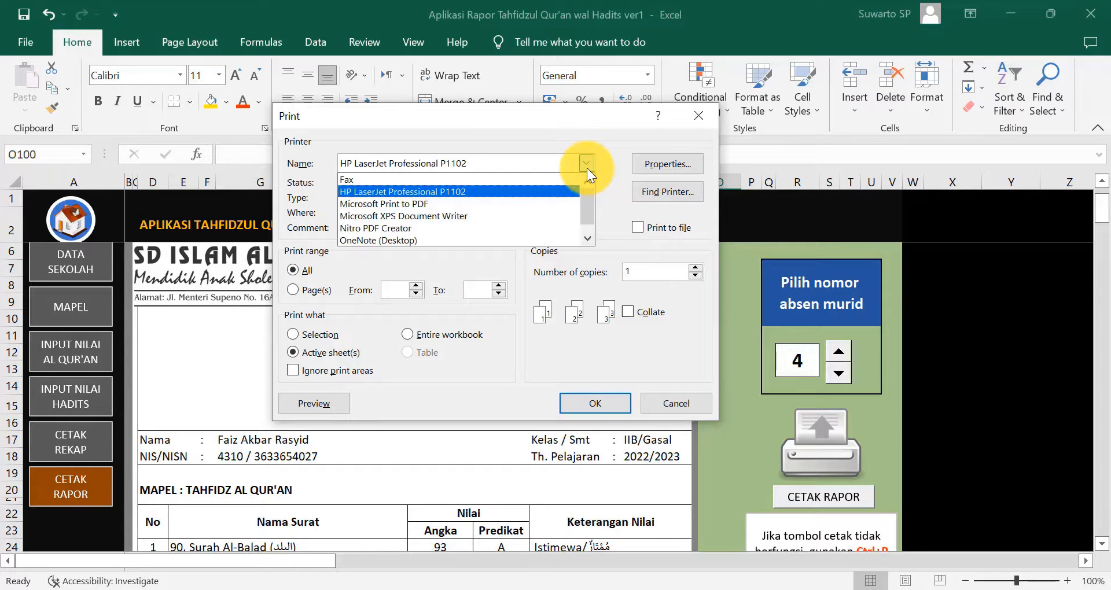
left_click(529, 202)
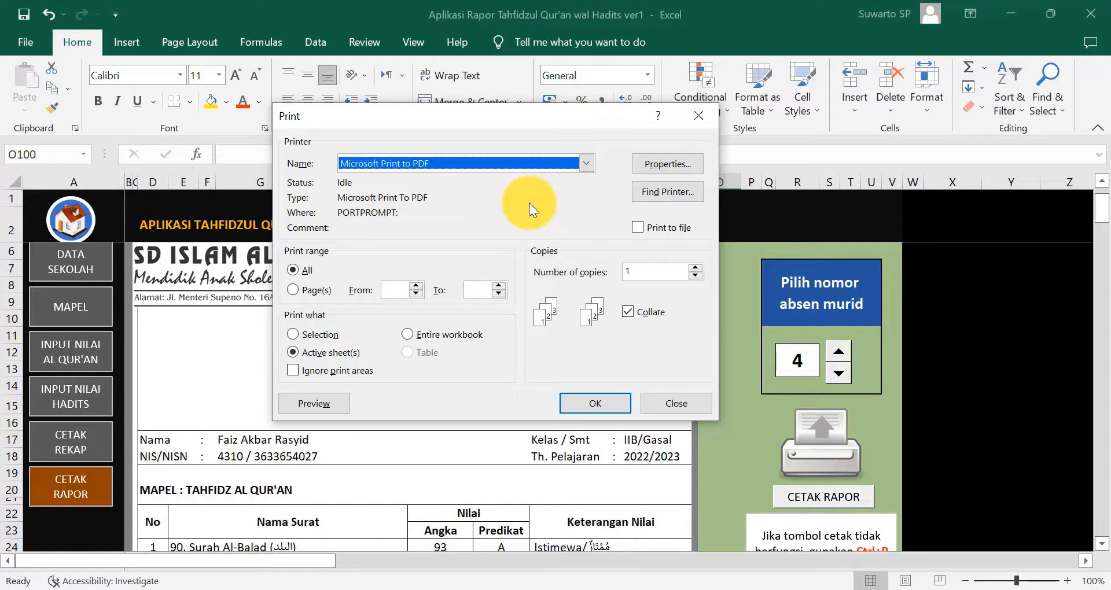
left_click(596, 403)
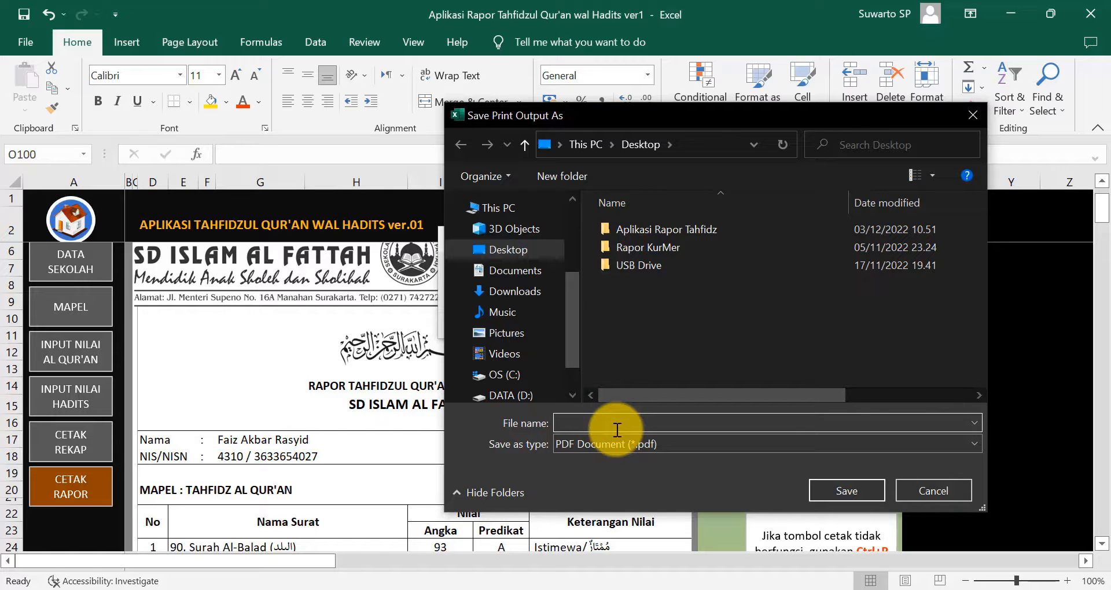
type("RAPOR")
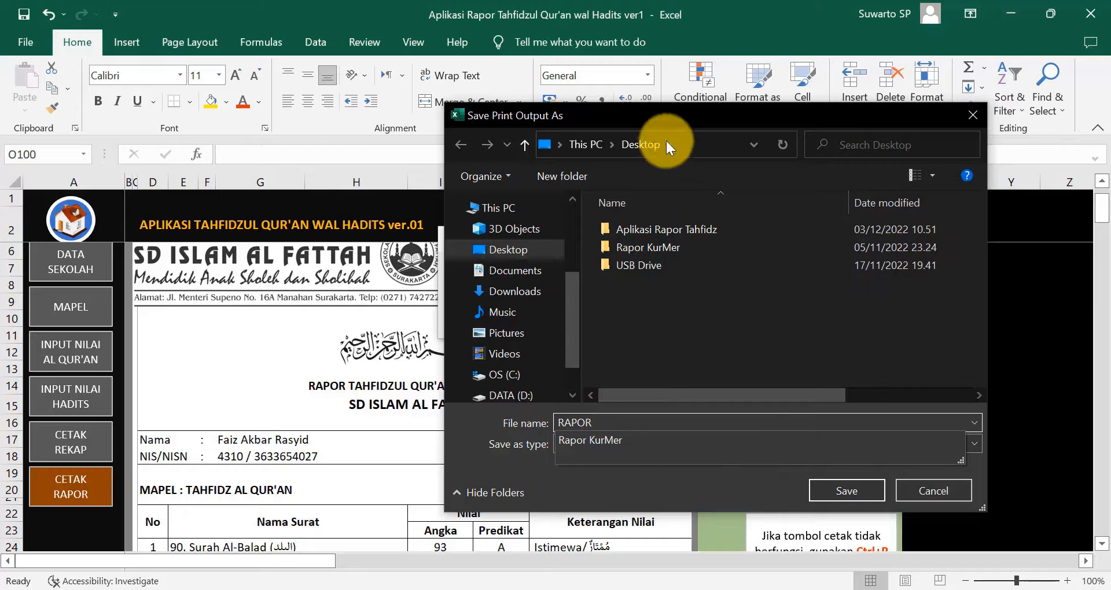
left_click_drag(643, 113, 570, 131)
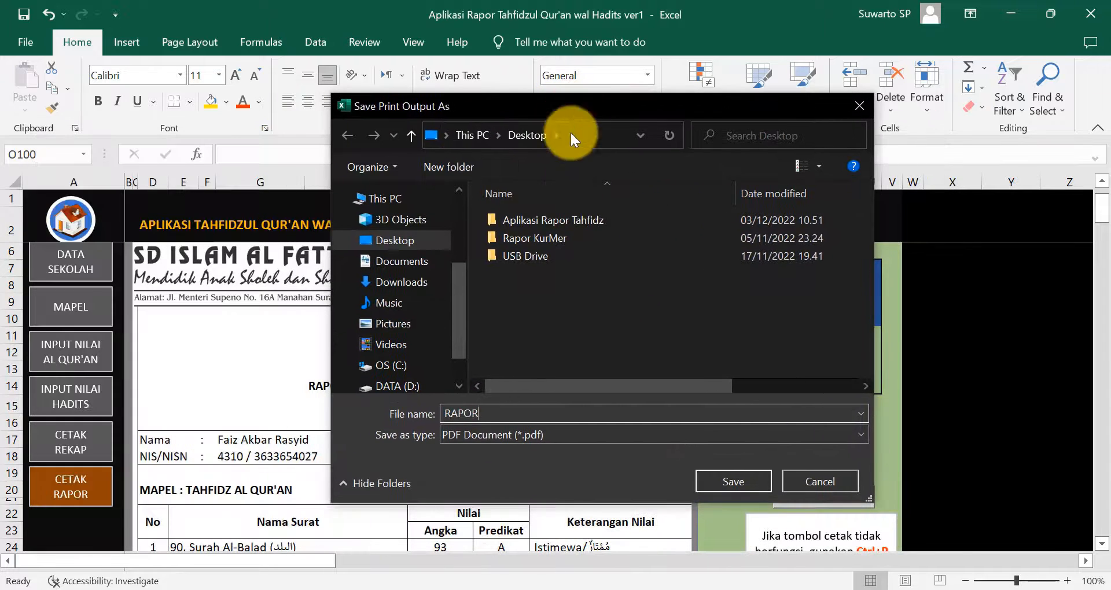
type("R")
type(" 04")
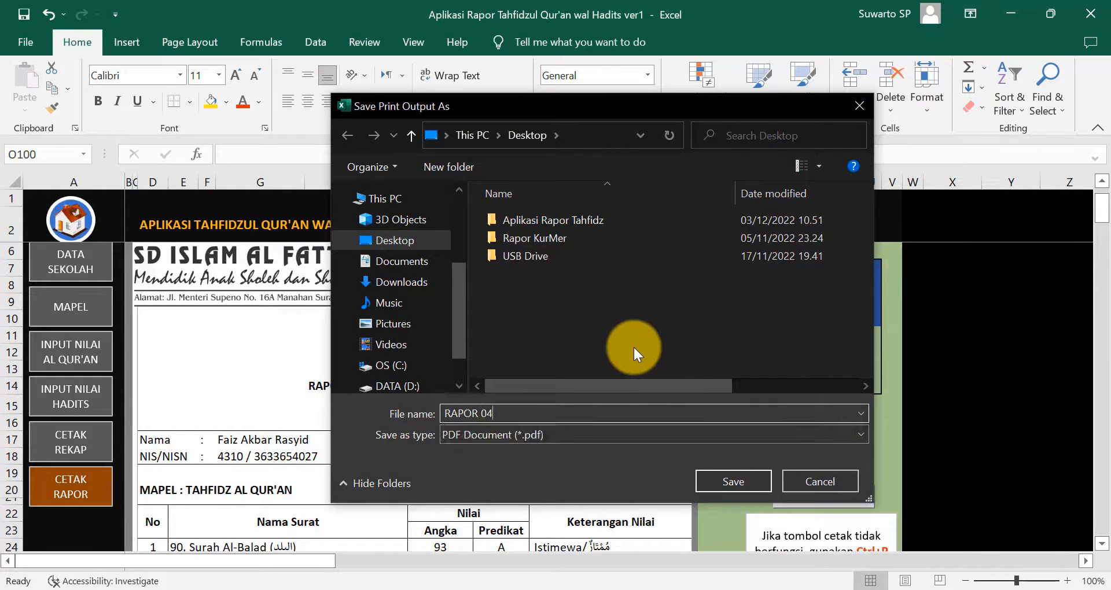
left_click(724, 478)
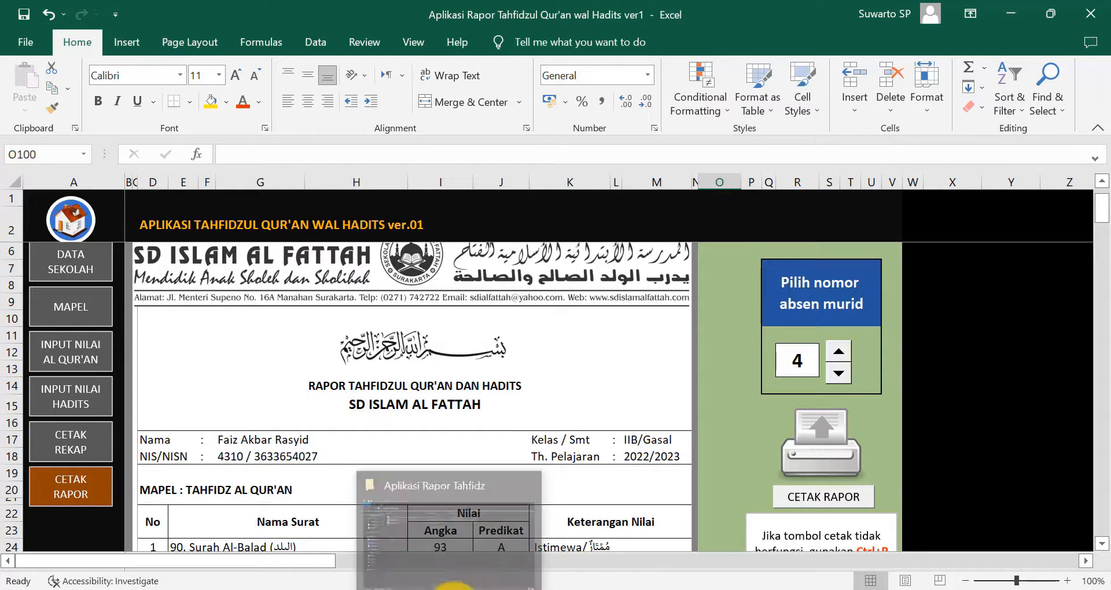
- Open RAPOR 04.pdf from the Desktop folder in File Explorer
left_click(454, 586)
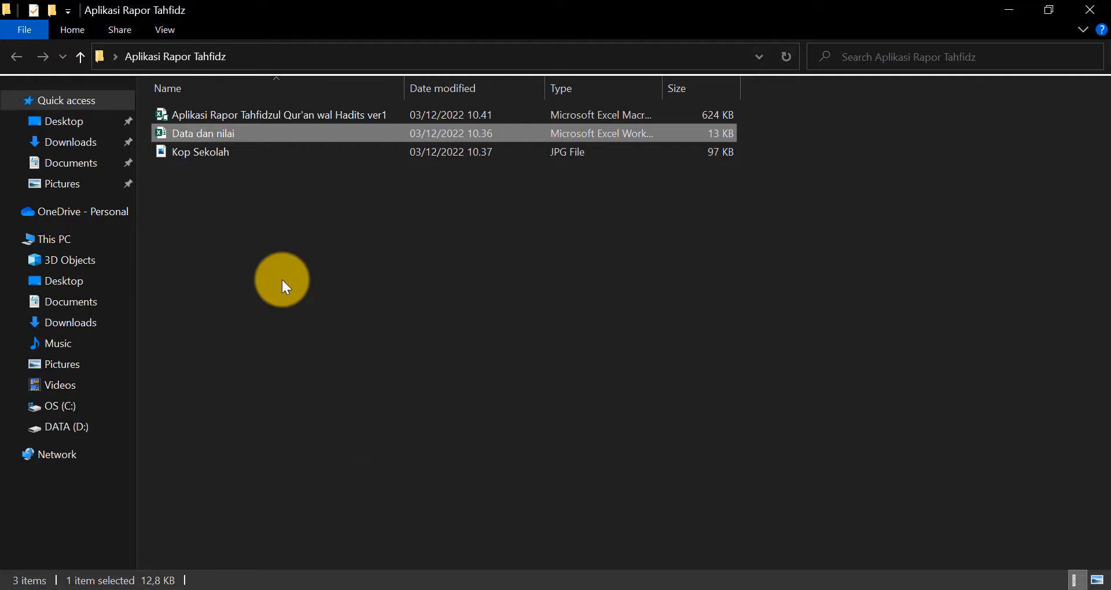
left_click(81, 129)
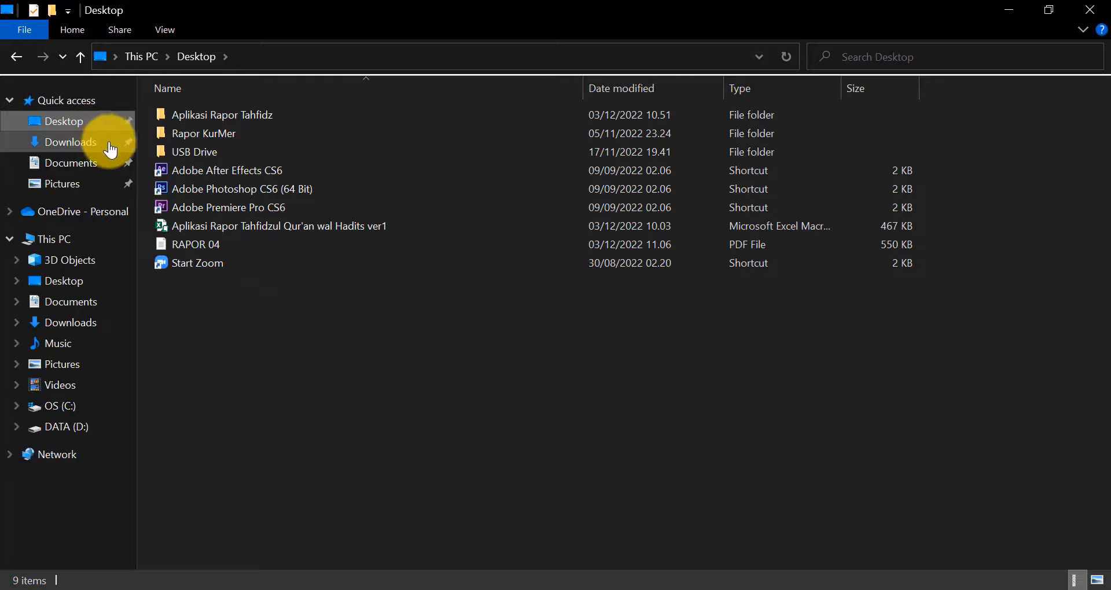
double_click(201, 247)
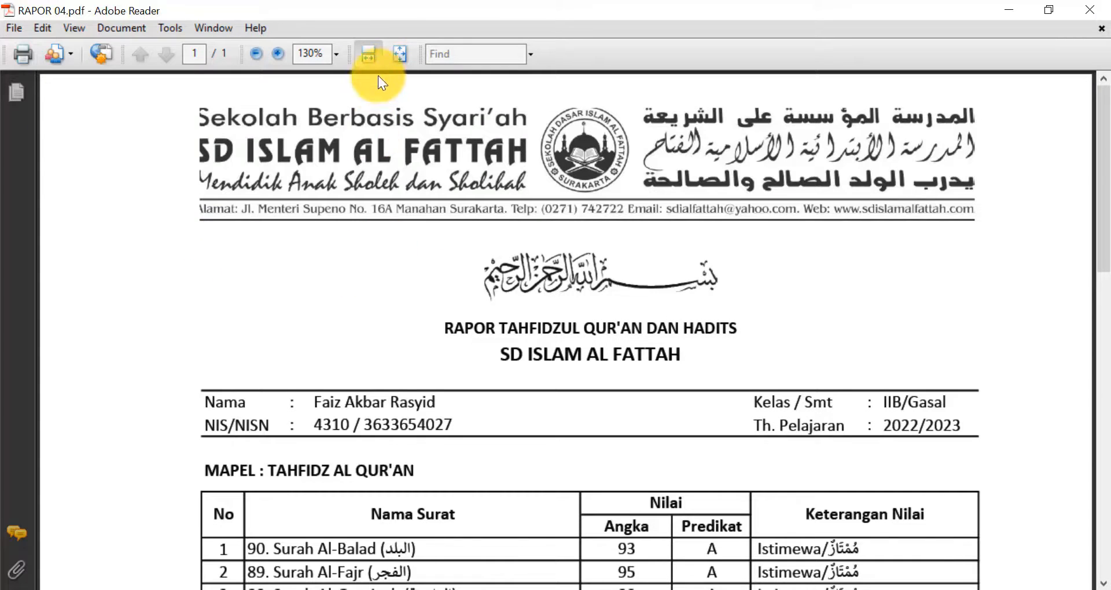
- Check the RAPOR 04 page at fit-page and fit-width zoom, confirming letterhead, scores and signatures fit
left_click(398, 53)
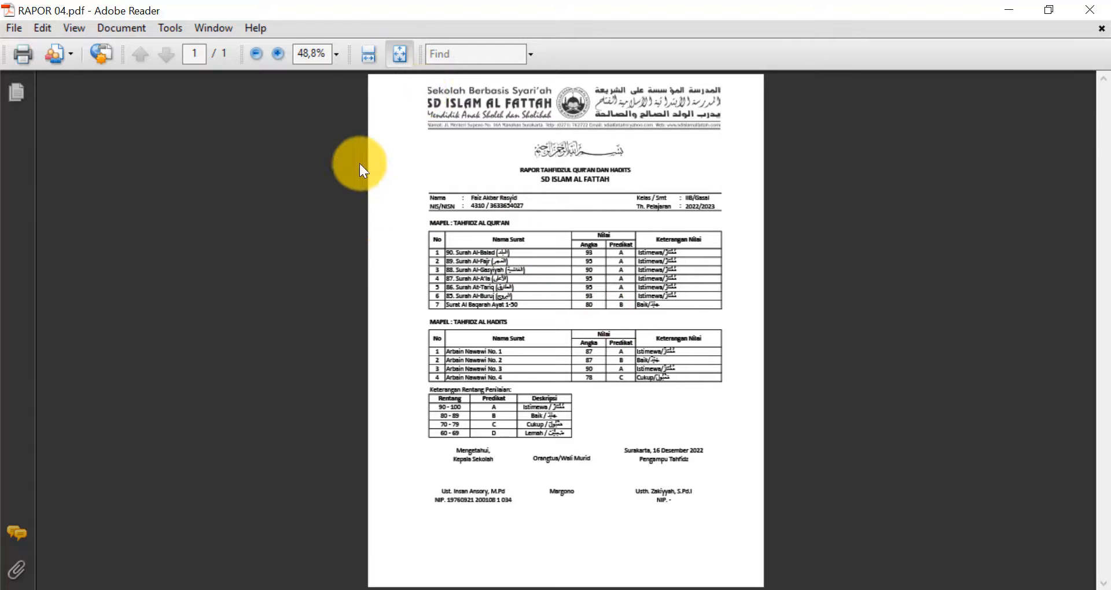
left_click(368, 55)
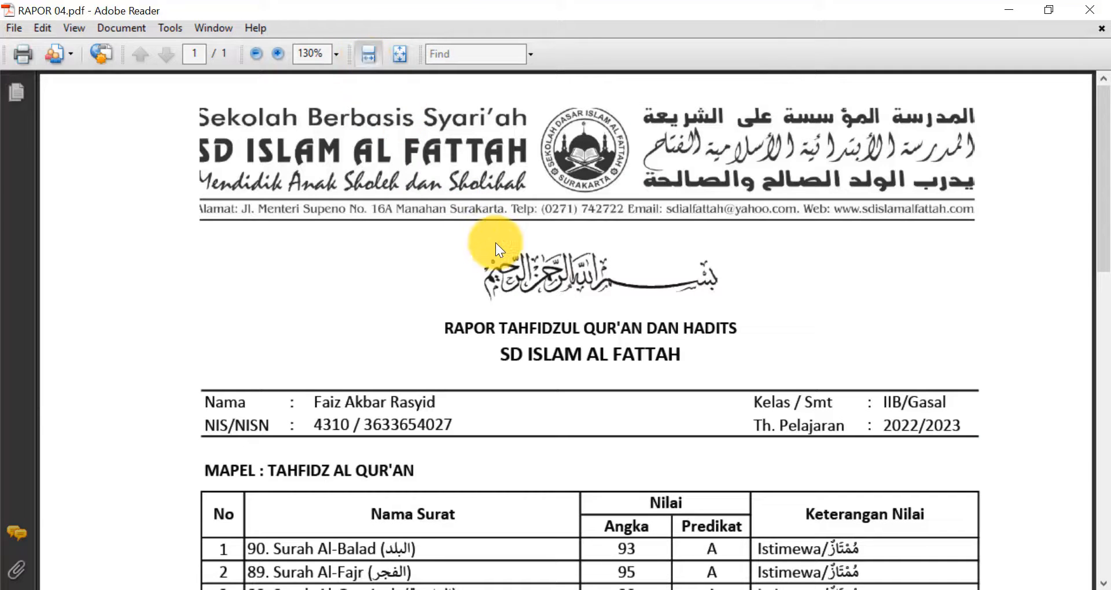
scroll(495, 242, "down", 5)
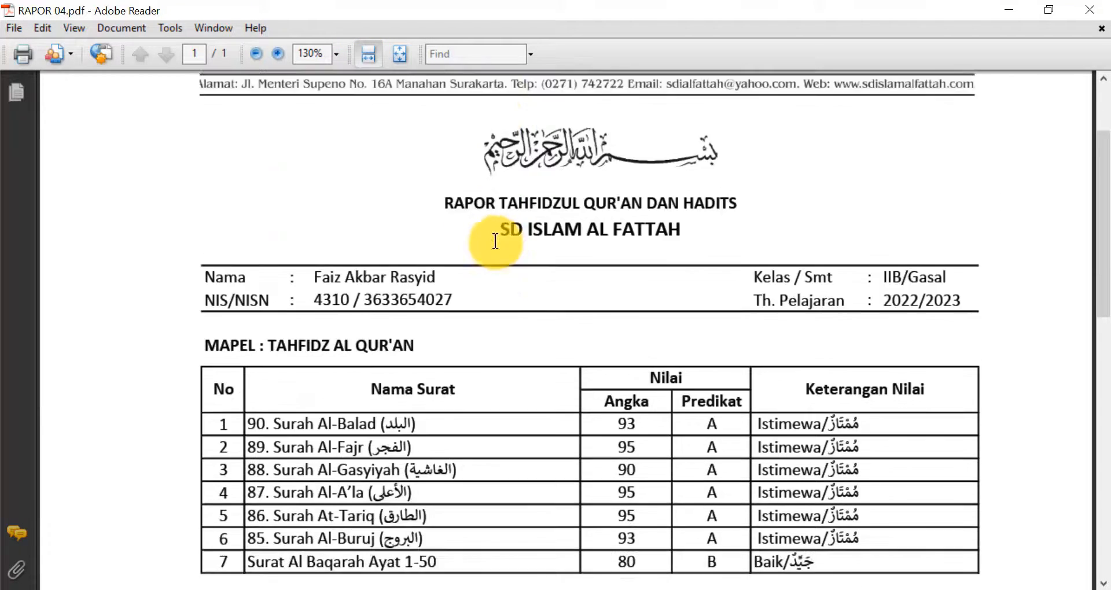
scroll(496, 242, "down", 7)
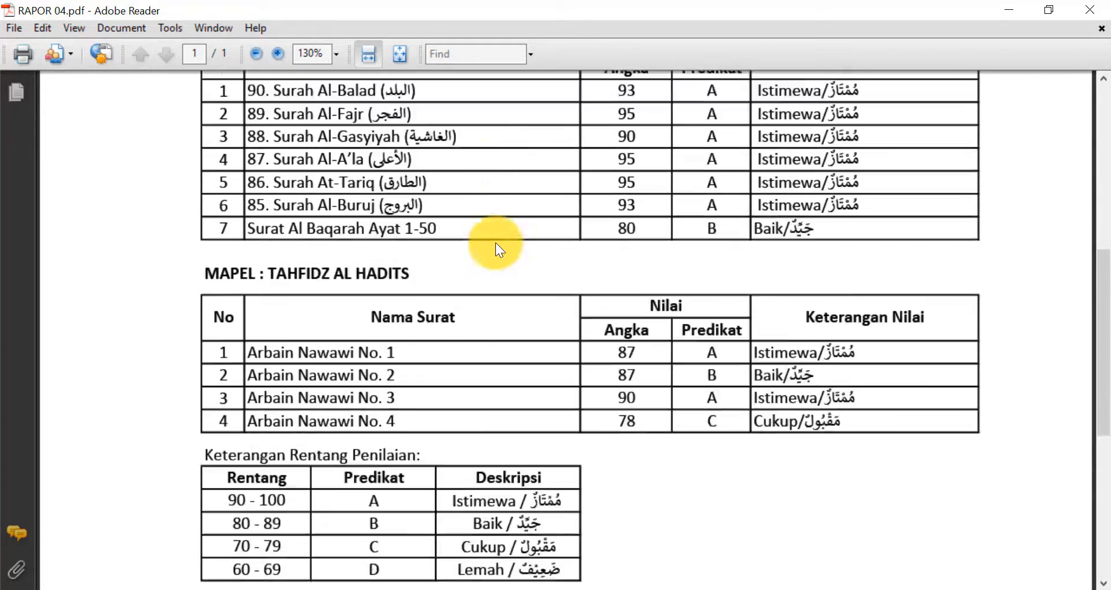
scroll(495, 242, "up", 12)
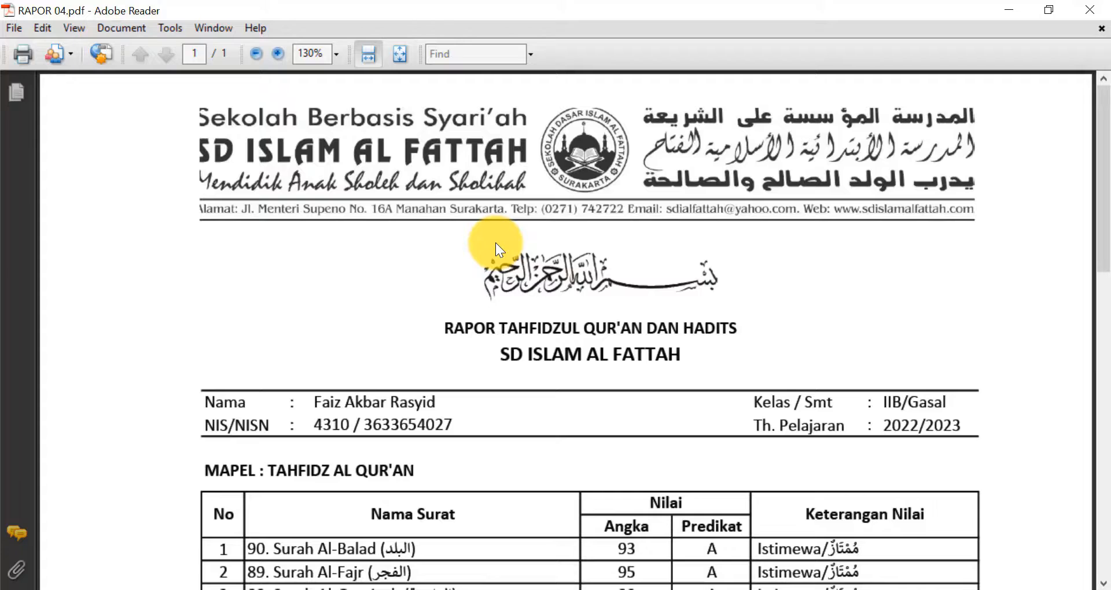
left_click(405, 55)
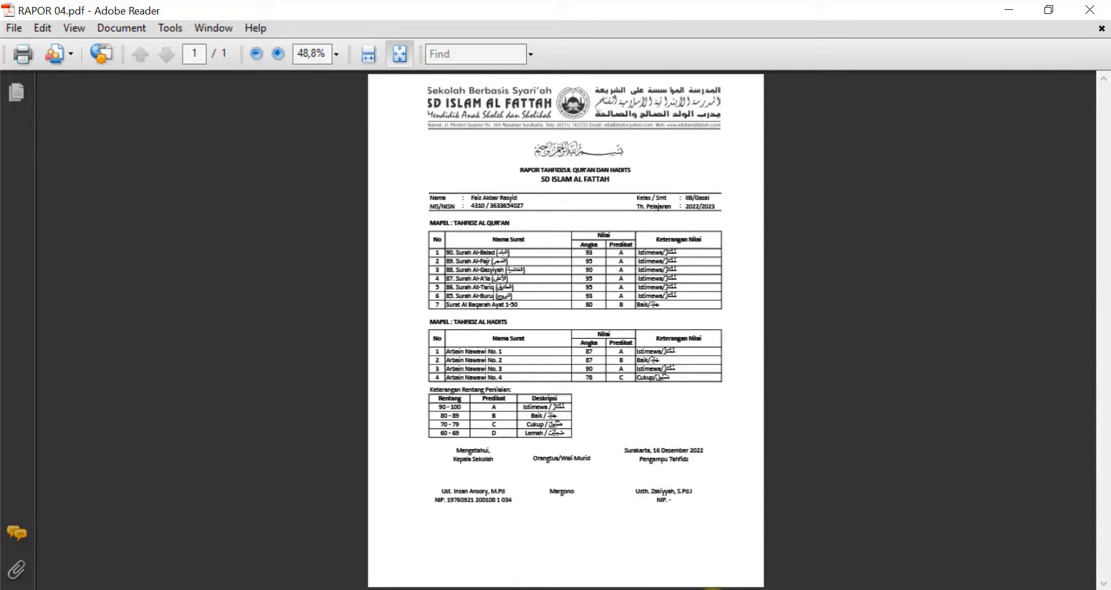
mouse_move(713, 589)
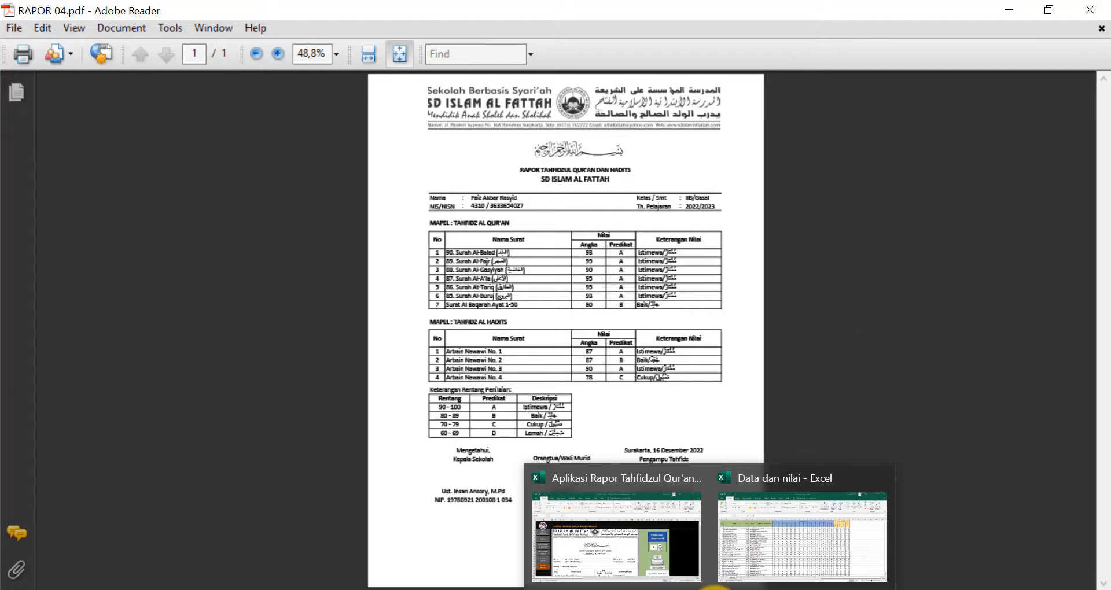
- Return to the Aplikasi Rapor Tahfidzul Qur'an workbook and select empty cell X14
left_click(615, 569)
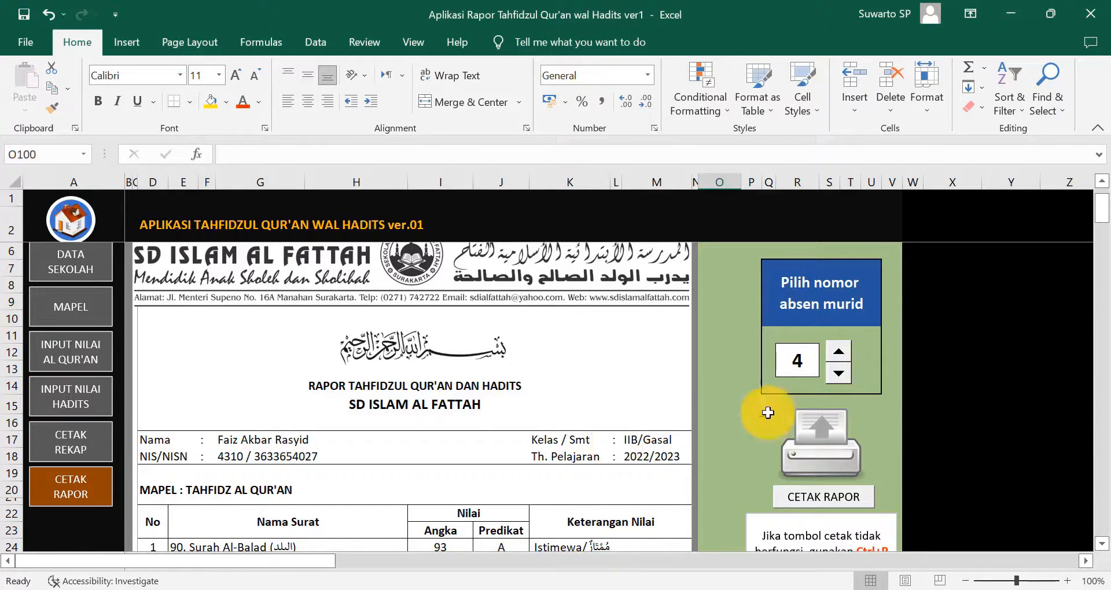
left_click(941, 390)
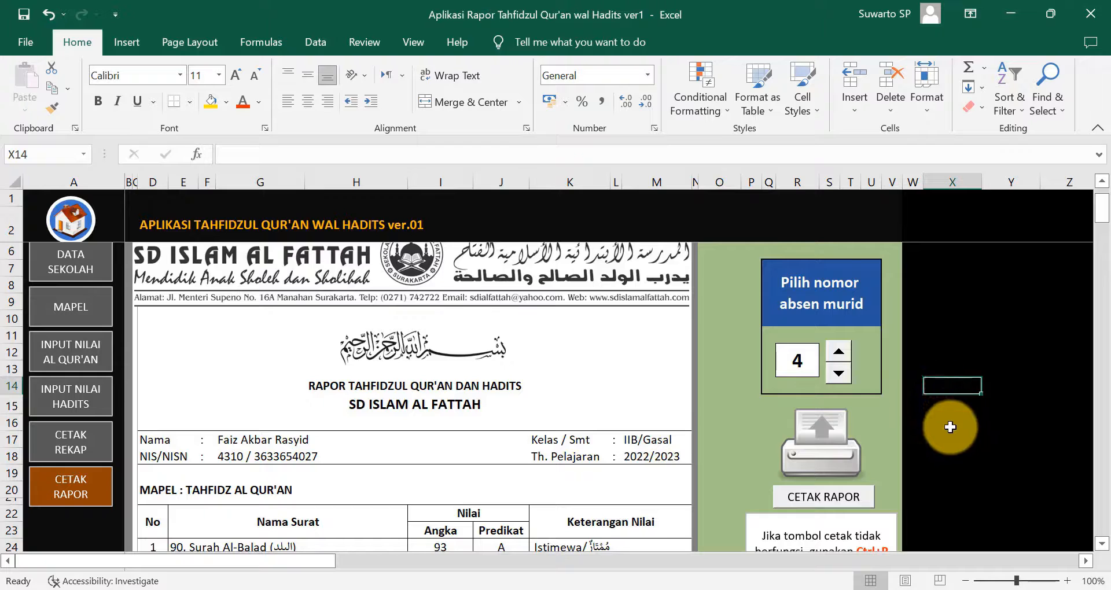